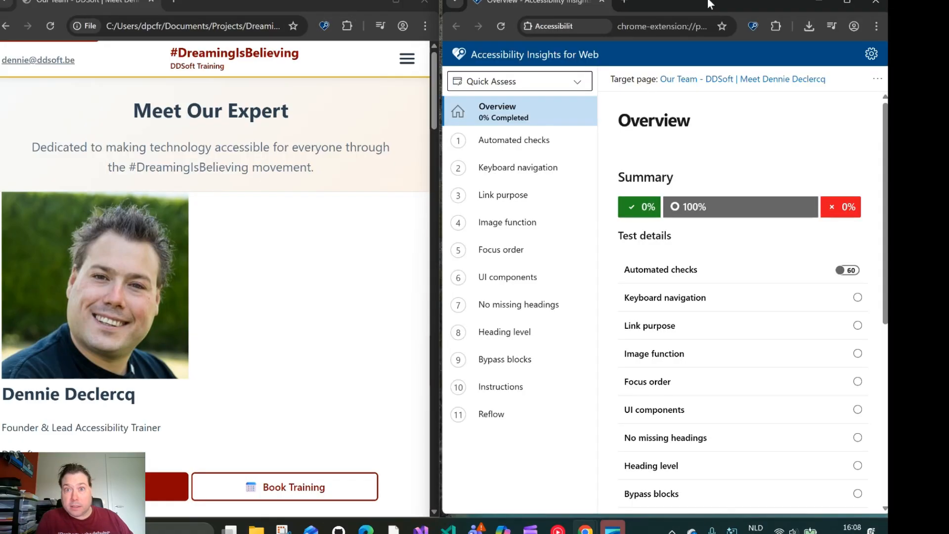
Snap the Accessibility Insights window beside the target page at full height and review the Quick Assess test list
{"action": "left_click_drag", "start_coordinate": [710, 2], "coordinate": [887, 0]}
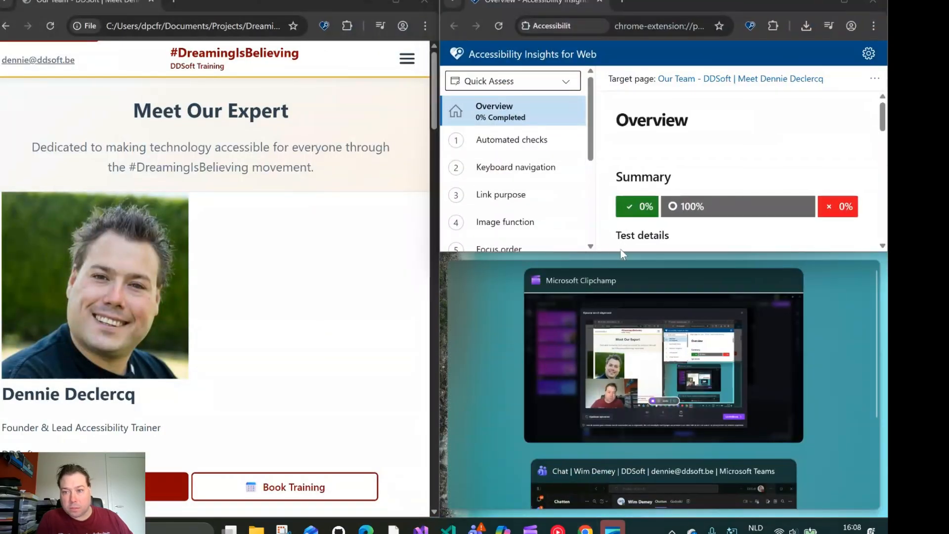
{"action": "left_click_drag", "start_coordinate": [621, 250], "coordinate": [639, 516]}
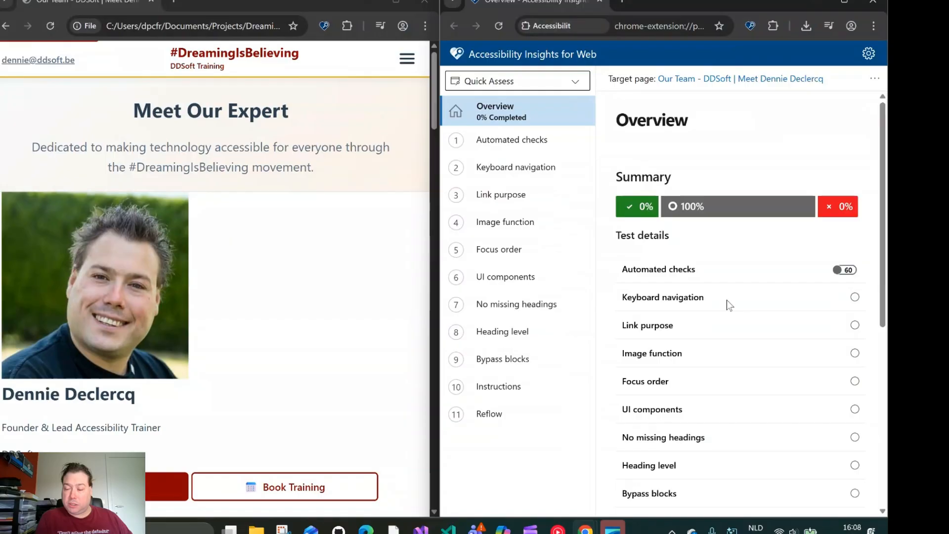
{"action": "scroll", "coordinate": [728, 287], "scroll_direction": "down", "scroll_amount": 6}
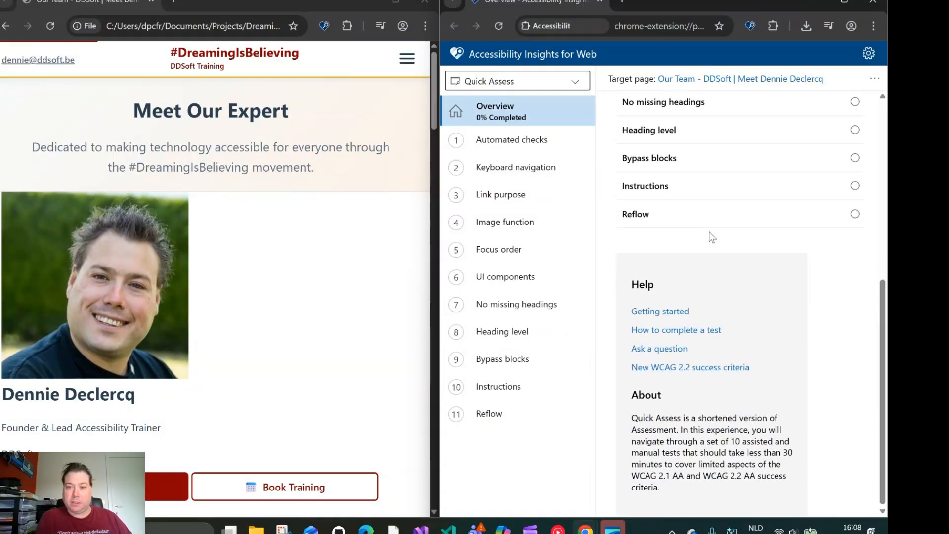
{"action": "scroll", "coordinate": [712, 237], "scroll_direction": "up", "scroll_amount": 6}
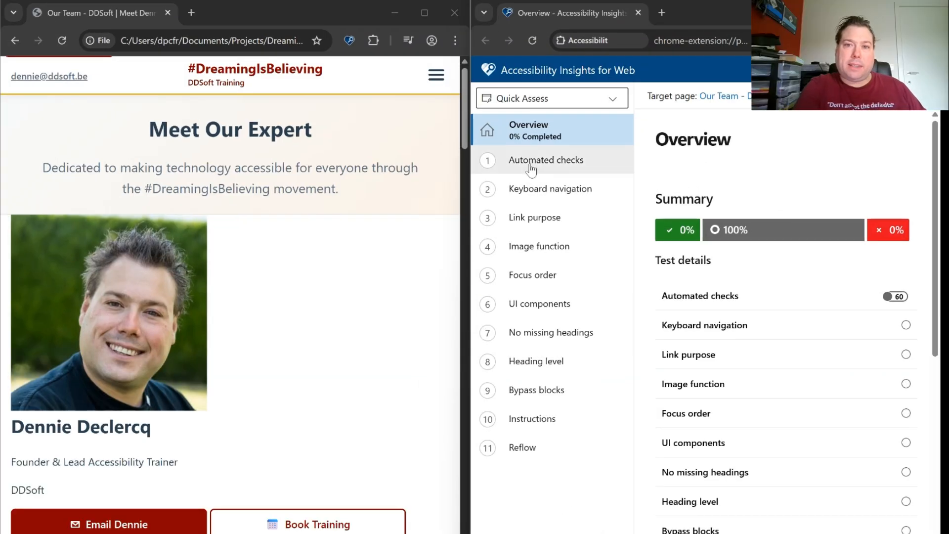
Open the Automated checks results and expand the color-contrast failure to read its path, snippet and suggested fix
{"action": "left_click", "coordinate": [532, 168]}
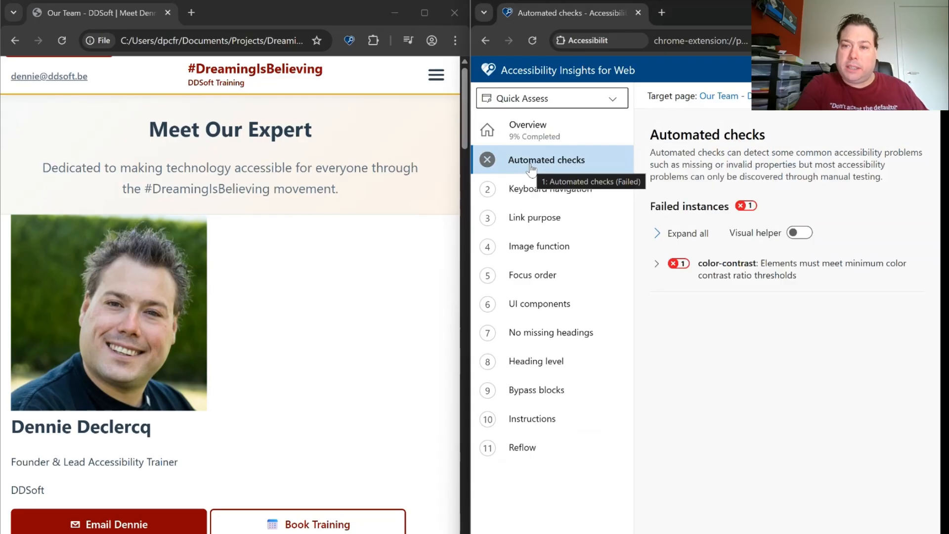
{"action": "left_click", "coordinate": [763, 280]}
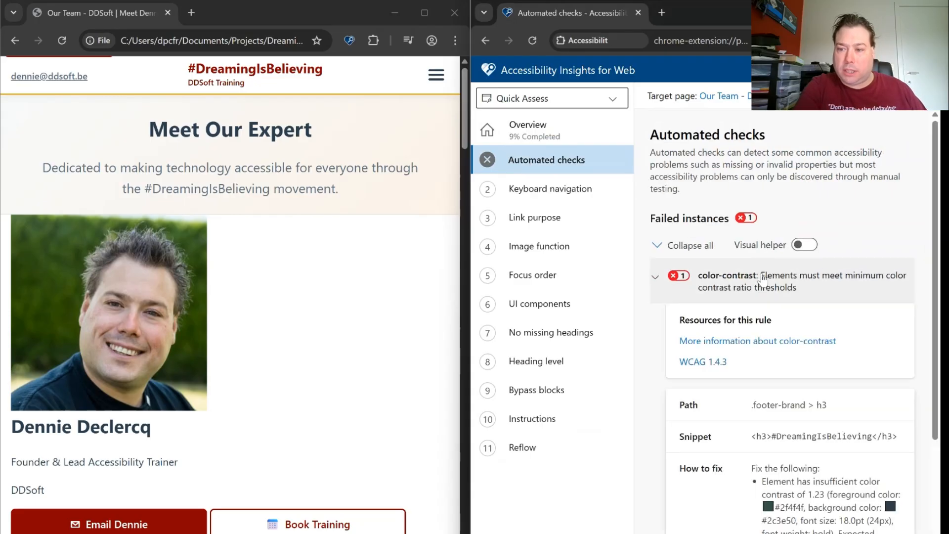
{"action": "scroll", "coordinate": [828, 343], "scroll_direction": "down", "scroll_amount": 3}
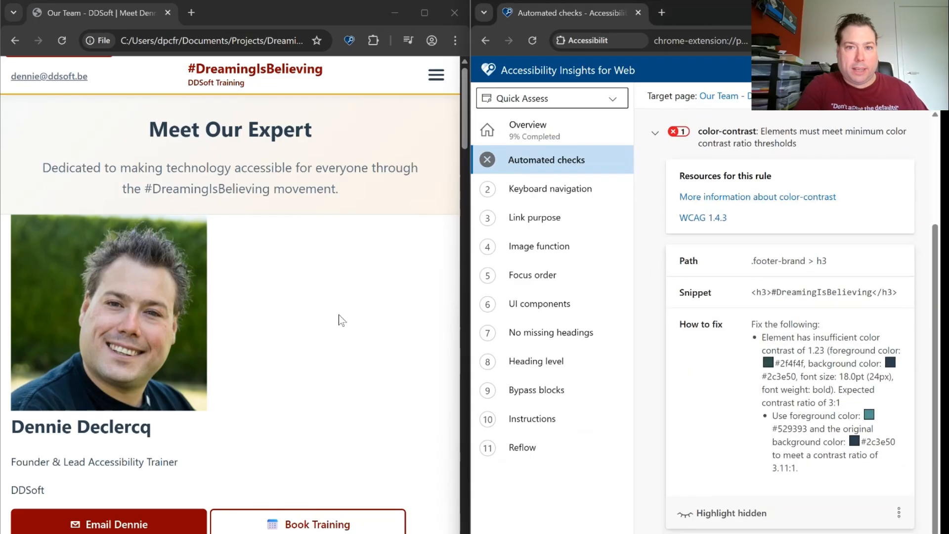
Locate the low-contrast #DreamingIsBelieving heading in the target page's footer, briefly highlighting it with the visual helper
{"action": "scroll", "coordinate": [332, 315], "scroll_direction": "down", "scroll_amount": 15}
{"action": "scroll", "coordinate": [333, 322], "scroll_direction": "down", "scroll_amount": 10}
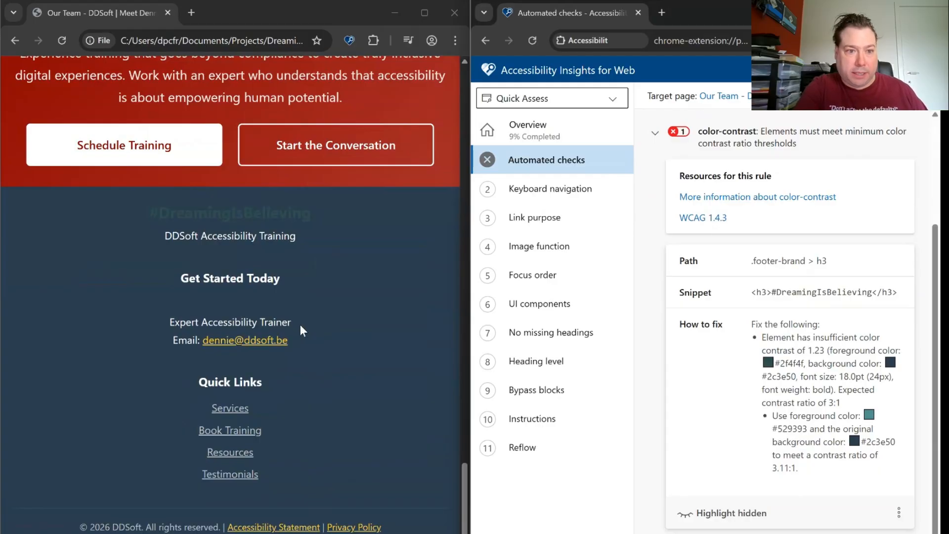
{"action": "scroll", "coordinate": [791, 297], "scroll_direction": "up", "scroll_amount": 3}
{"action": "left_click", "coordinate": [805, 245]}
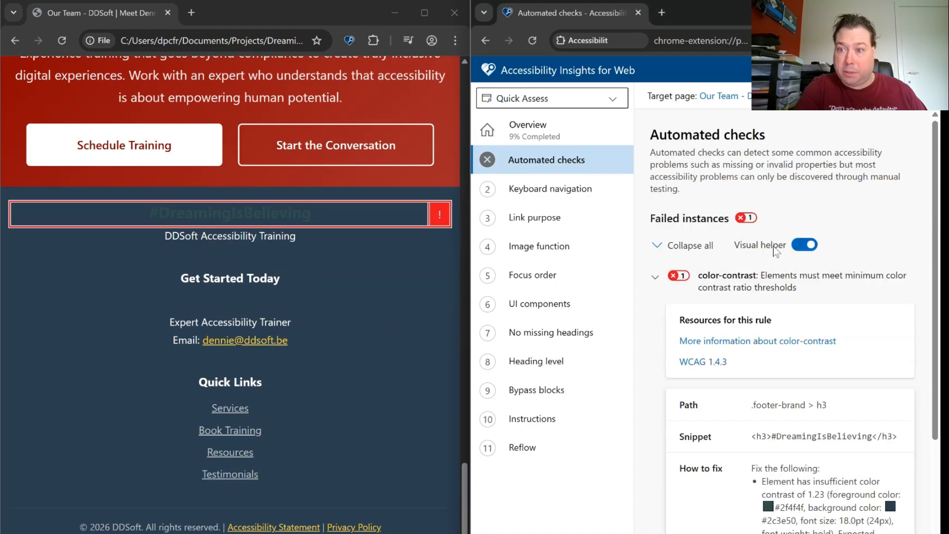
{"action": "left_click", "coordinate": [810, 247]}
{"action": "scroll", "coordinate": [811, 252], "scroll_direction": "down", "scroll_amount": 3}
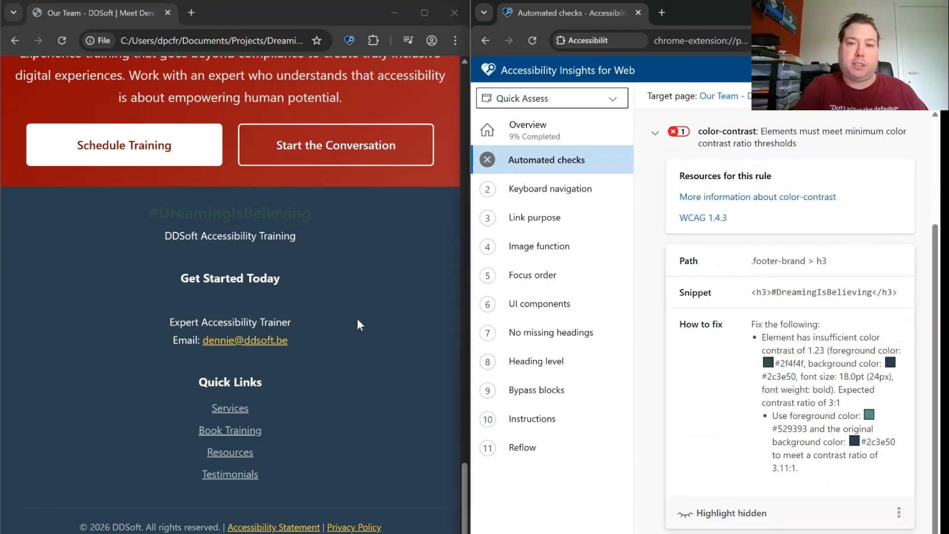
{"action": "scroll", "coordinate": [357, 319], "scroll_direction": "up", "scroll_amount": 20}
{"action": "scroll", "coordinate": [305, 326], "scroll_direction": "up", "scroll_amount": 15}
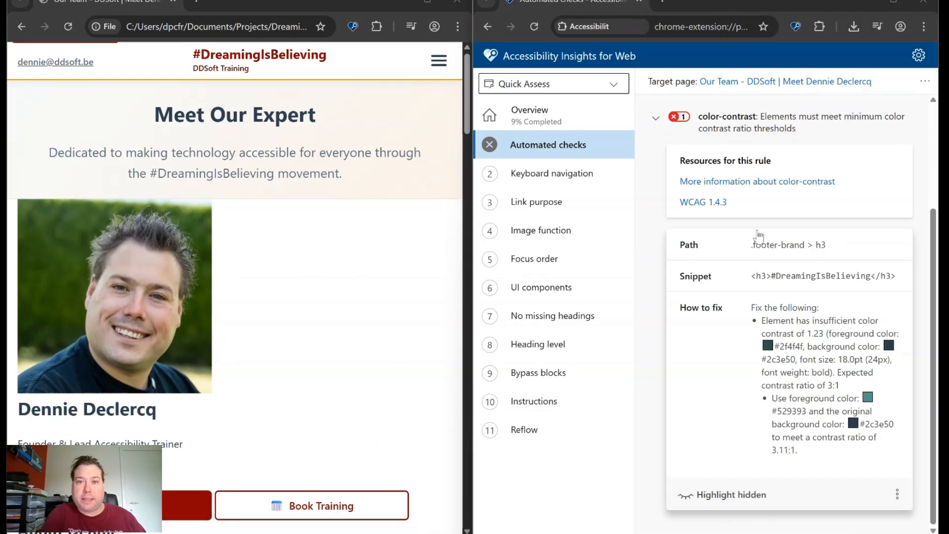
Open the Keyboard navigation test, turn on its visual helper and read the testing instructions
{"action": "left_click", "coordinate": [565, 181]}
{"action": "scroll", "coordinate": [785, 216], "scroll_direction": "up", "scroll_amount": 4}
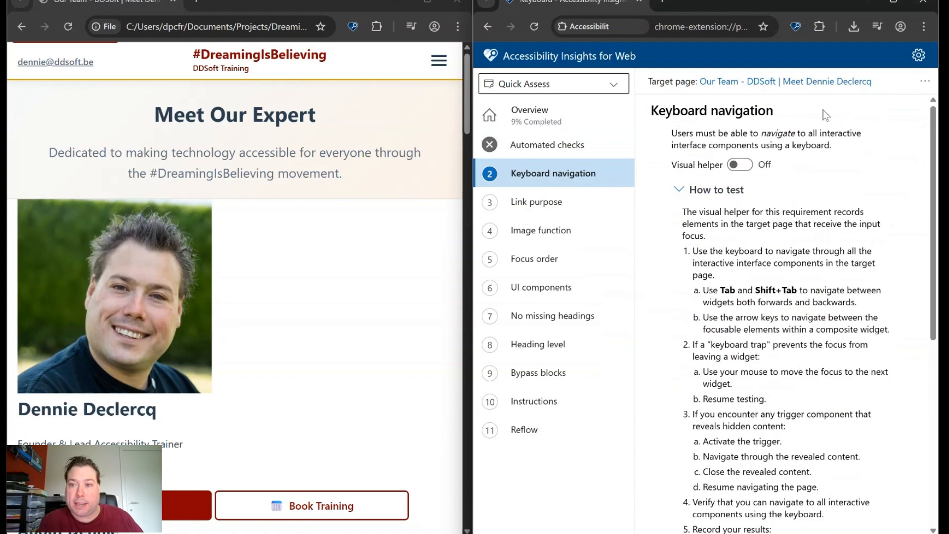
{"action": "left_click", "coordinate": [741, 170]}
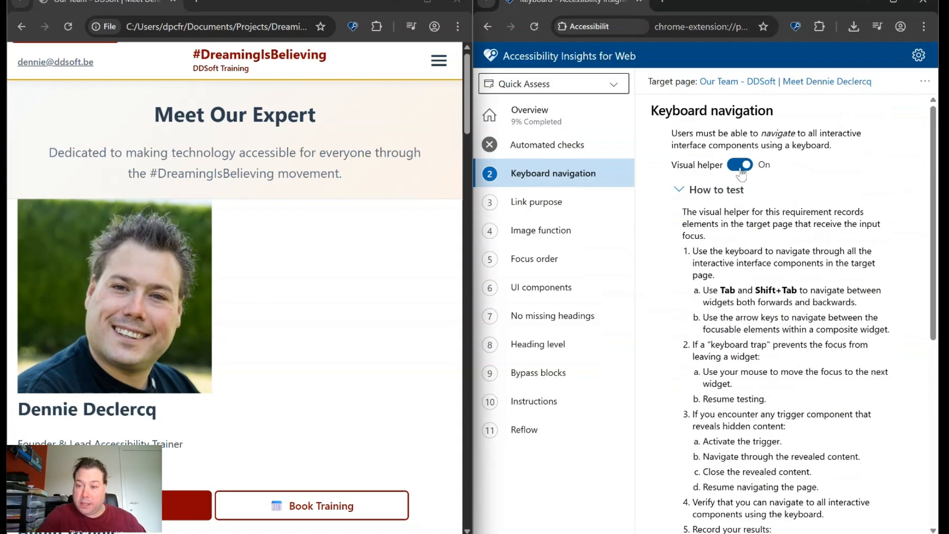
{"action": "scroll", "coordinate": [703, 341], "scroll_direction": "down", "scroll_amount": 4}
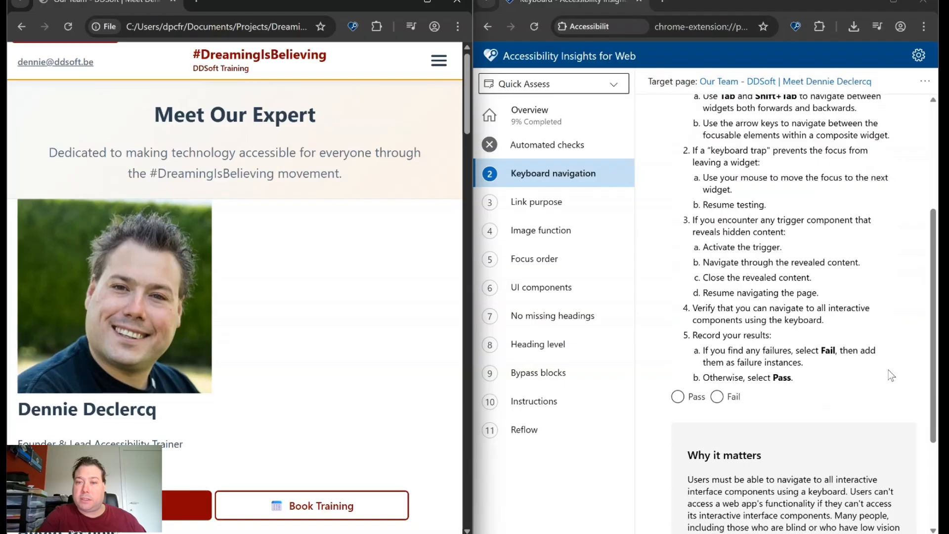
Examine the upper part of the target page to distinguish interactive links and buttons from plain body text
{"action": "scroll", "coordinate": [244, 303], "scroll_direction": "down", "scroll_amount": 5}
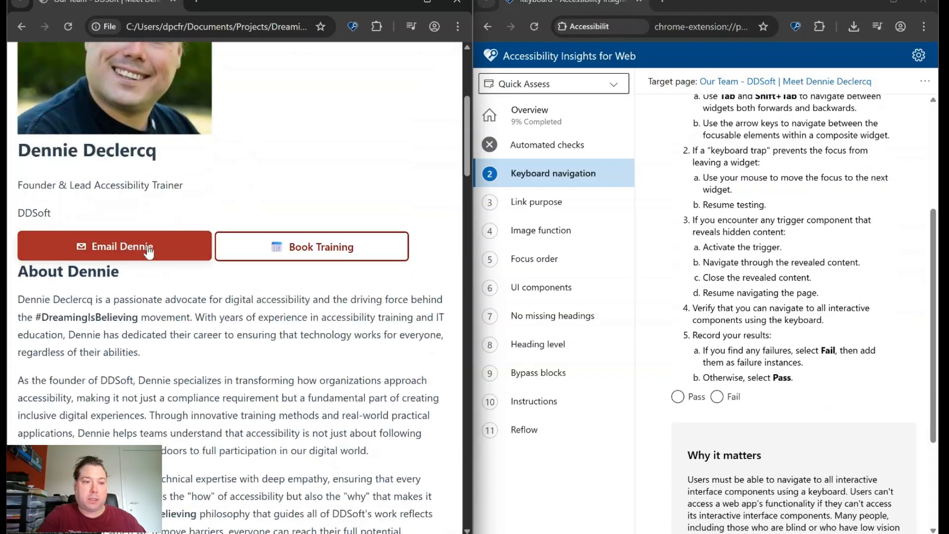
{"action": "scroll", "coordinate": [248, 242], "scroll_direction": "up", "scroll_amount": 5}
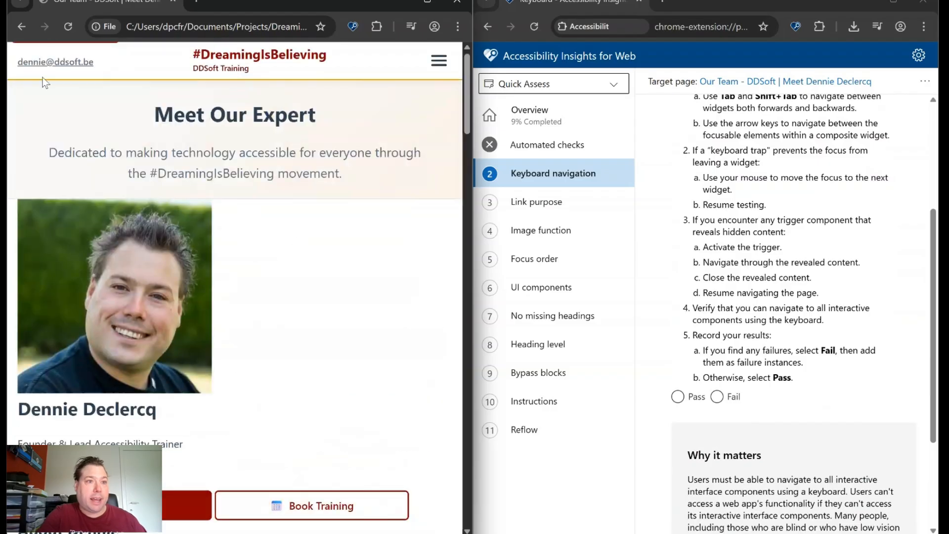
{"action": "scroll", "coordinate": [76, 236], "scroll_direction": "down", "scroll_amount": 6}
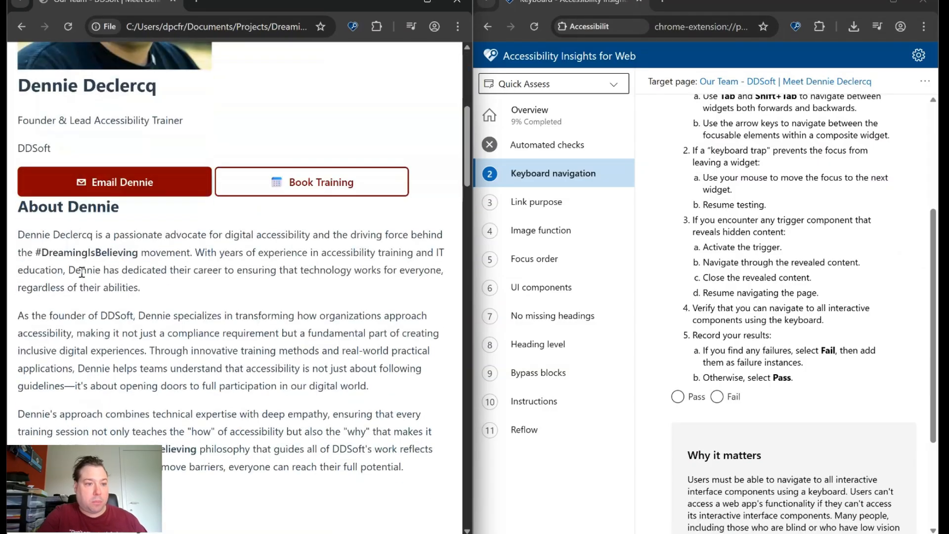
{"action": "left_click_drag", "start_coordinate": [246, 389], "coordinate": [154, 277]}
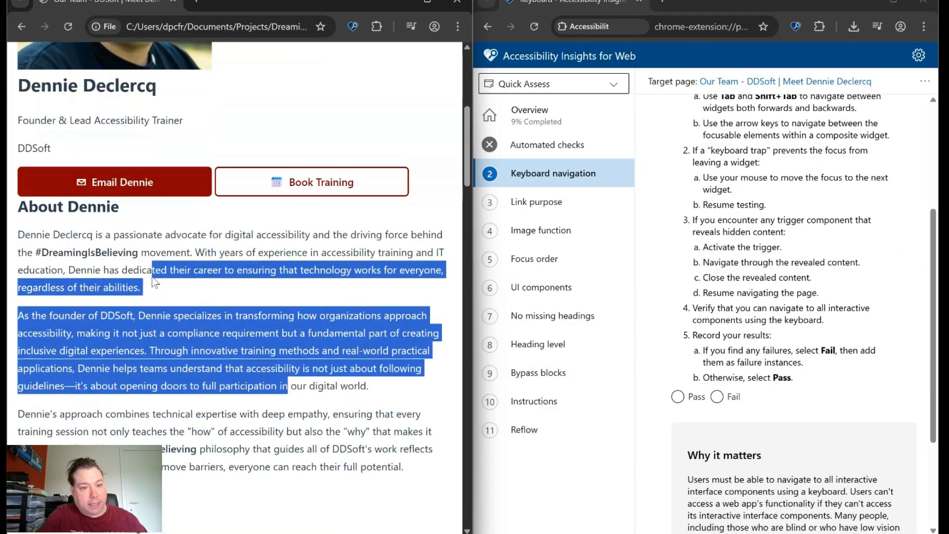
{"action": "left_click", "coordinate": [201, 305]}
{"action": "scroll", "coordinate": [203, 252], "scroll_direction": "up", "scroll_amount": 6}
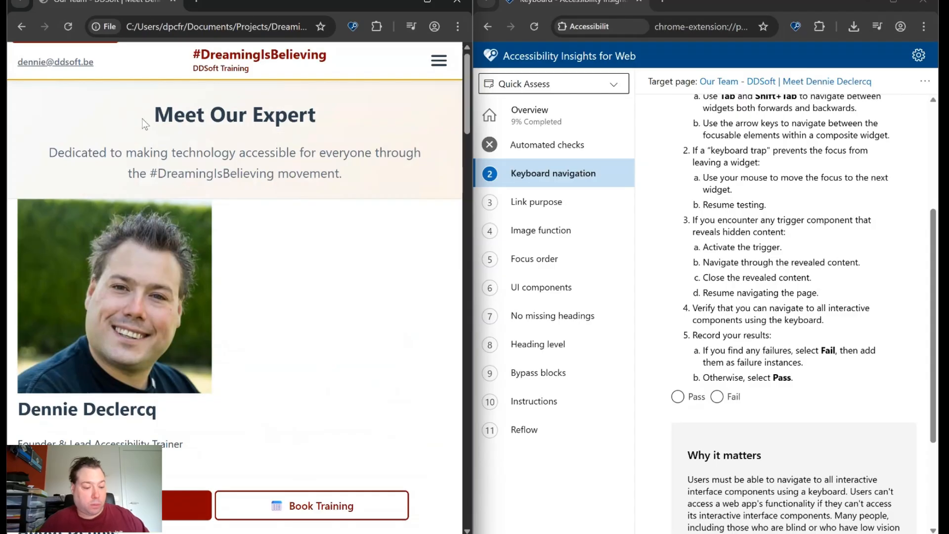
Test keyboard focus forwards and backwards across the page header, from the skip link past the email and logo links to the menu button
{"action": "key", "text": "Tab"}
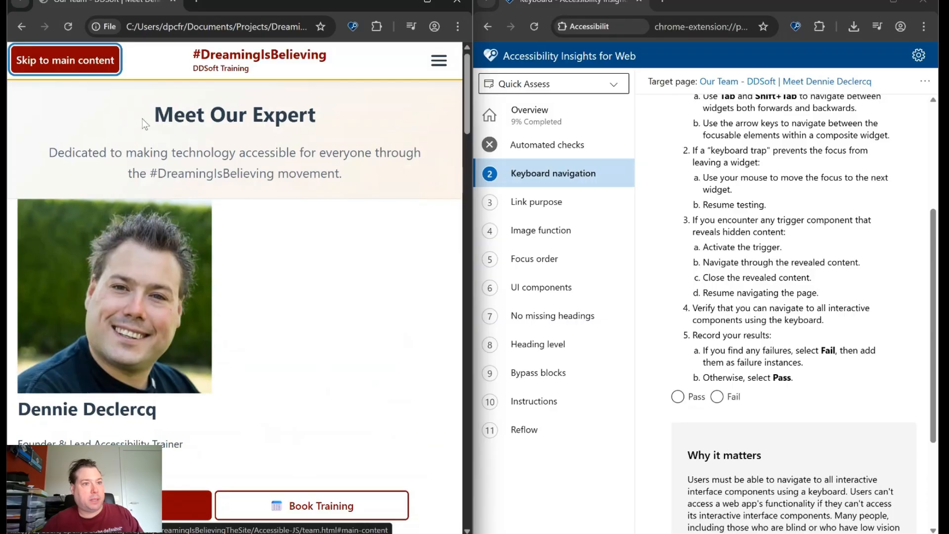
{"action": "key", "text": "Tab"}
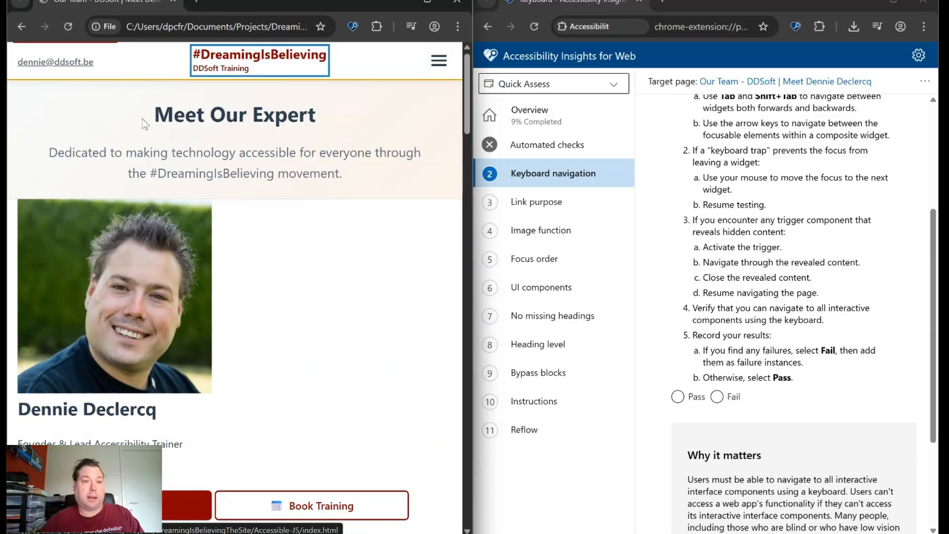
{"action": "key", "text": "shift+Tab"}
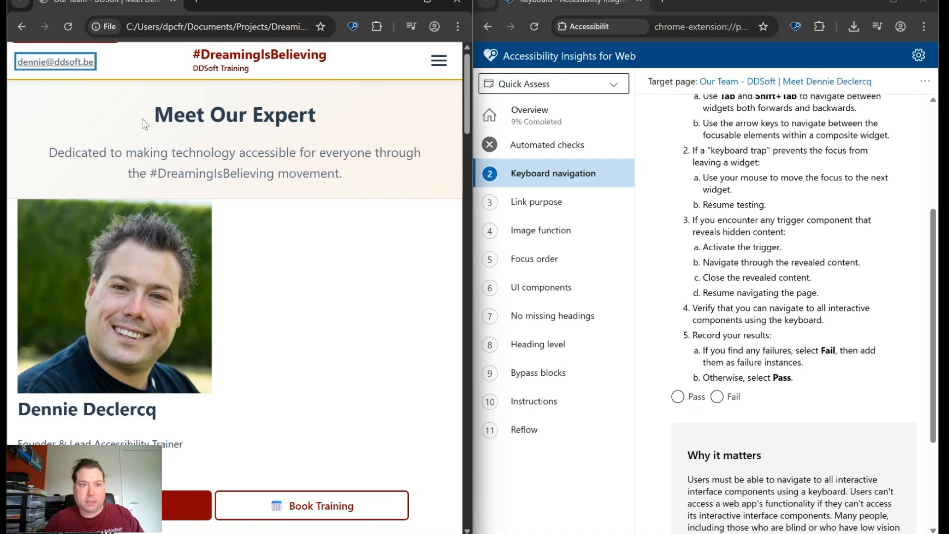
{"action": "key", "text": "Tab"}
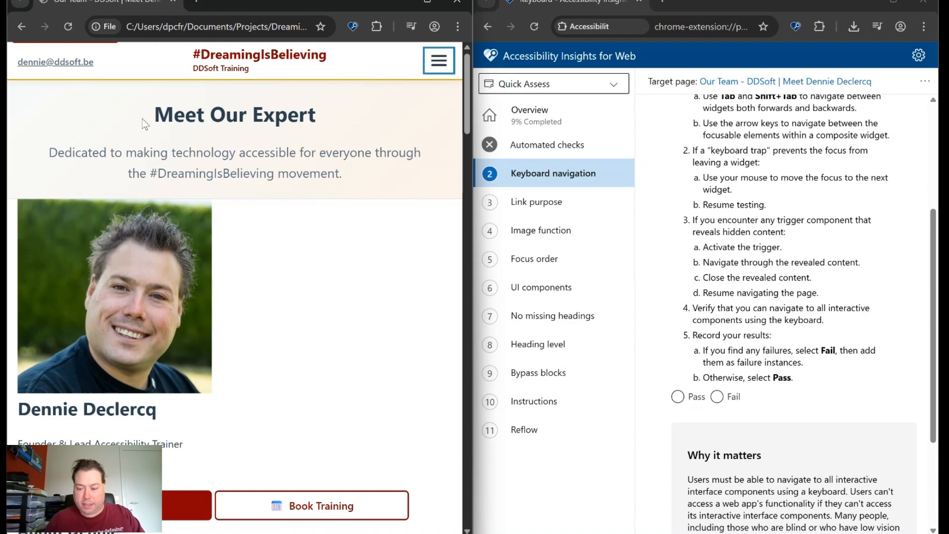
Open the header's navigation menu by keyboard, move focus through Home to Book Training and back to the menu button, and close the menu
{"action": "key", "text": "Return"}
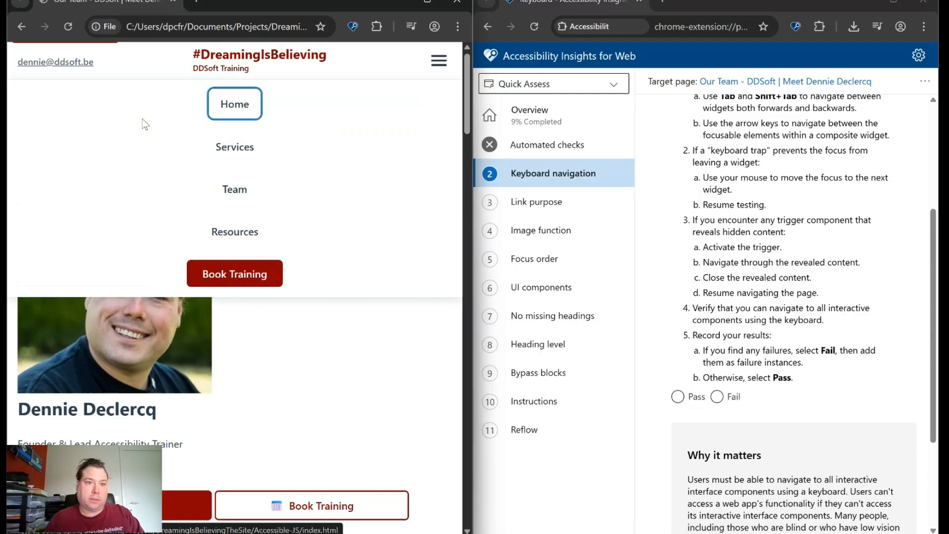
{"action": "key", "text": "Tab"}
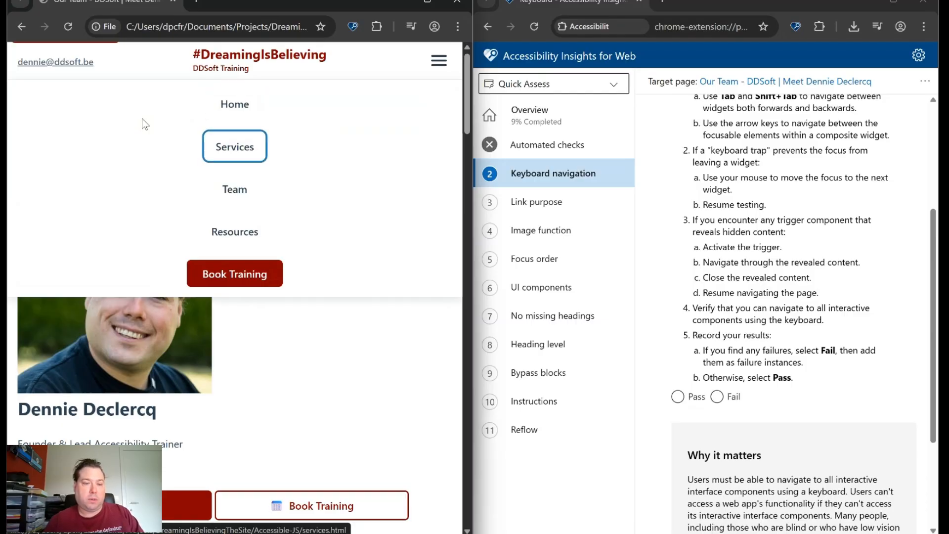
{"action": "key", "text": "Tab"}
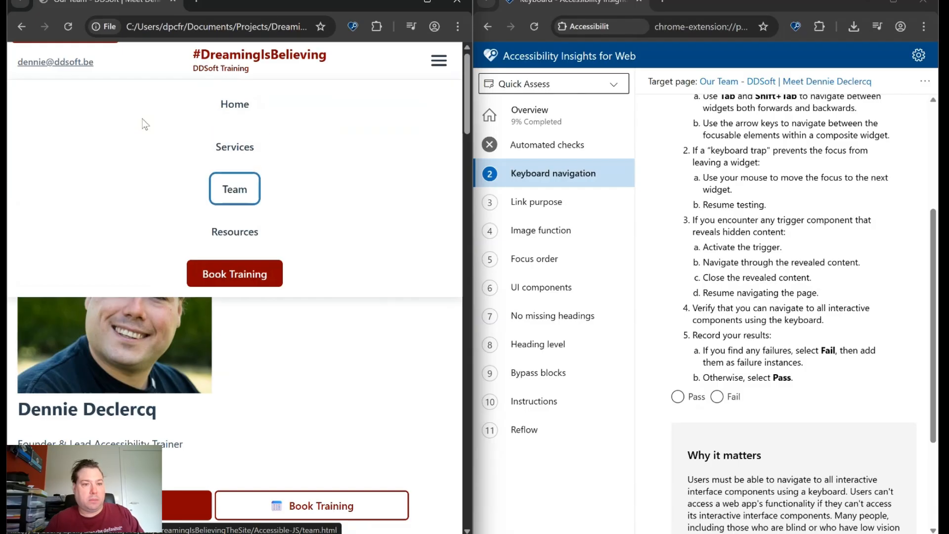
{"action": "key", "text": "Tab"}
{"action": "key", "text": "Tab"}
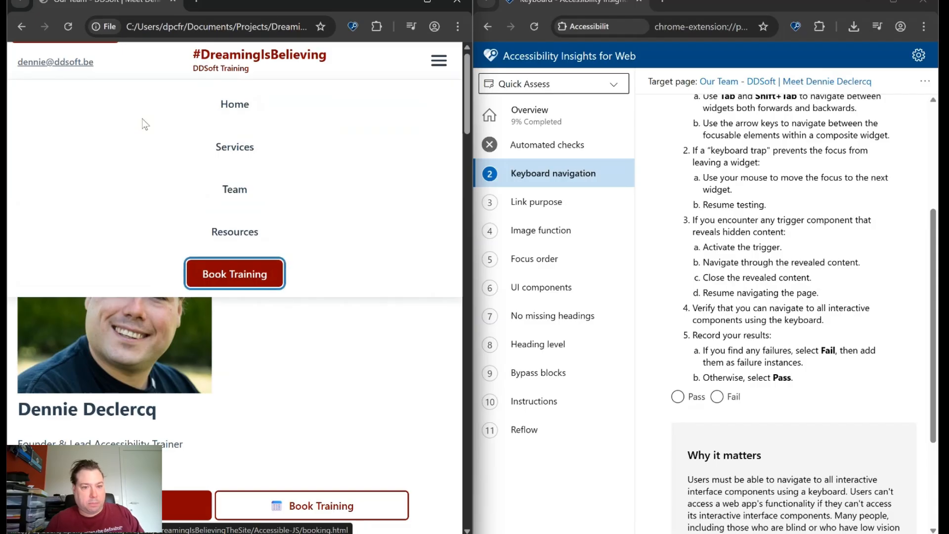
{"action": "key", "text": "Tab"}
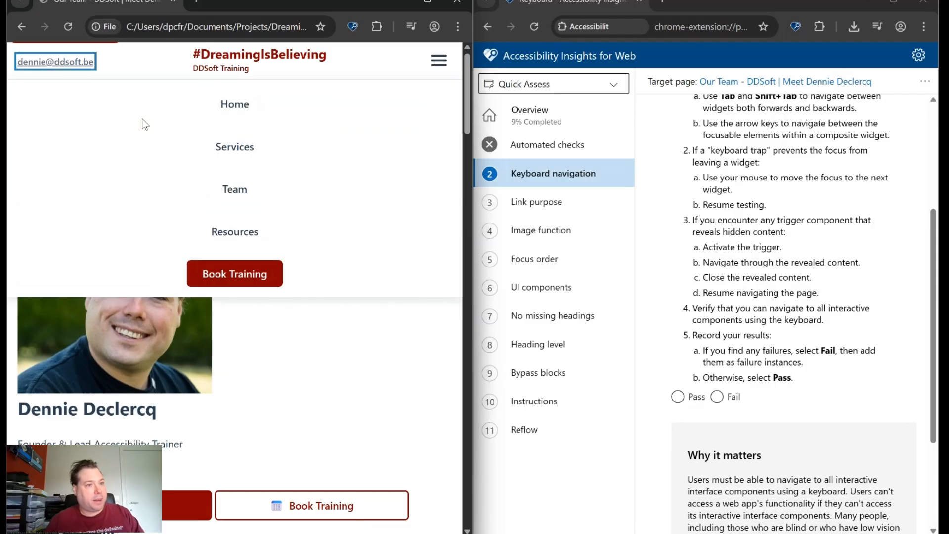
{"action": "key", "text": "Tab"}
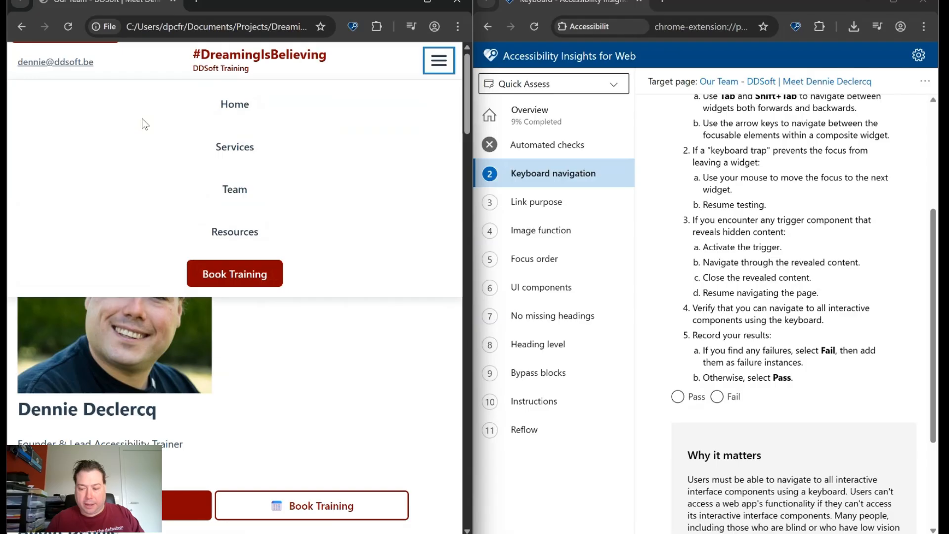
{"action": "key", "text": "Escape"}
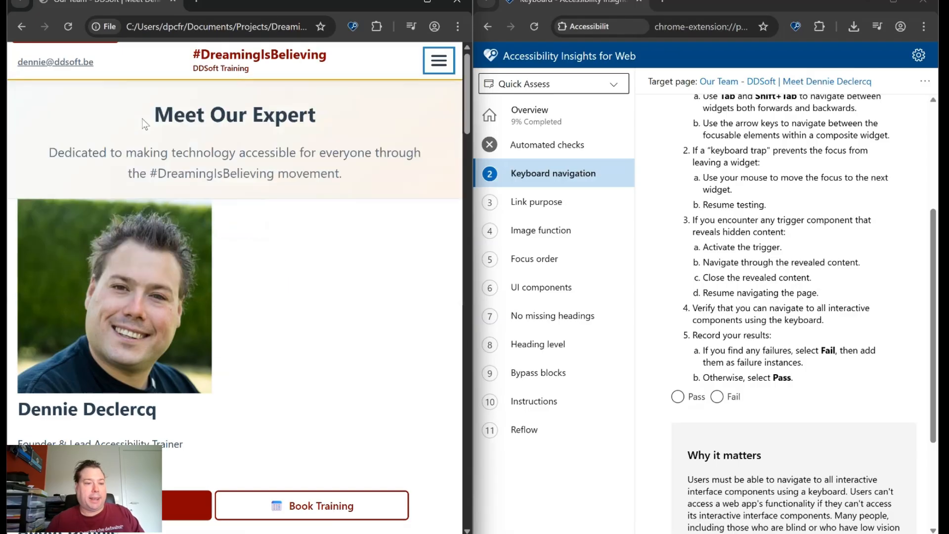
Test forward keyboard focus through the page's main content, from the profile email and Book Training buttons to Start the Conversation
{"action": "key", "text": "Tab"}
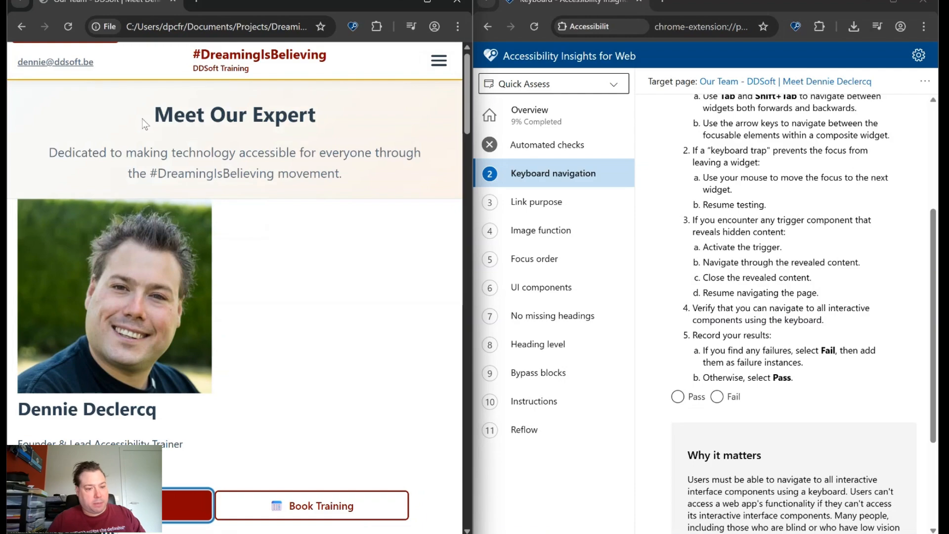
{"action": "key", "text": "Tab"}
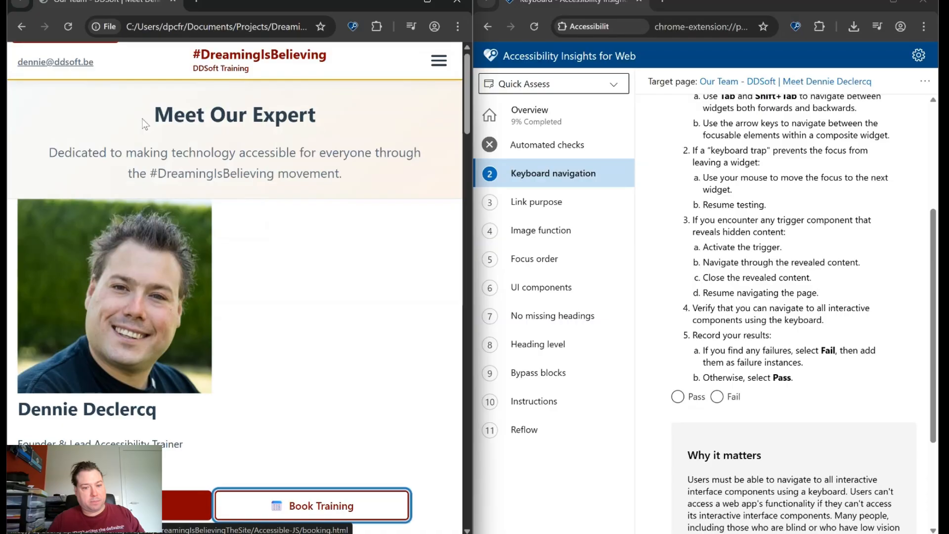
{"action": "key", "text": "Tab"}
{"action": "scroll", "coordinate": [143, 122], "scroll_direction": "down", "scroll_amount": 2}
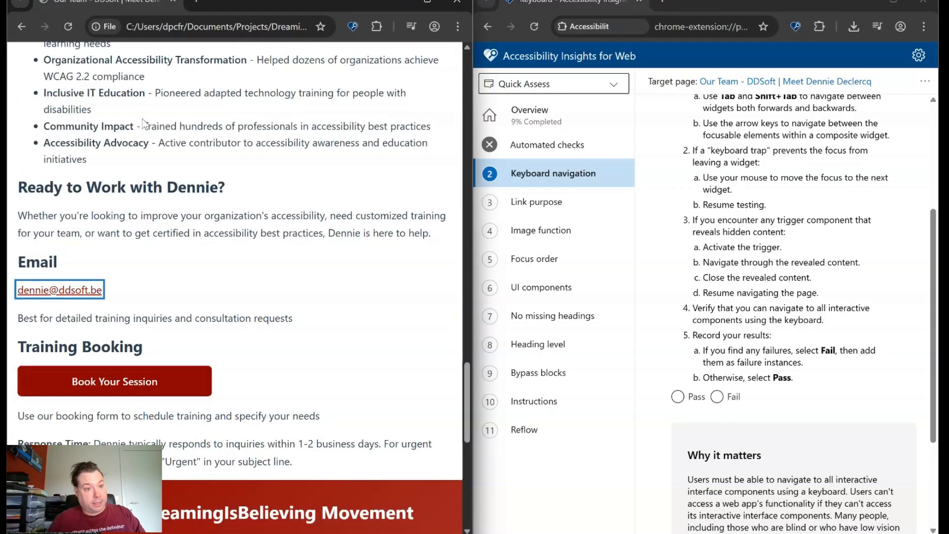
{"action": "key", "text": "Tab"}
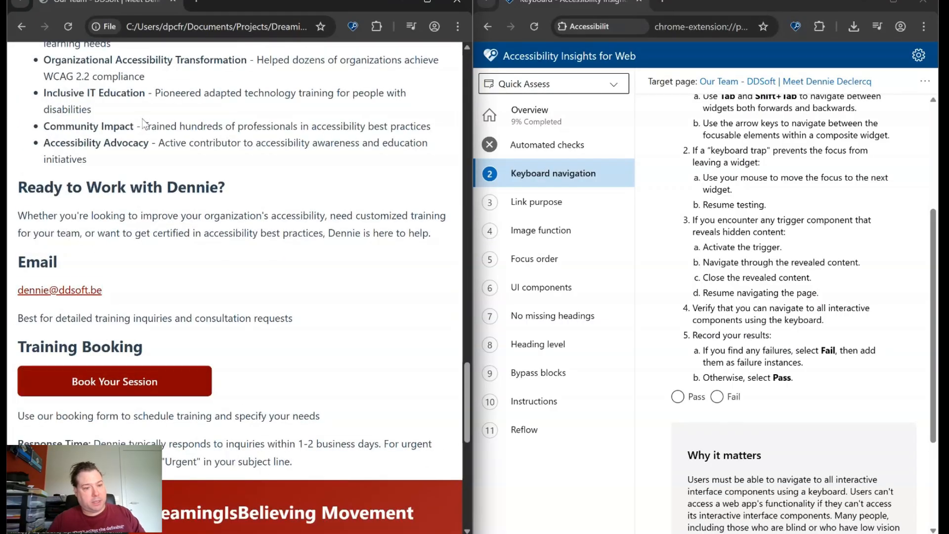
{"action": "key", "text": "Tab"}
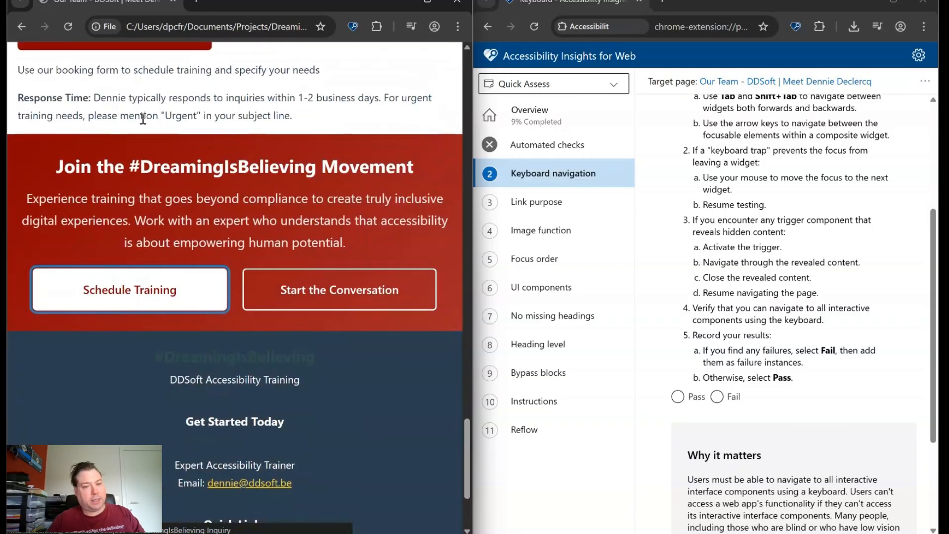
{"action": "key", "text": "Tab"}
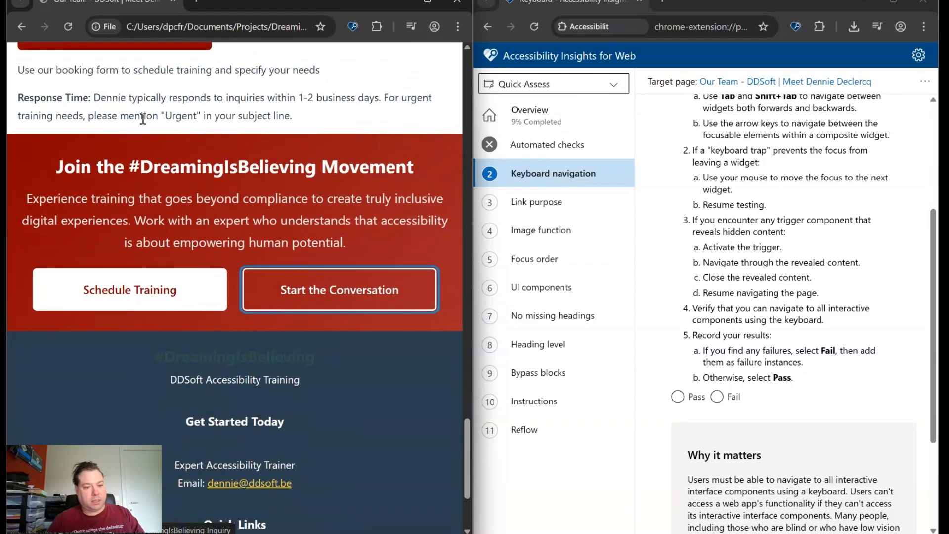
Test forward keyboard focus through the footer, from the email link through the Quick Links to Accessibility Statement and Privacy Policy
{"action": "key", "text": "Tab"}
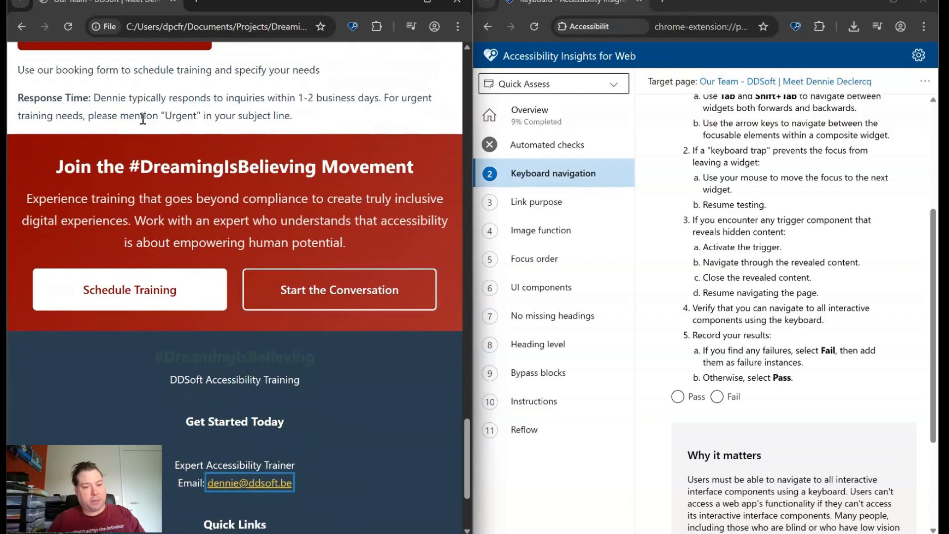
{"action": "key", "text": "Tab"}
{"action": "key", "text": "Tab"}
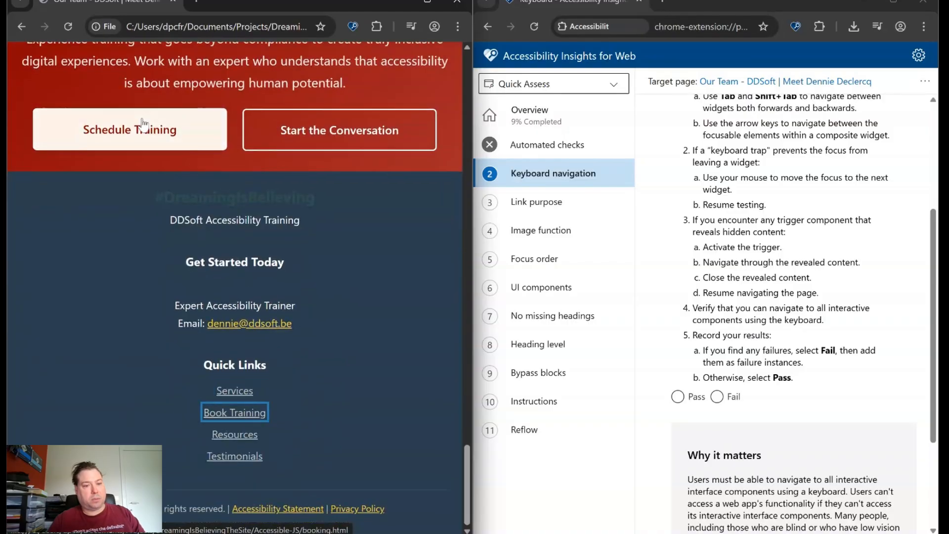
{"action": "key", "text": "Tab"}
{"action": "key", "text": "Tab"}
{"action": "key", "text": "Tab"}
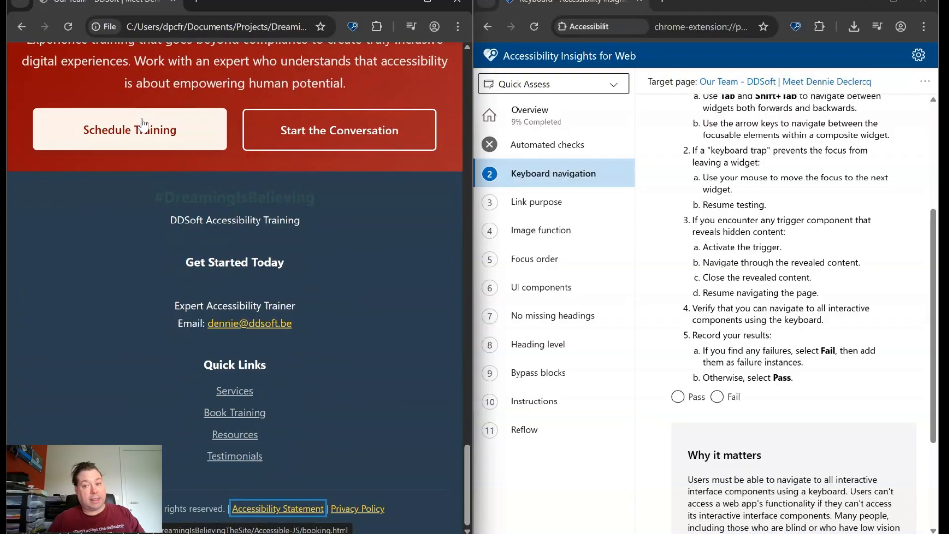
{"action": "key", "text": "Tab"}
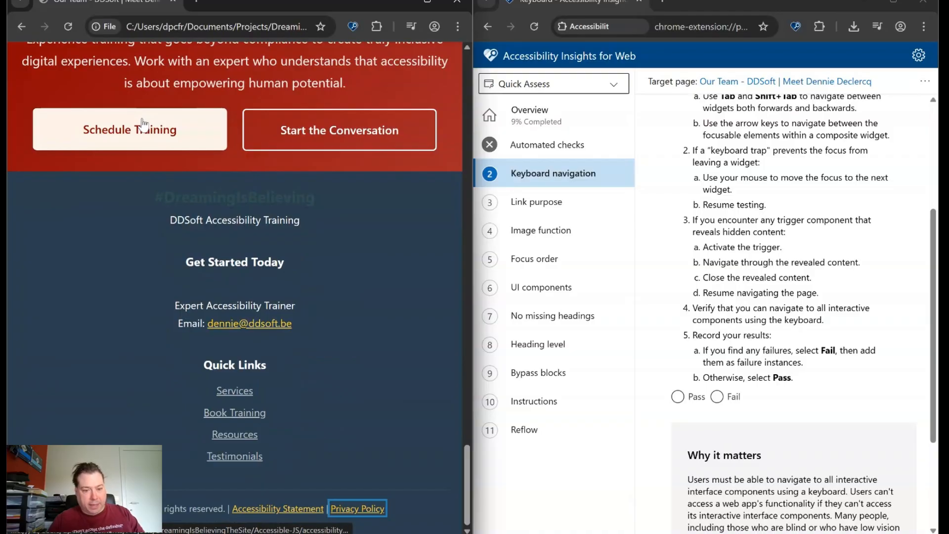
Test backward keyboard focus through the footer, from Privacy Policy past the Quick Links to the email link
{"action": "key", "text": "shift+Tab"}
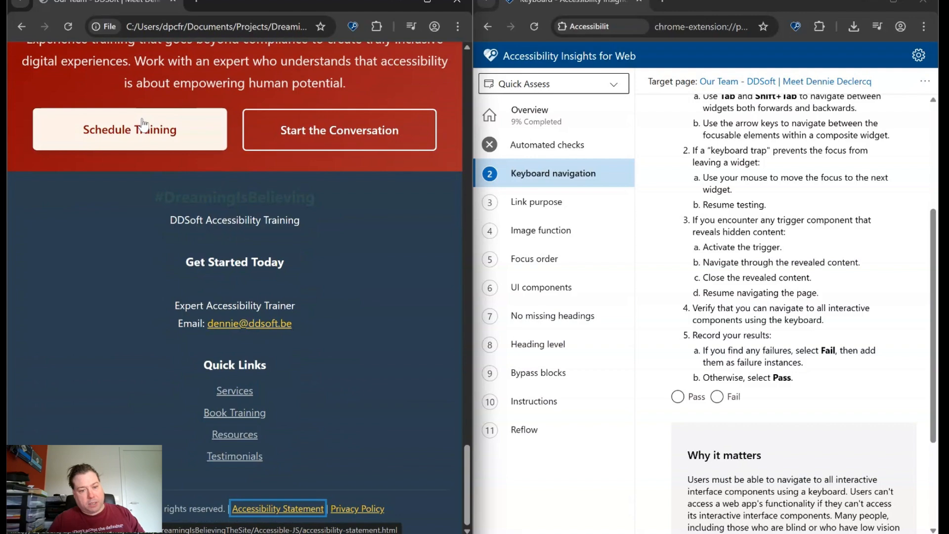
{"action": "key", "text": "shift+Tab"}
{"action": "key", "text": "shift+Tab"}
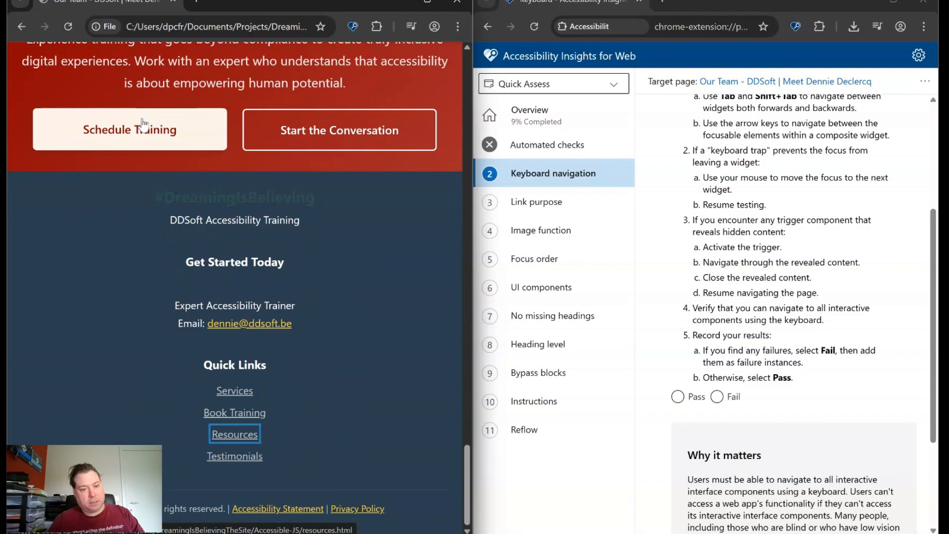
{"action": "key", "text": "shift+Tab"}
{"action": "key", "text": "shift+Tab"}
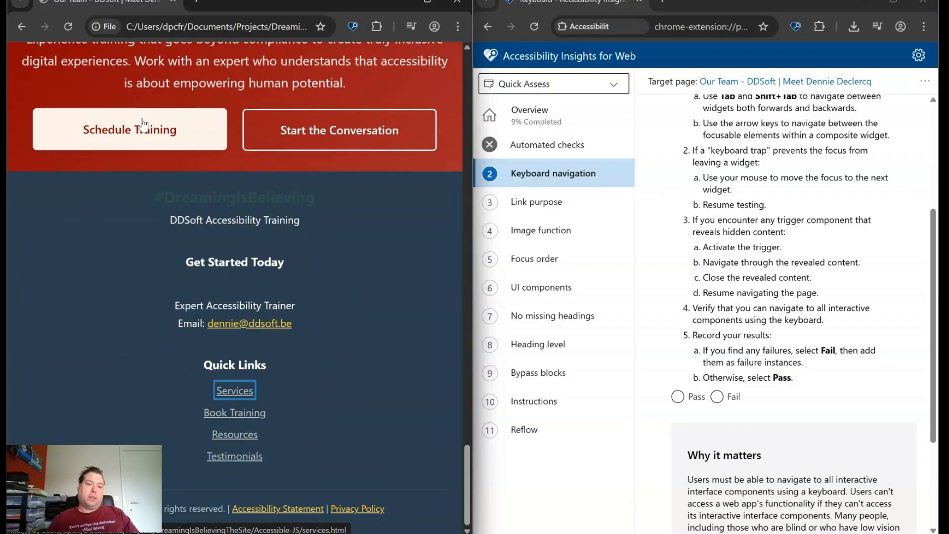
{"action": "key", "text": "shift+Tab"}
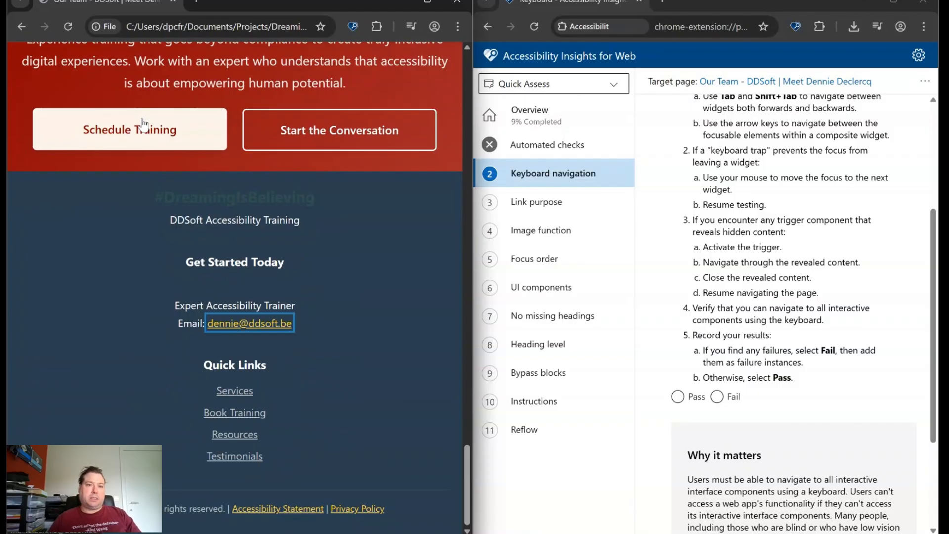
Test backward keyboard focus through the main content, from Start the Conversation past Book Your Session and the profile buttons to the header's menu button
{"action": "key", "text": "shift+Tab"}
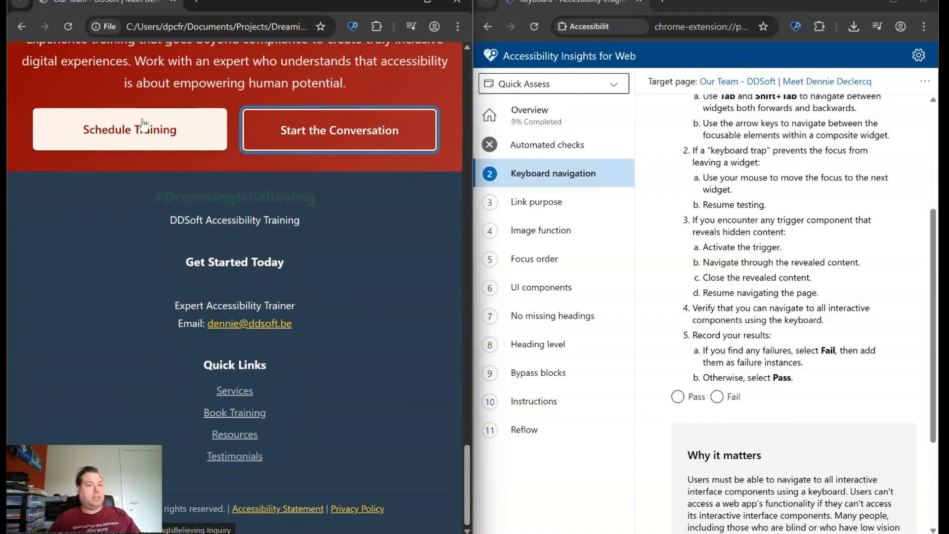
{"action": "key", "text": "shift+Tab"}
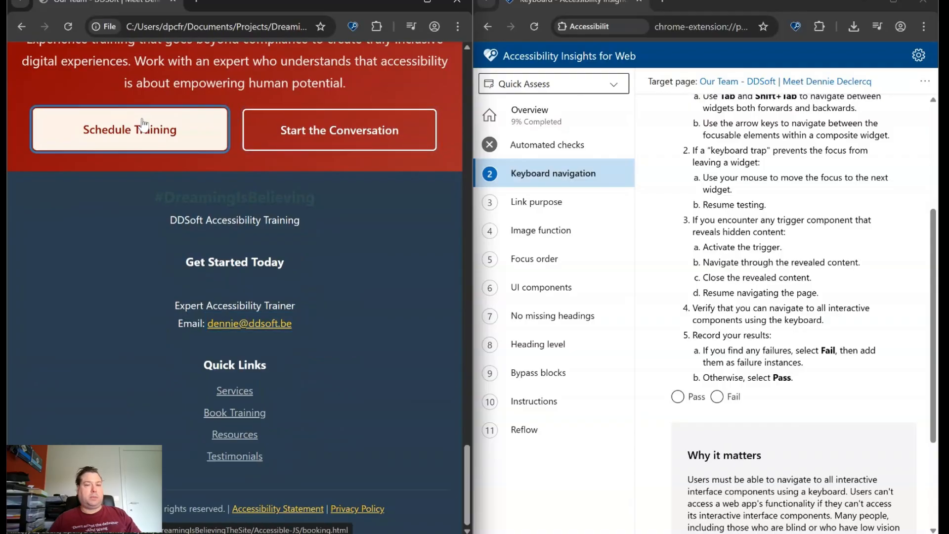
{"action": "key", "text": "shift+Tab"}
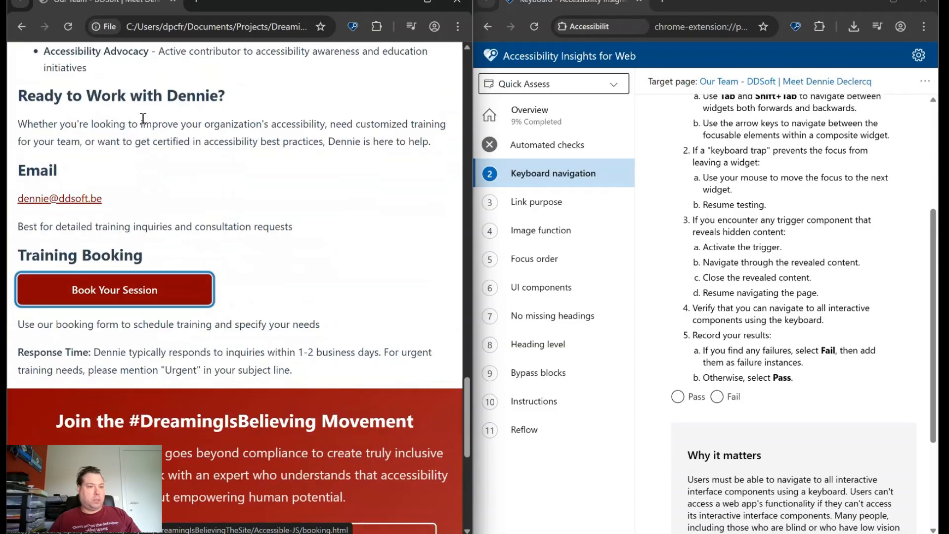
{"action": "key", "text": "shift+Tab"}
{"action": "key", "text": "shift+Tab"}
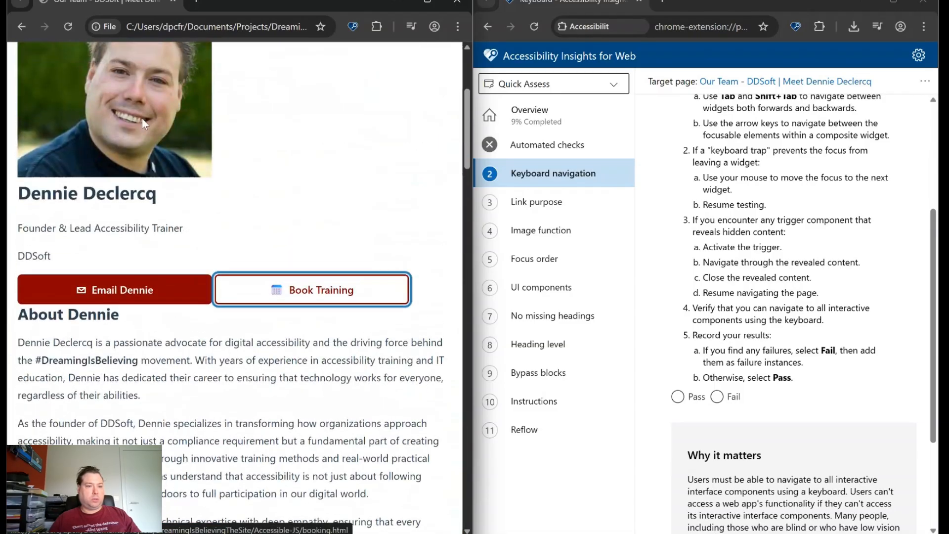
{"action": "key", "text": "shift+Tab"}
{"action": "key", "text": "shift+Tab"}
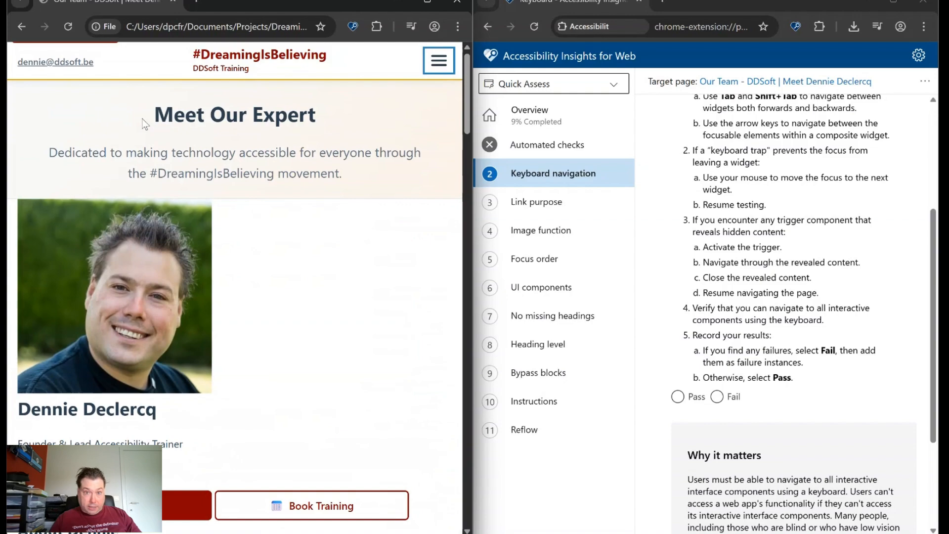
Reopen the header menu by keyboard, step focus back to the logo, and move it forward from Home to Book Training
{"action": "key", "text": "Return"}
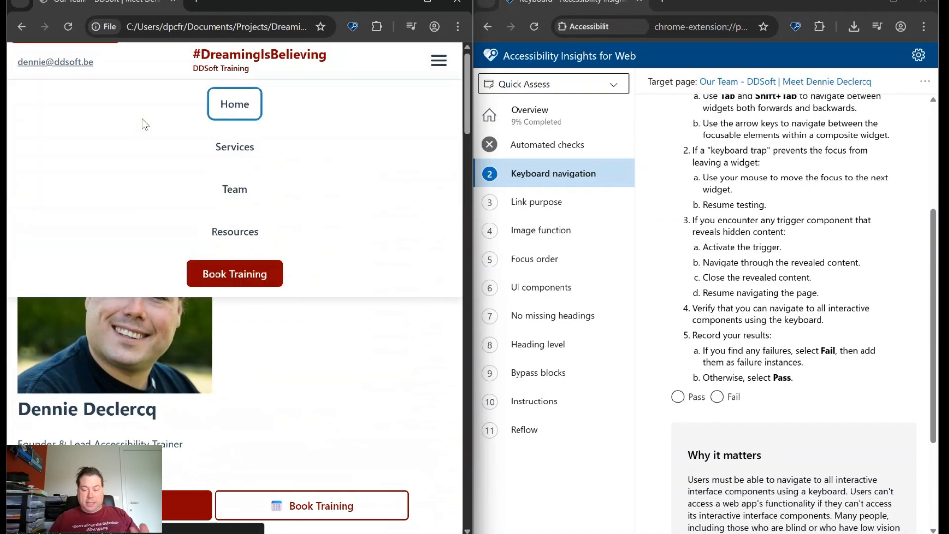
{"action": "key", "text": "shift+Tab"}
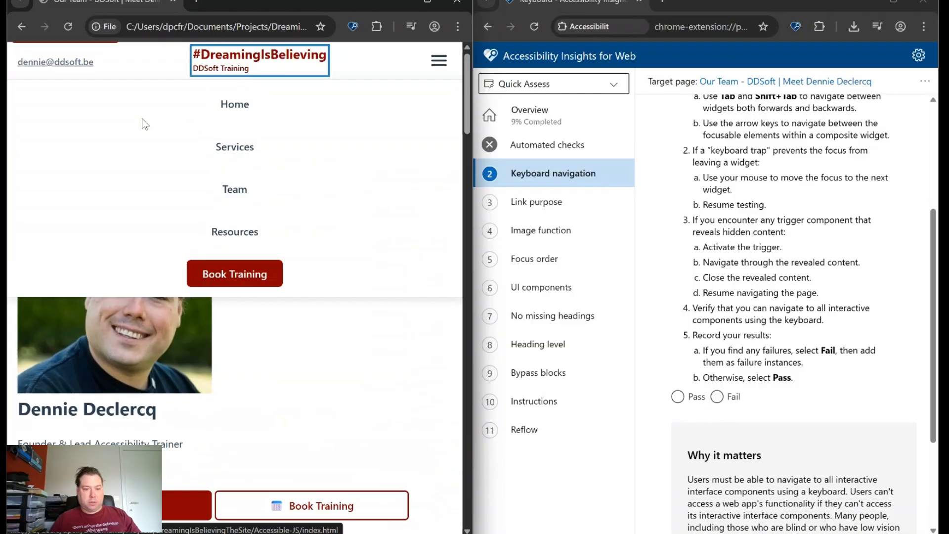
{"action": "key", "text": "Tab"}
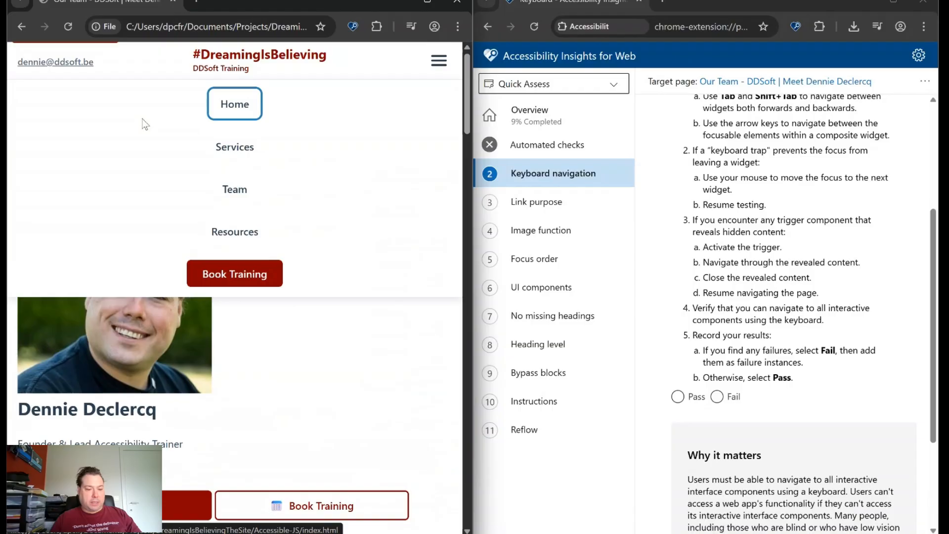
{"action": "key", "text": "Tab"}
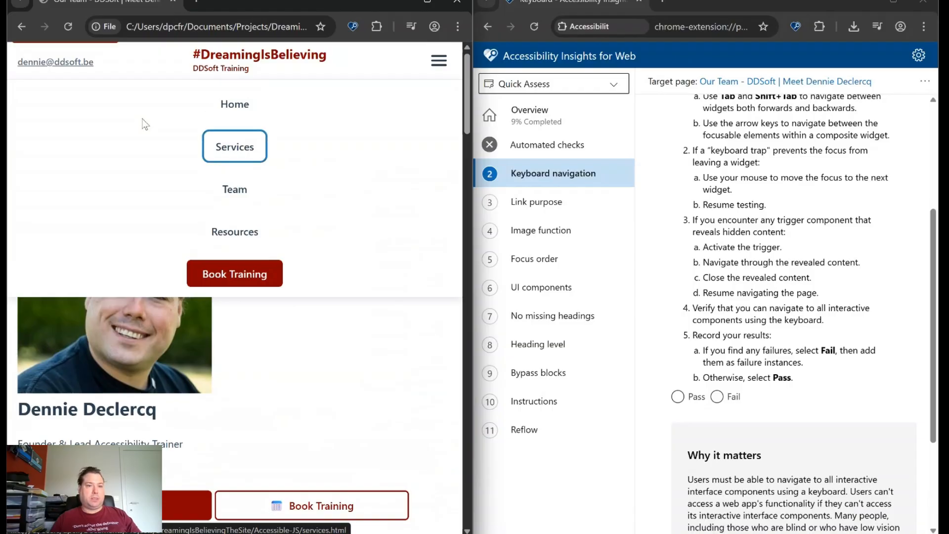
{"action": "key", "text": "Tab"}
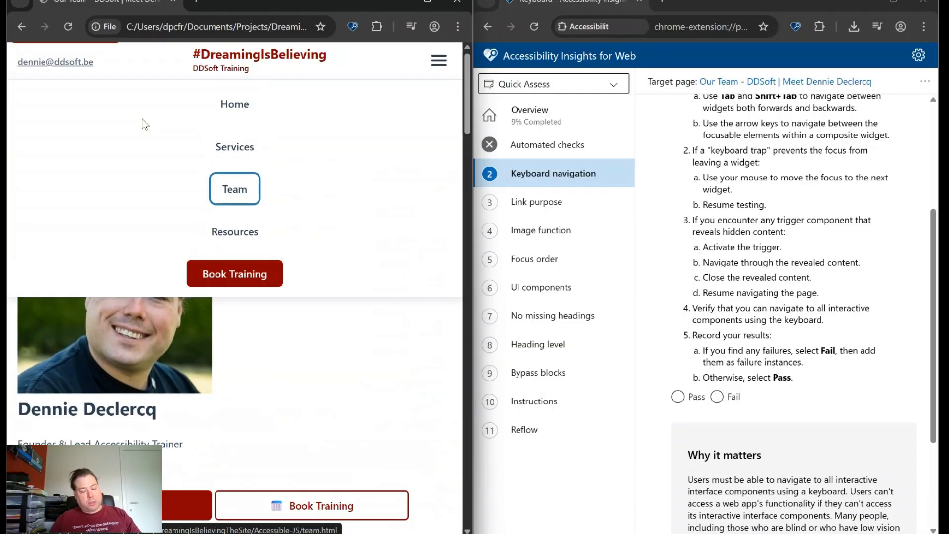
{"action": "key", "text": "Tab"}
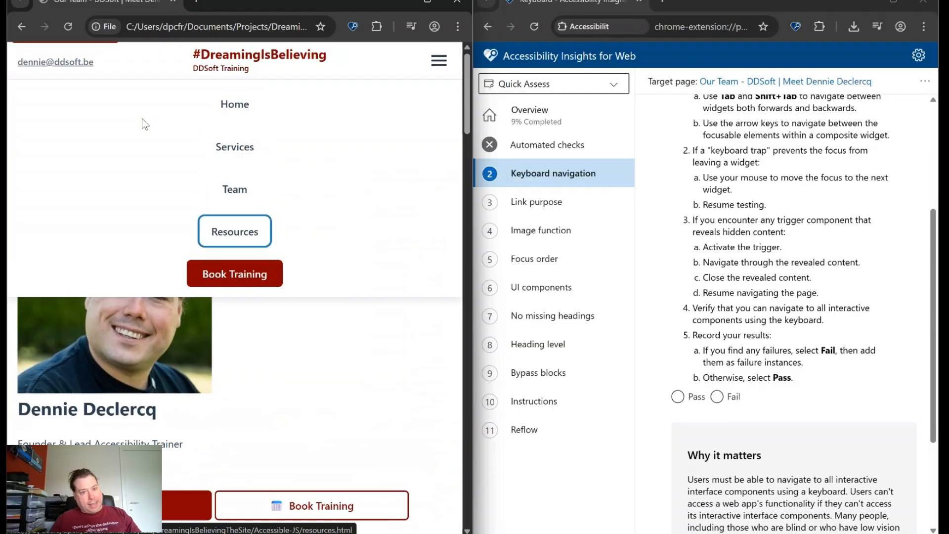
{"action": "key", "text": "Tab"}
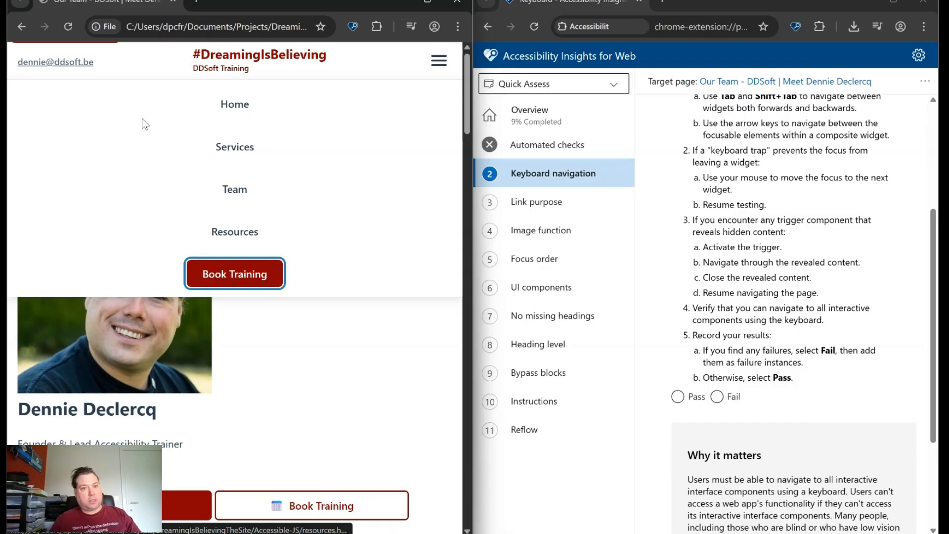
Test backward keyboard focus from the menu's Book Training past Home and the header links into the browser toolbar, and return to the skip link
{"action": "key", "text": "shift+Tab"}
{"action": "key", "text": "shift+Tab"}
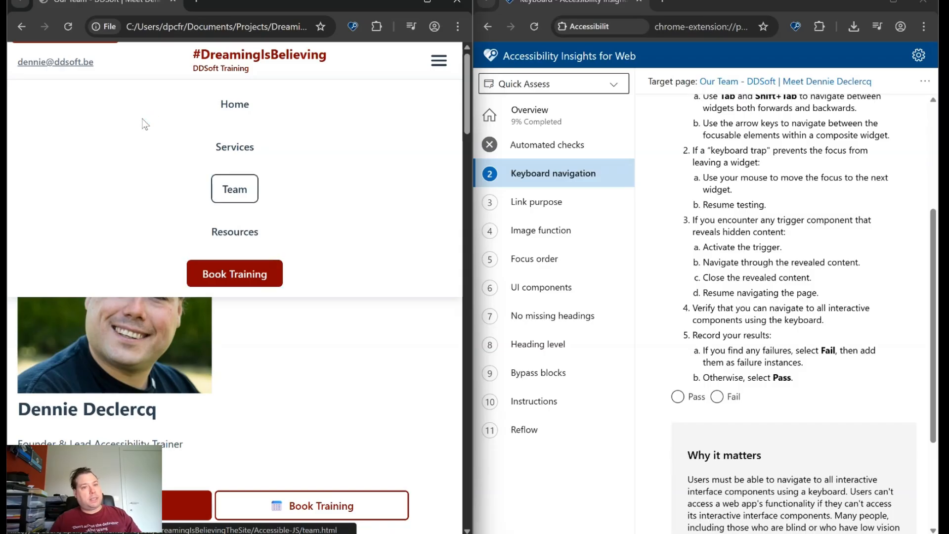
{"action": "key", "text": "shift+Tab"}
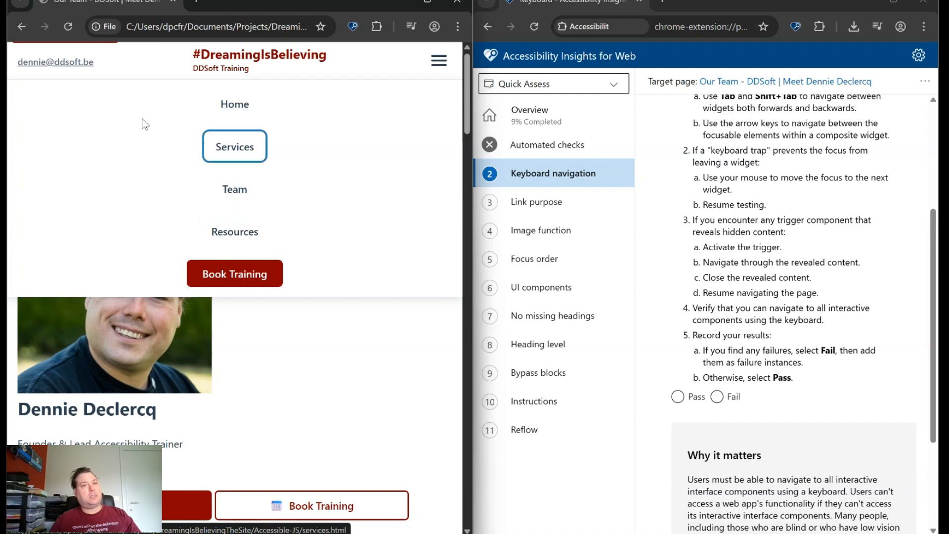
{"action": "key", "text": "shift+Tab"}
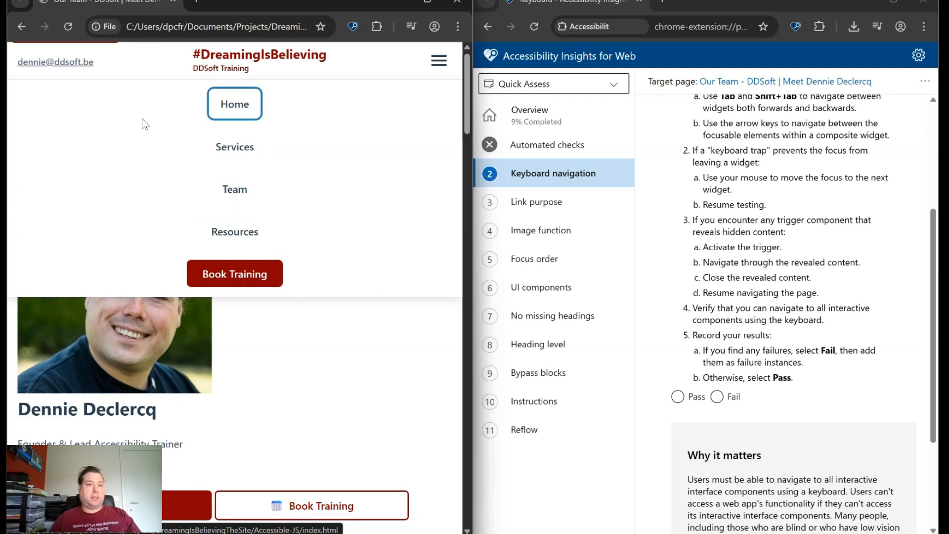
{"action": "key", "text": "shift+Tab"}
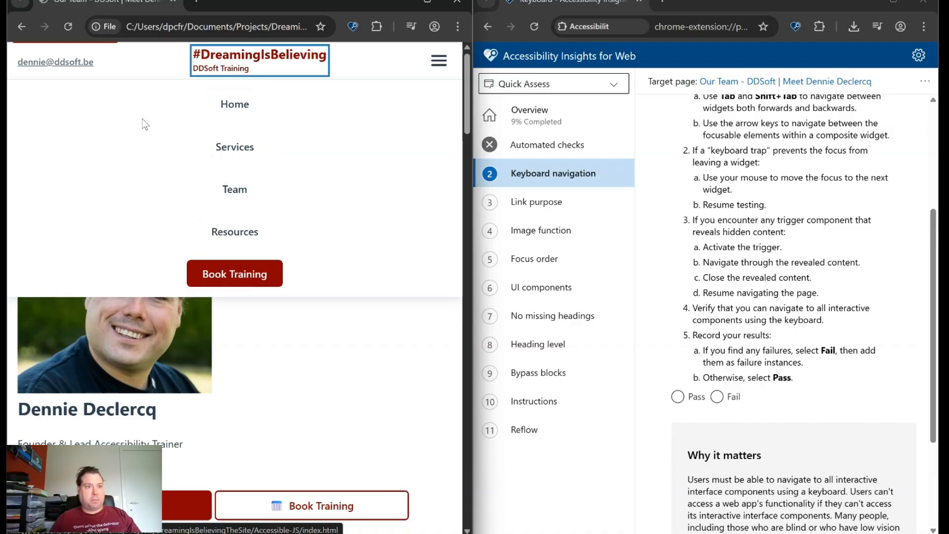
{"action": "key", "text": "shift+Tab"}
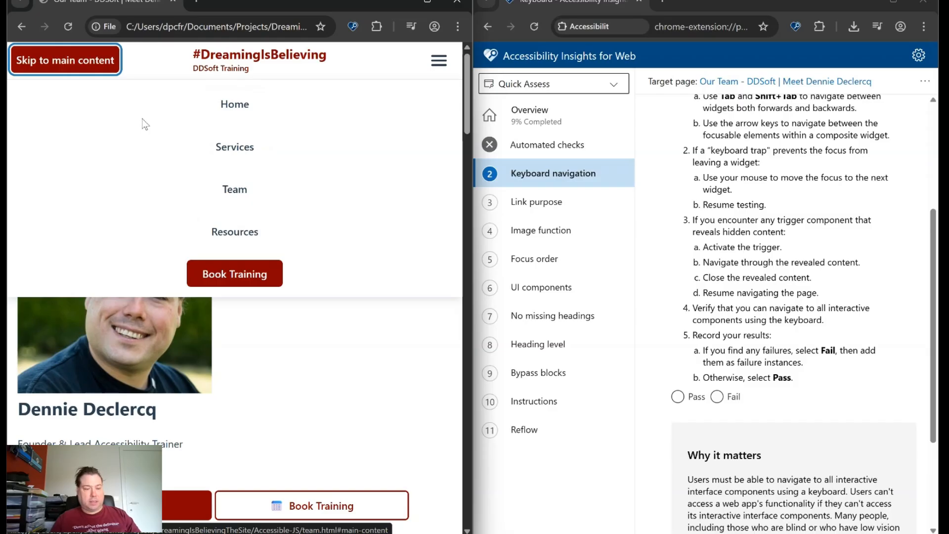
{"action": "key", "text": "shift+Tab"}
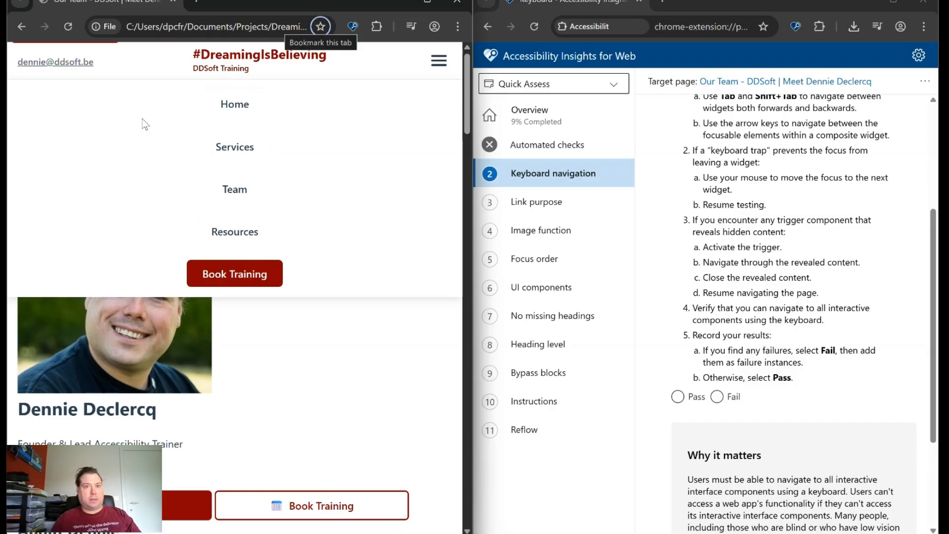
{"action": "key", "text": "shift+Tab"}
{"action": "key", "text": "Tab"}
{"action": "key", "text": "Tab"}
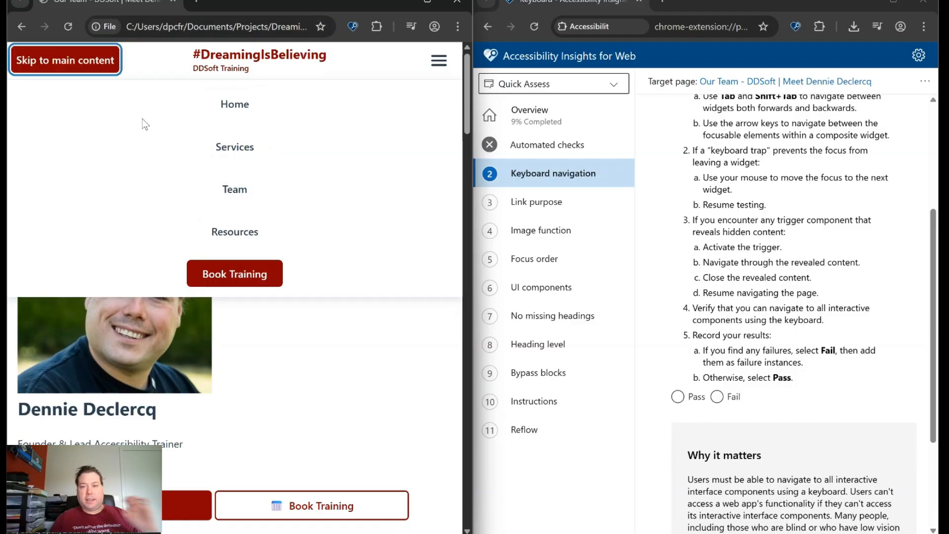
Record Pass for the Keyboard navigation test and read its Why it matters section
{"action": "left_click", "coordinate": [680, 402]}
{"action": "left_click", "coordinate": [680, 402]}
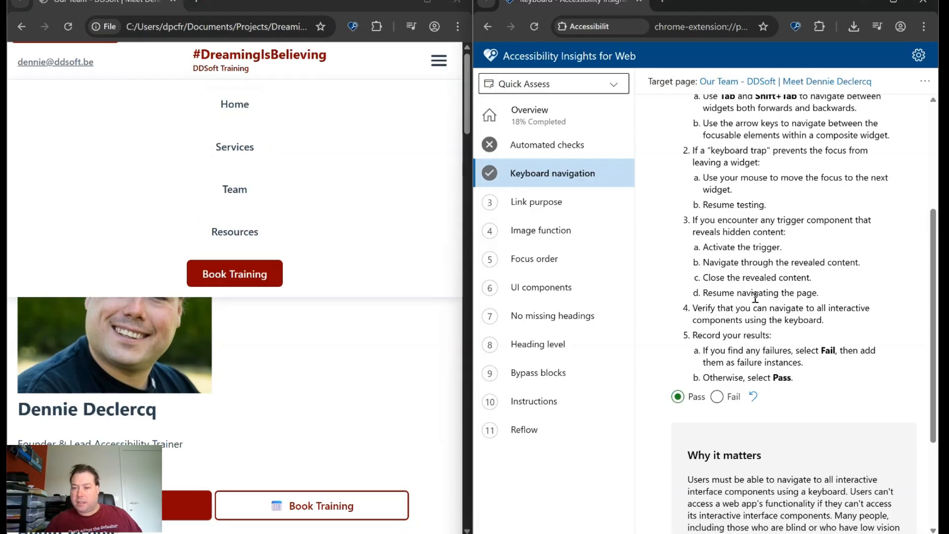
{"action": "scroll", "coordinate": [756, 297], "scroll_direction": "down", "scroll_amount": 3}
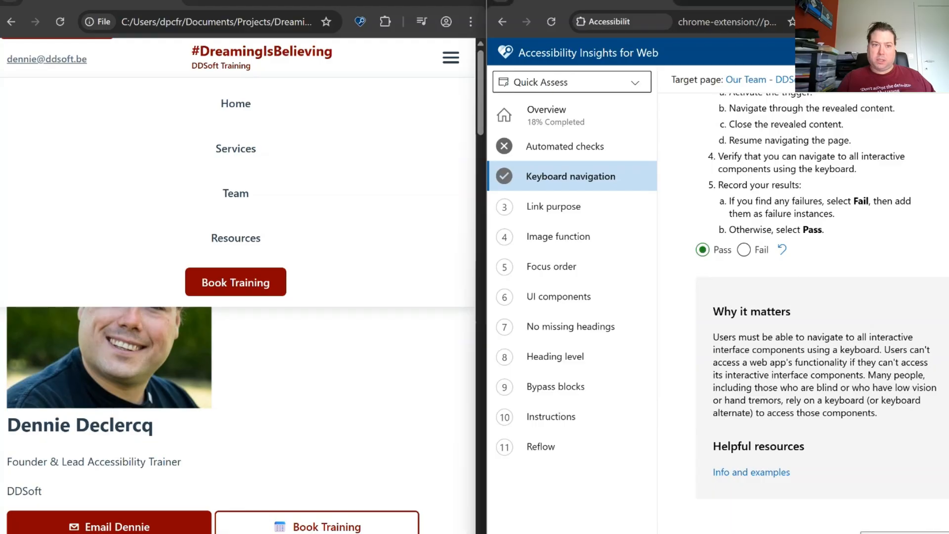
Open the Link purpose test, close the page's header menu, and read the How to test instructions
{"action": "left_click", "coordinate": [905, 533]}
{"action": "left_click", "coordinate": [331, 412]}
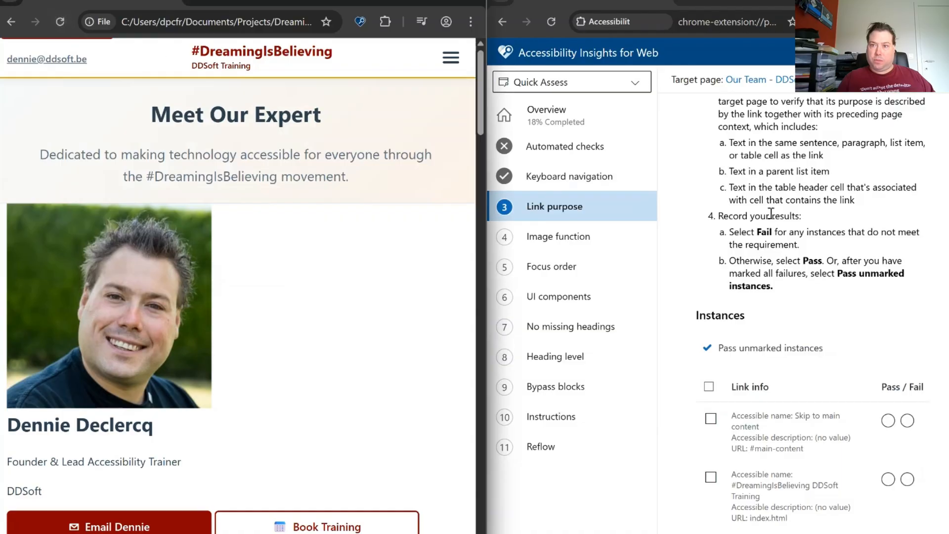
{"action": "scroll", "coordinate": [900, 230], "scroll_direction": "up", "scroll_amount": 7}
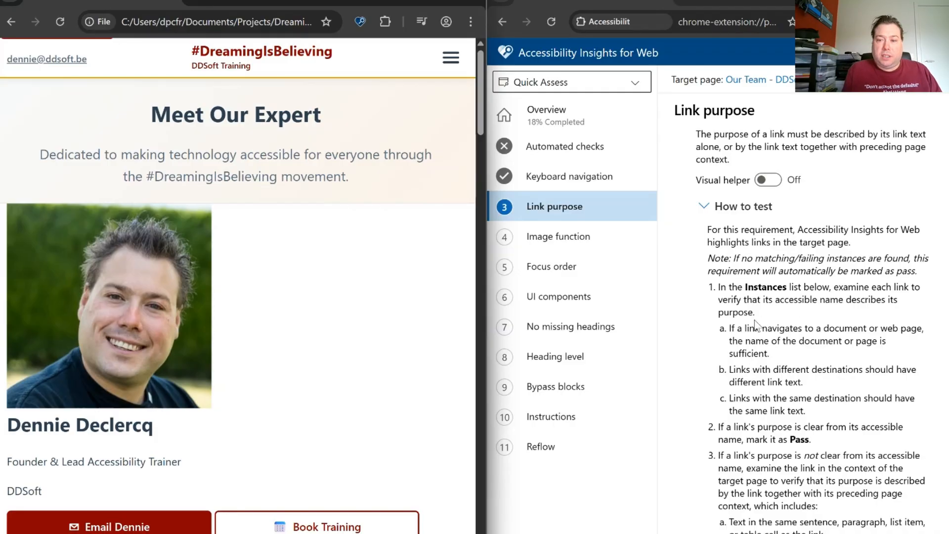
{"action": "scroll", "coordinate": [723, 327], "scroll_direction": "down", "scroll_amount": 3}
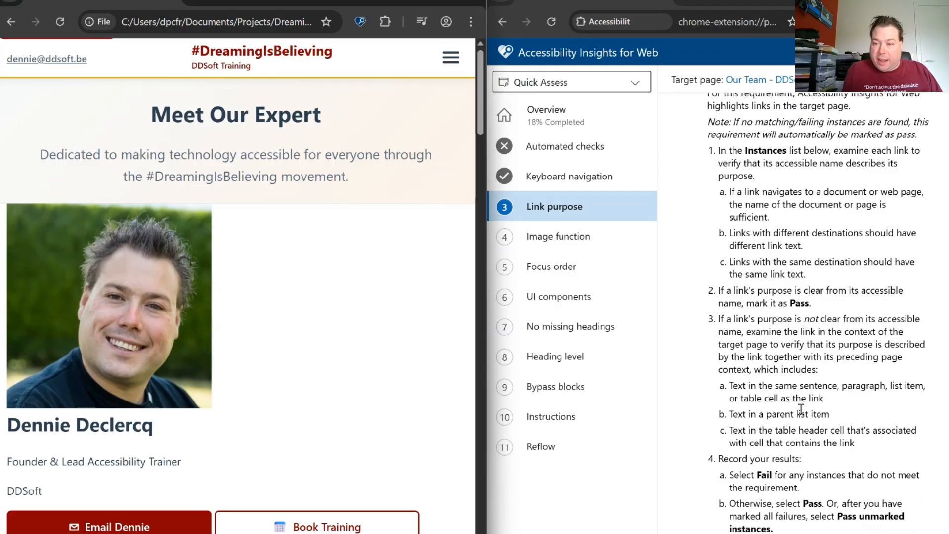
{"action": "scroll", "coordinate": [801, 409], "scroll_direction": "down", "scroll_amount": 5}
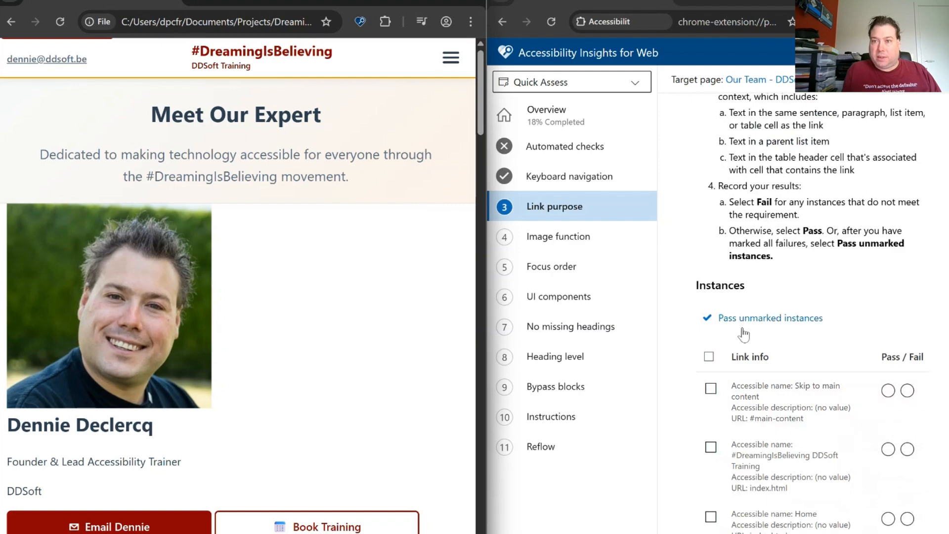
Turn on the visual helper for Link purpose and bring up the list of link instances
{"action": "scroll", "coordinate": [742, 328], "scroll_direction": "up", "scroll_amount": 8}
{"action": "left_click", "coordinate": [770, 180]}
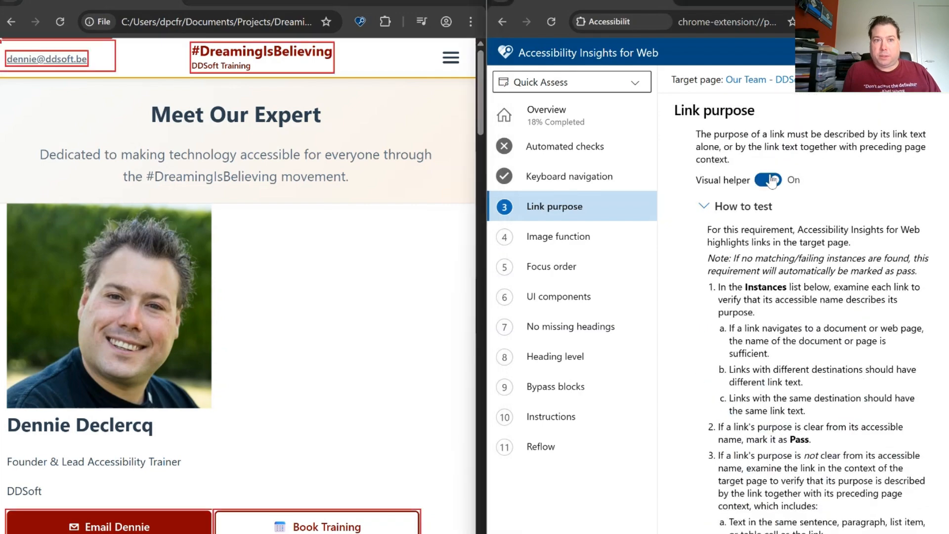
{"action": "scroll", "coordinate": [687, 289], "scroll_direction": "down", "scroll_amount": 9}
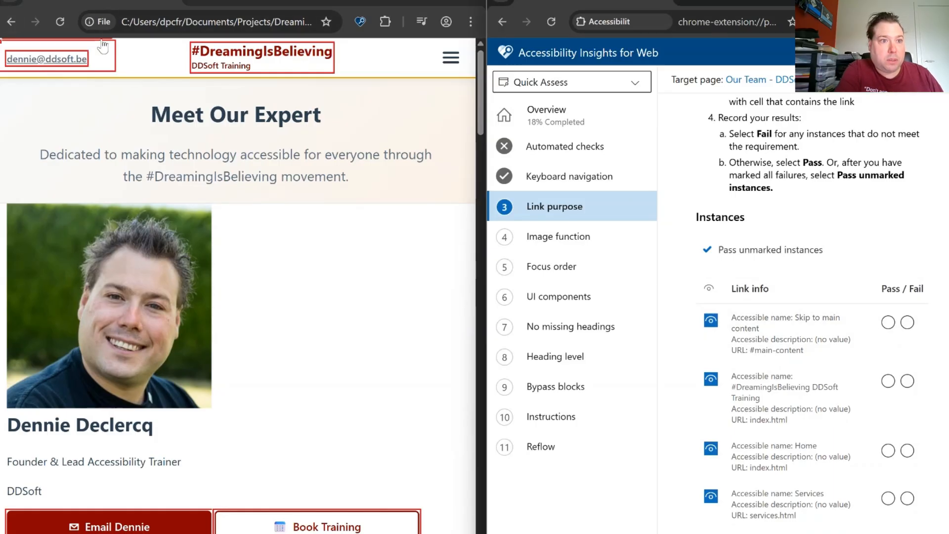
Try the Skip to main content link by keyboard and record Pass for its instance
{"action": "key", "text": "shift+Tab"}
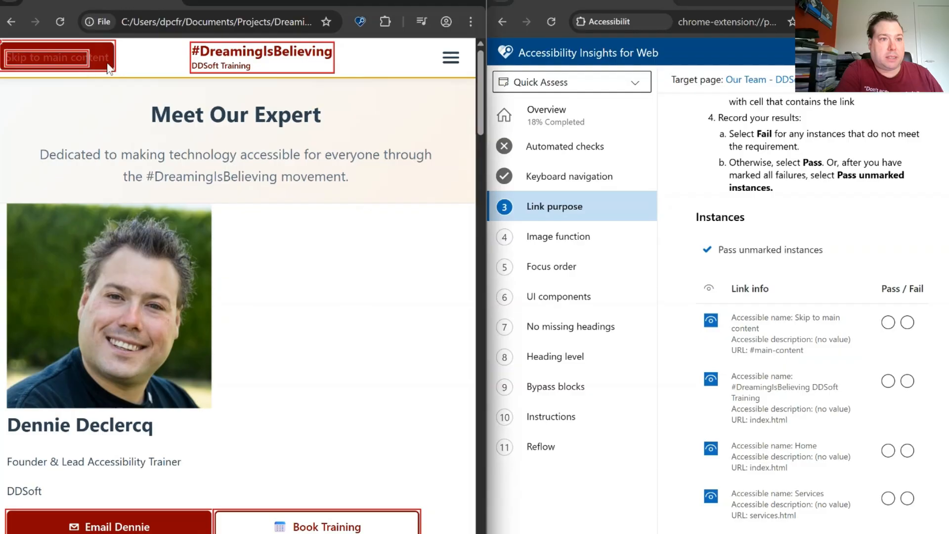
{"action": "key", "text": "Return"}
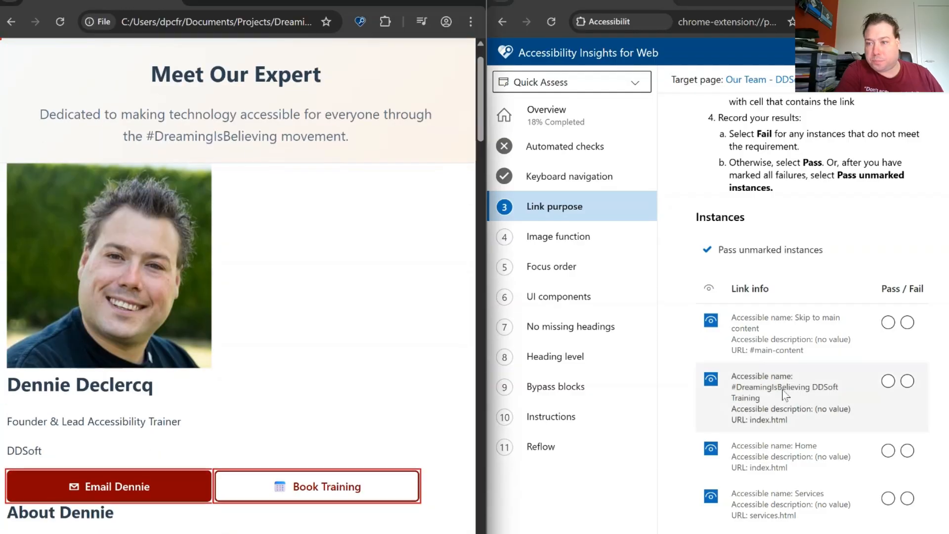
{"action": "left_click", "coordinate": [881, 324]}
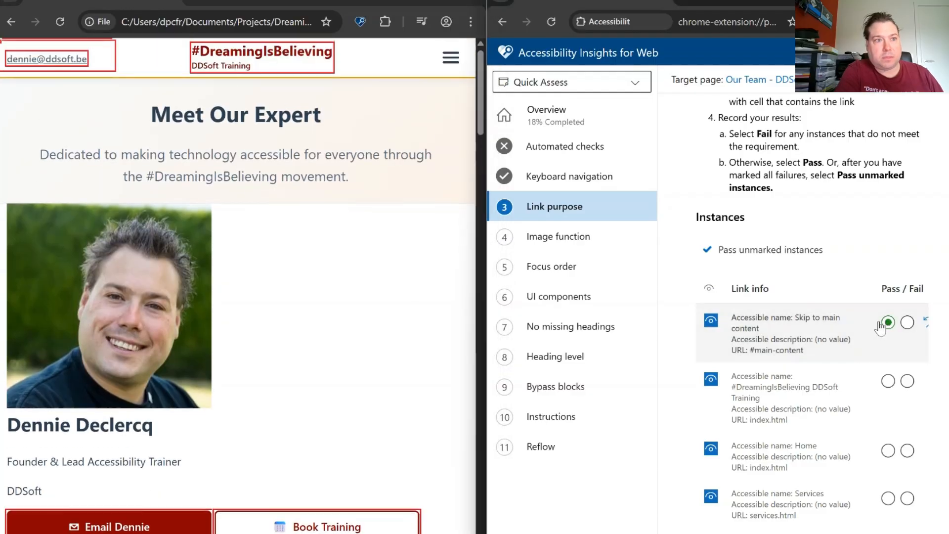
Try the header's e-mail link, close the new message, and record Pass for the #DreamingIsBelieving DDSoft Training link
{"action": "left_click", "coordinate": [57, 60]}
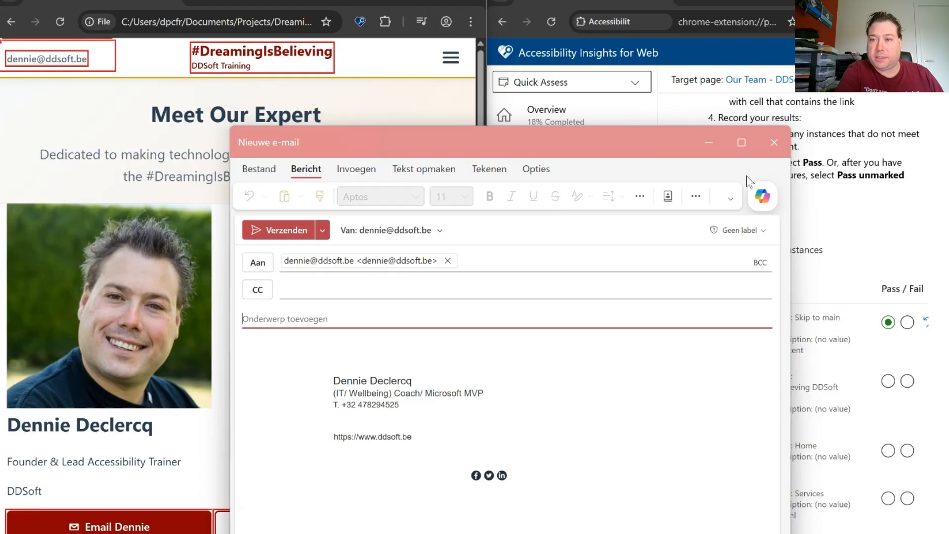
{"action": "left_click", "coordinate": [781, 139]}
{"action": "left_click", "coordinate": [888, 382]}
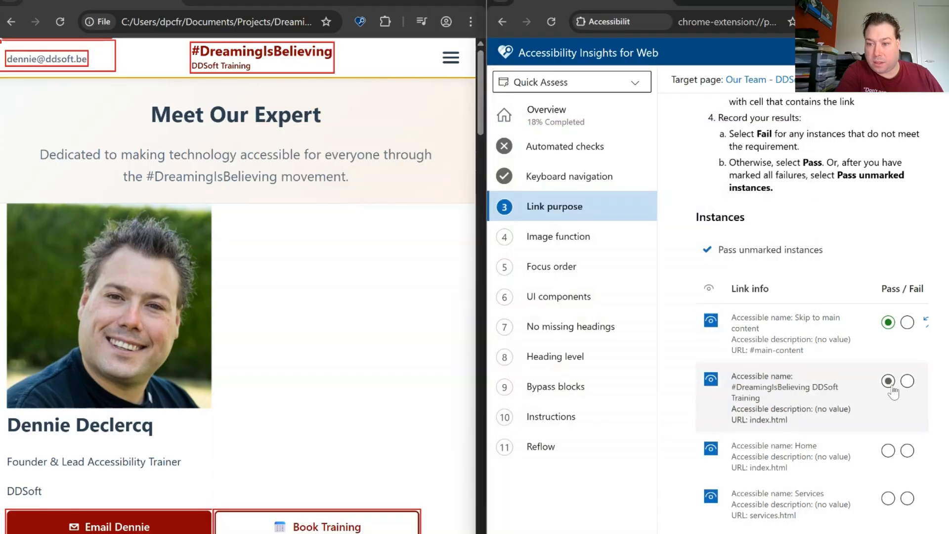
Follow the header logo link to the home page, return to the Team page, and record Pass for the Home link
{"action": "scroll", "coordinate": [870, 359], "scroll_direction": "down", "scroll_amount": 1}
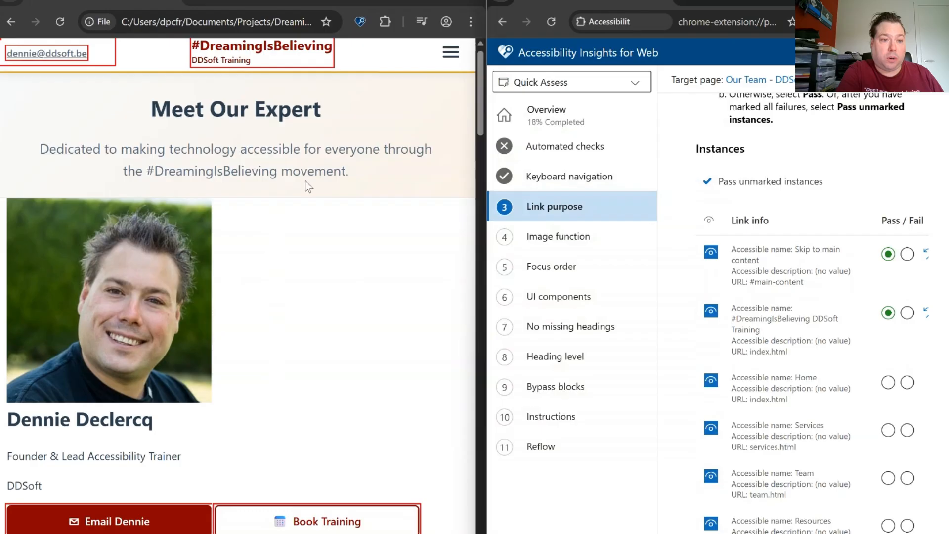
{"action": "left_click", "coordinate": [253, 51]}
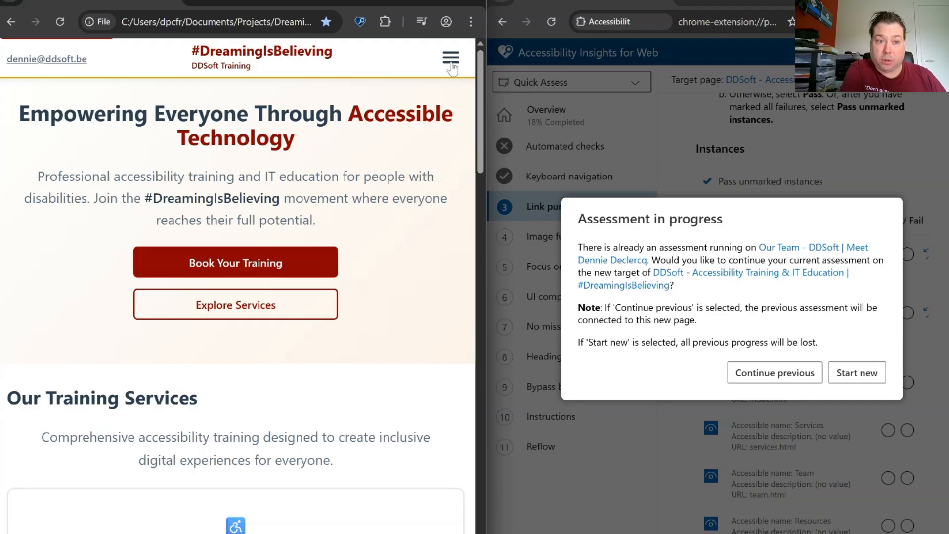
{"action": "left_click", "coordinate": [451, 66]}
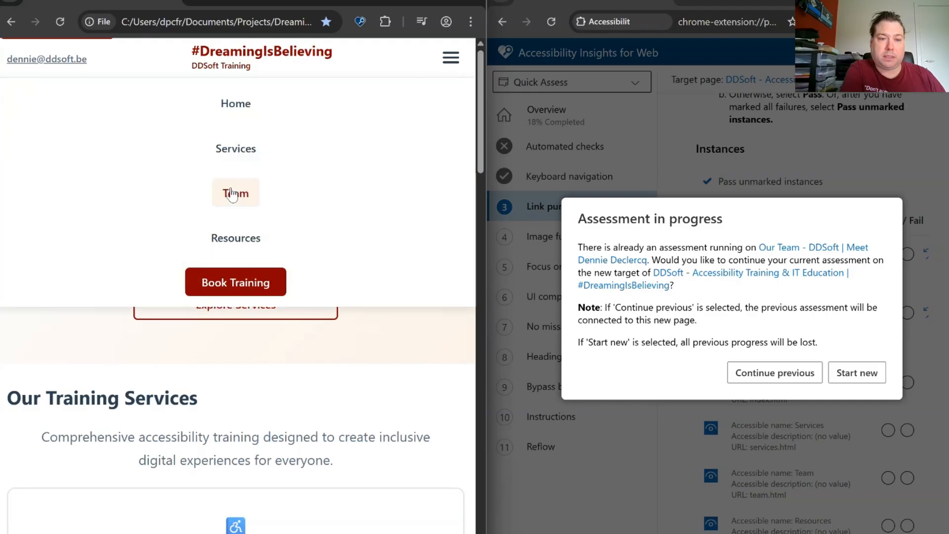
{"action": "left_click", "coordinate": [234, 202]}
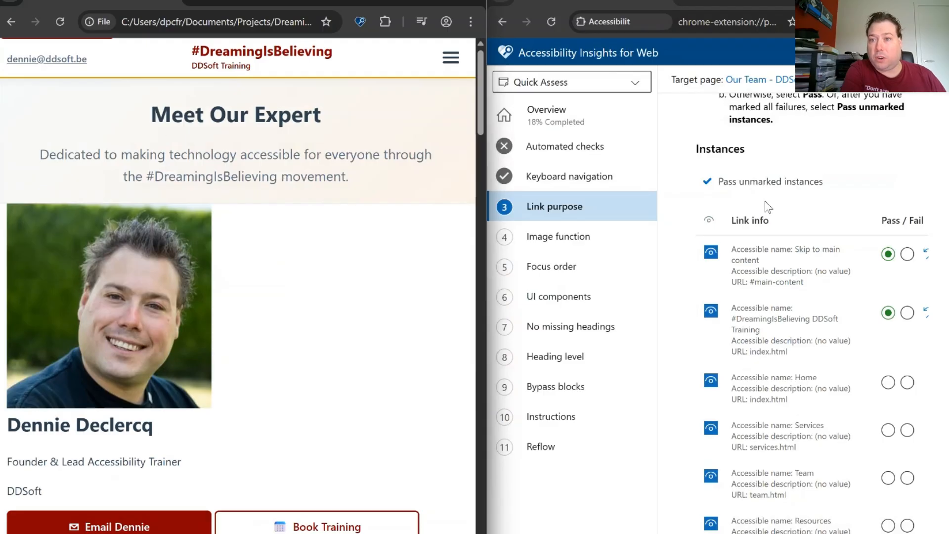
{"action": "scroll", "coordinate": [753, 188], "scroll_direction": "up", "scroll_amount": 3}
{"action": "scroll", "coordinate": [863, 429], "scroll_direction": "down", "scroll_amount": 5}
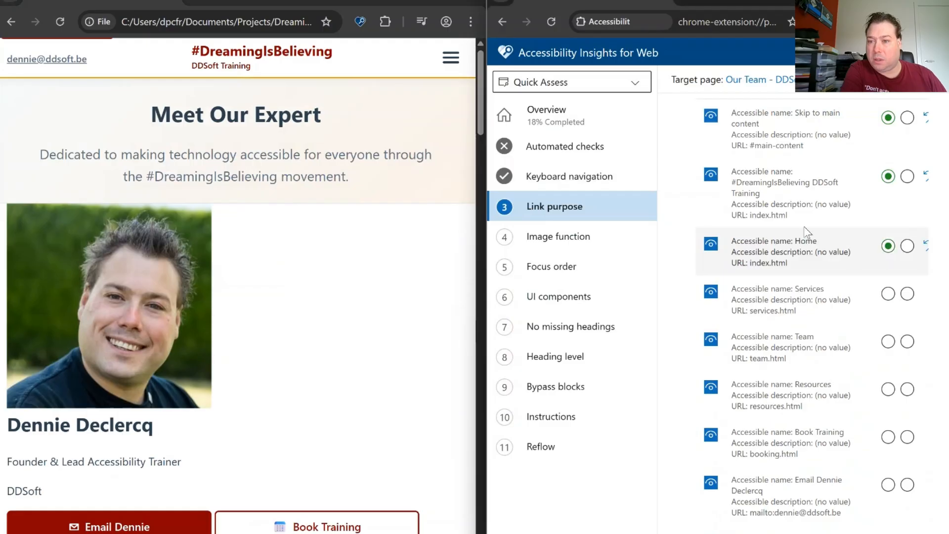
Restore the link highlights by toggling the visual helper, reopening Link purpose from Keyboard navigation, and turning the helper on
{"action": "scroll", "coordinate": [809, 232], "scroll_direction": "up", "scroll_amount": 12}
{"action": "scroll", "coordinate": [778, 105], "scroll_direction": "up", "scroll_amount": 3}
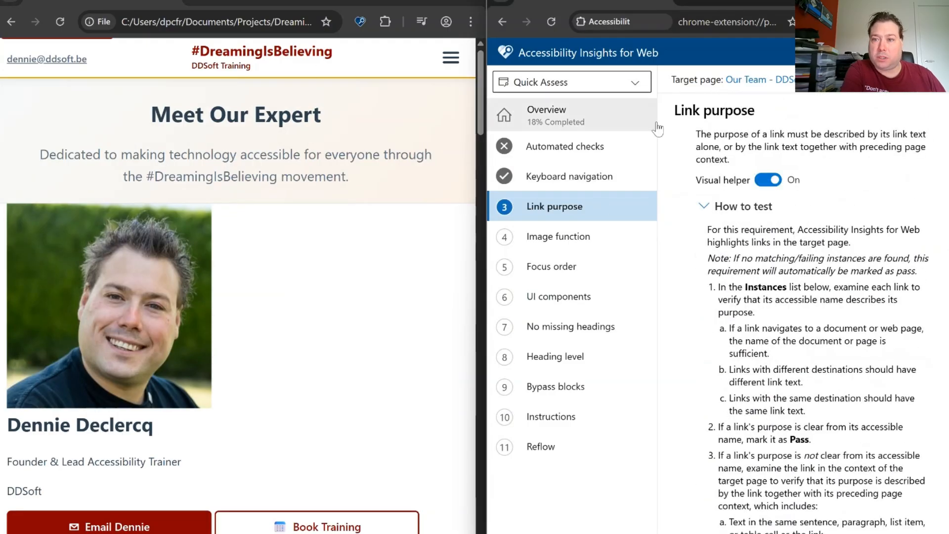
{"action": "left_click", "coordinate": [768, 181]}
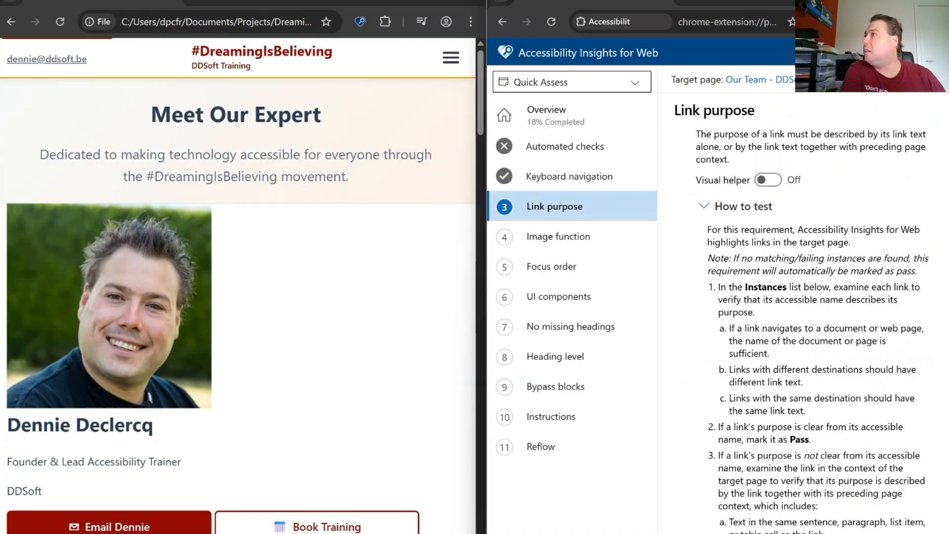
{"action": "left_click", "coordinate": [768, 180]}
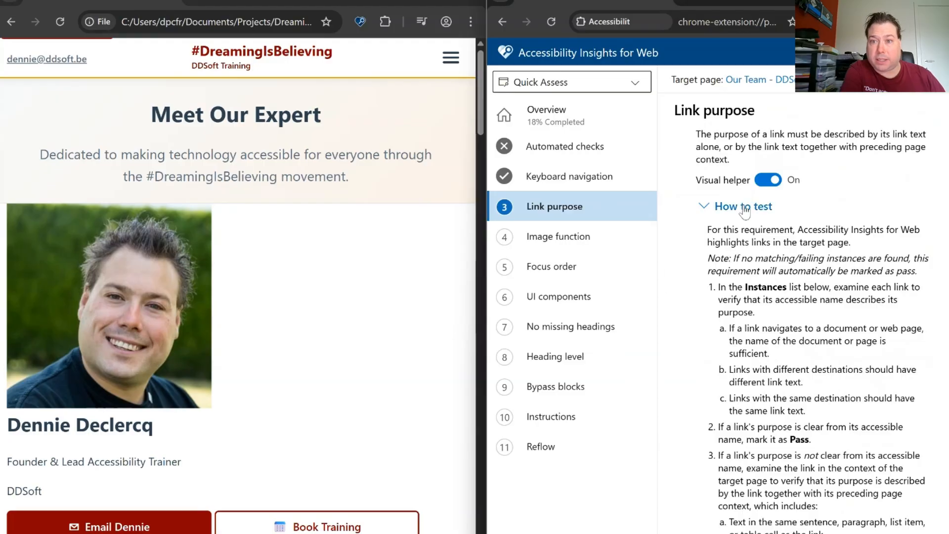
{"action": "left_click", "coordinate": [767, 181]}
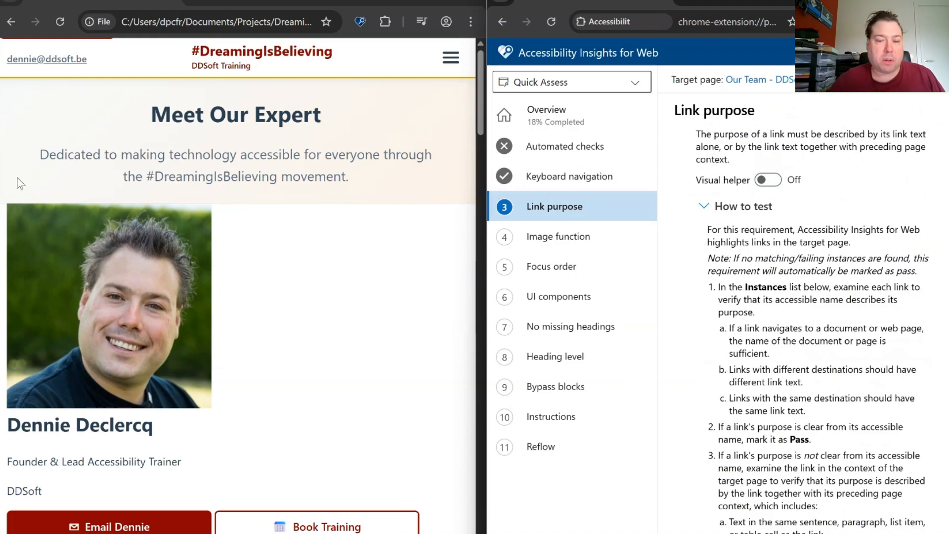
{"action": "left_click", "coordinate": [551, 182]}
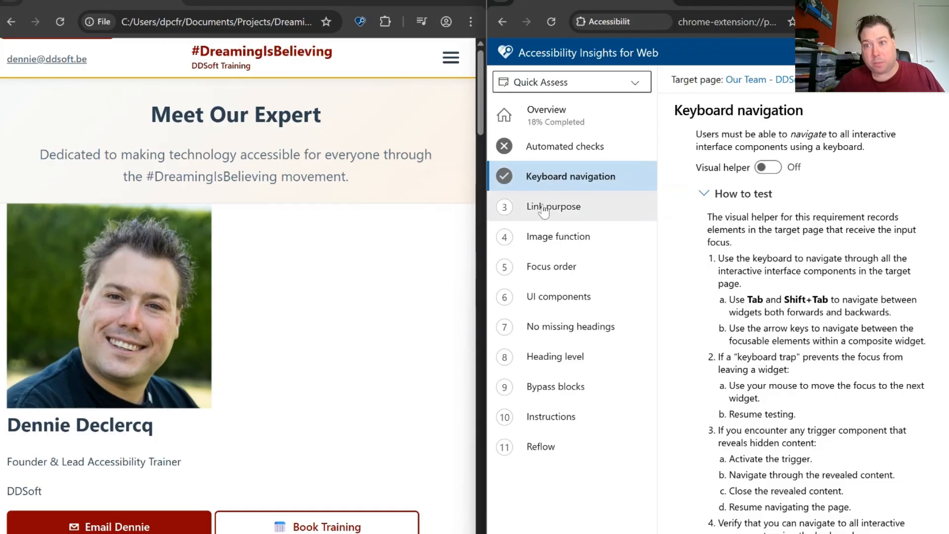
{"action": "left_click", "coordinate": [544, 207]}
{"action": "left_click", "coordinate": [768, 180]}
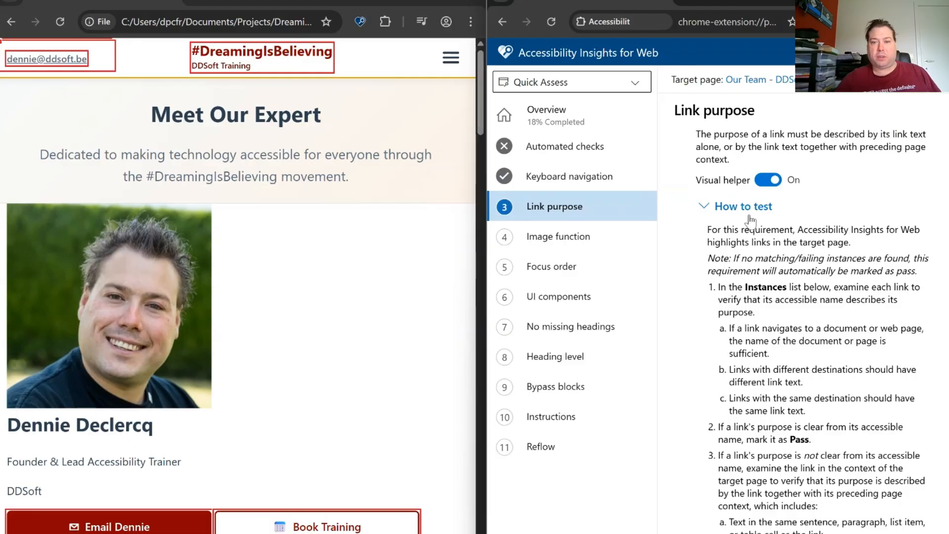
Review the recorded link instances and examine the highlighted links down the team page
{"action": "scroll", "coordinate": [751, 221], "scroll_direction": "down", "scroll_amount": 7}
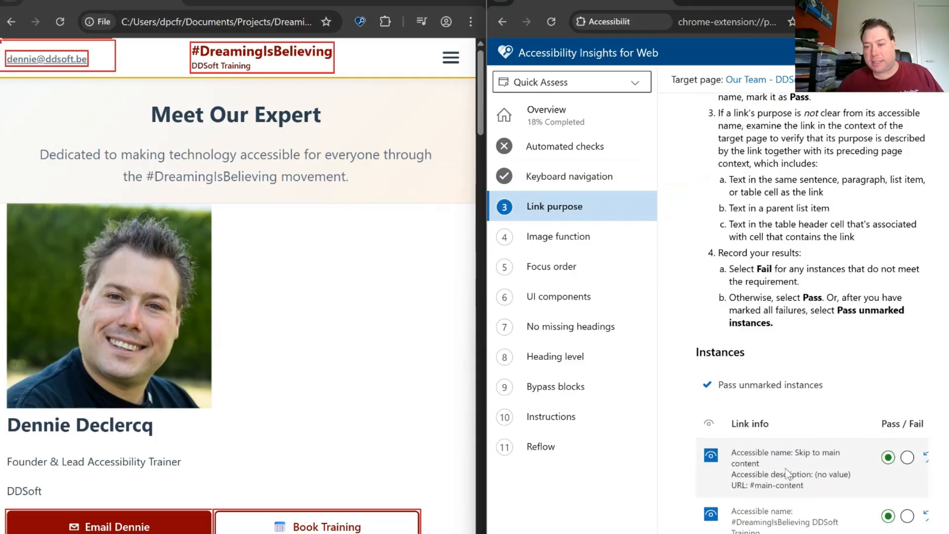
{"action": "scroll", "coordinate": [788, 474], "scroll_direction": "down", "scroll_amount": 4}
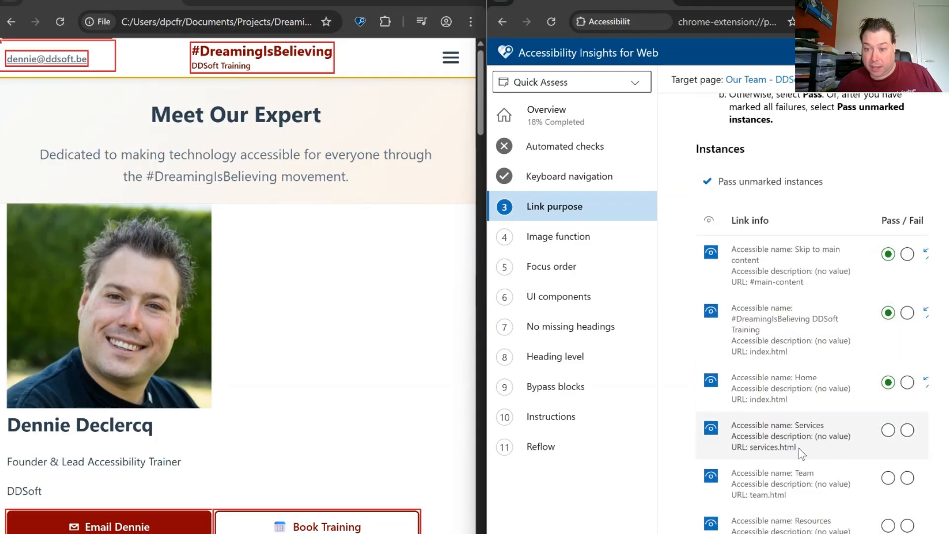
{"action": "scroll", "coordinate": [225, 238], "scroll_direction": "down", "scroll_amount": 8}
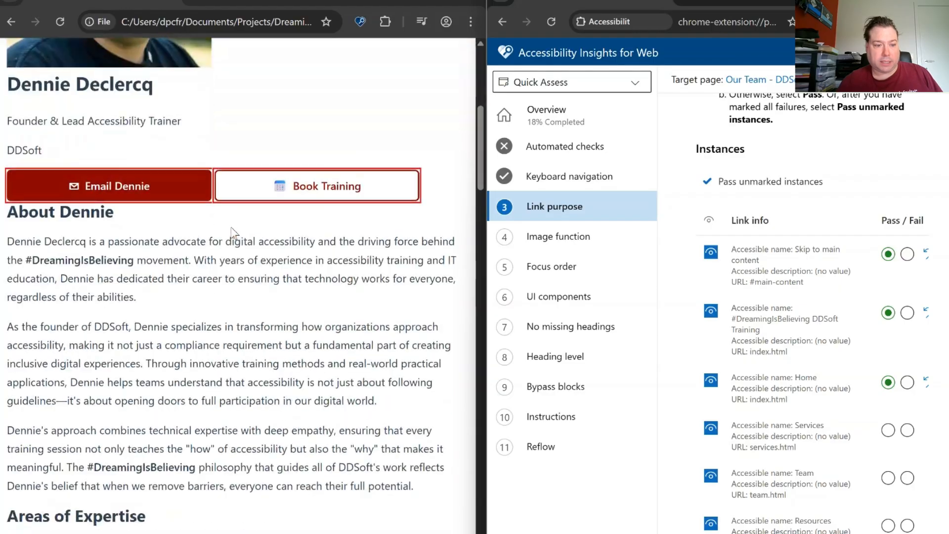
{"action": "scroll", "coordinate": [227, 237], "scroll_direction": "down", "scroll_amount": 5}
{"action": "scroll", "coordinate": [228, 240], "scroll_direction": "down", "scroll_amount": 10}
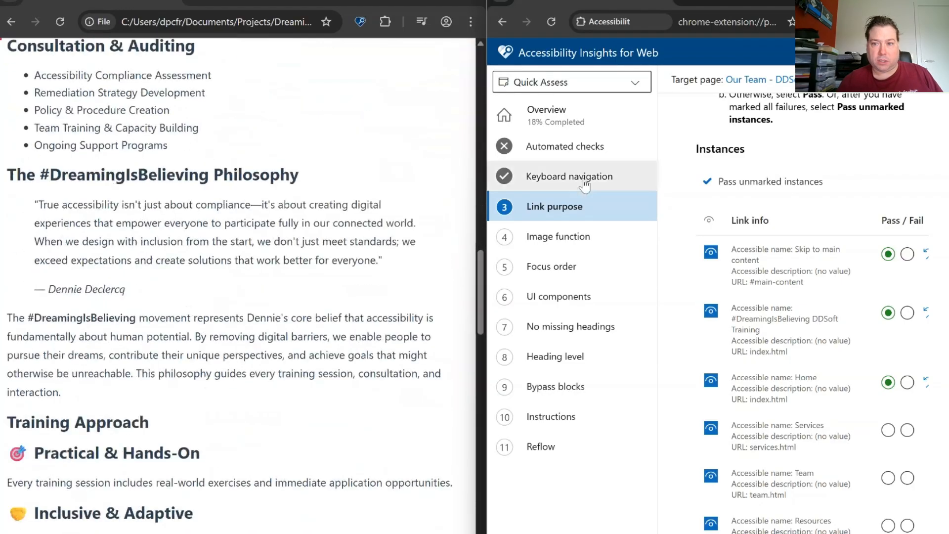
Limit the highlighting to the Services link instance and look for it throughout the team page
{"action": "left_click", "coordinate": [709, 222]}
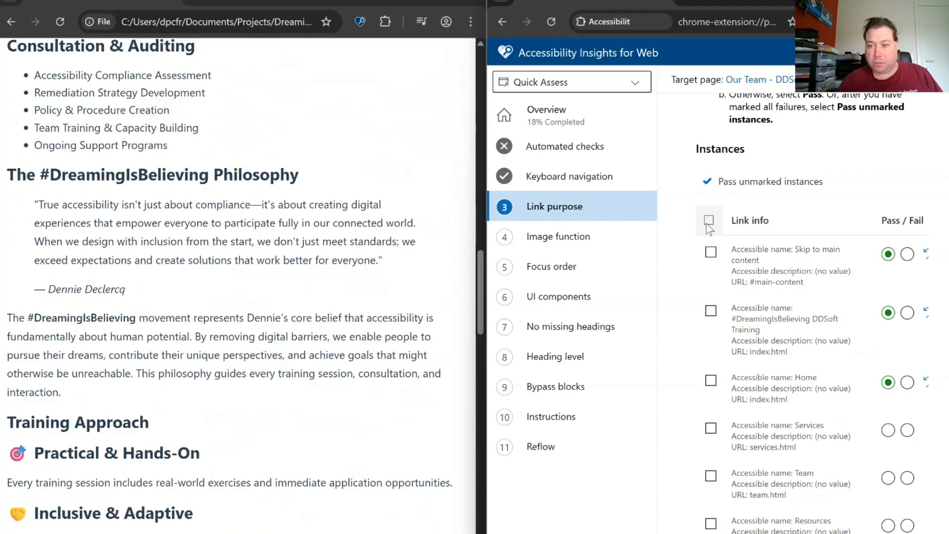
{"action": "left_click", "coordinate": [712, 428]}
{"action": "scroll", "coordinate": [315, 396], "scroll_direction": "down", "scroll_amount": 10}
{"action": "scroll", "coordinate": [313, 395], "scroll_direction": "down", "scroll_amount": 10}
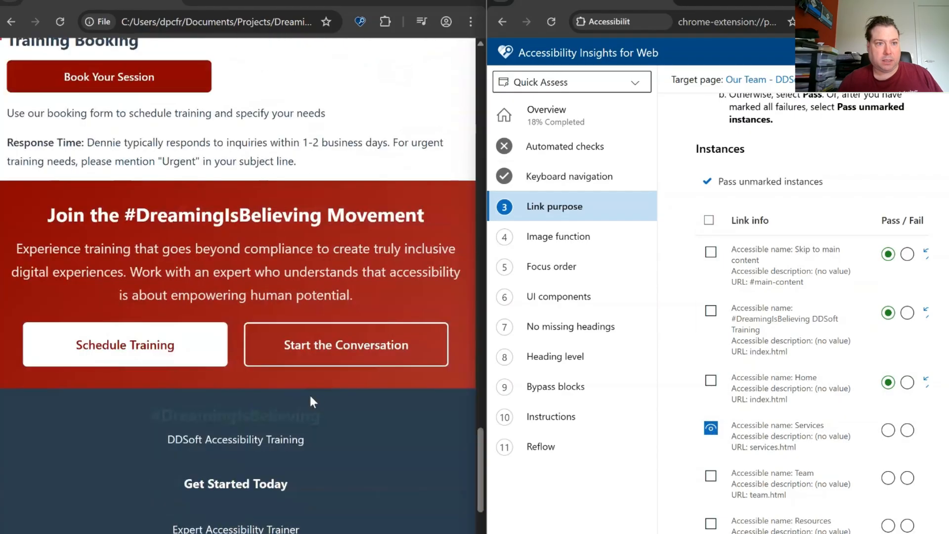
{"action": "scroll", "coordinate": [310, 394], "scroll_direction": "up", "scroll_amount": 20}
{"action": "scroll", "coordinate": [201, 297], "scroll_direction": "up", "scroll_amount": 13}
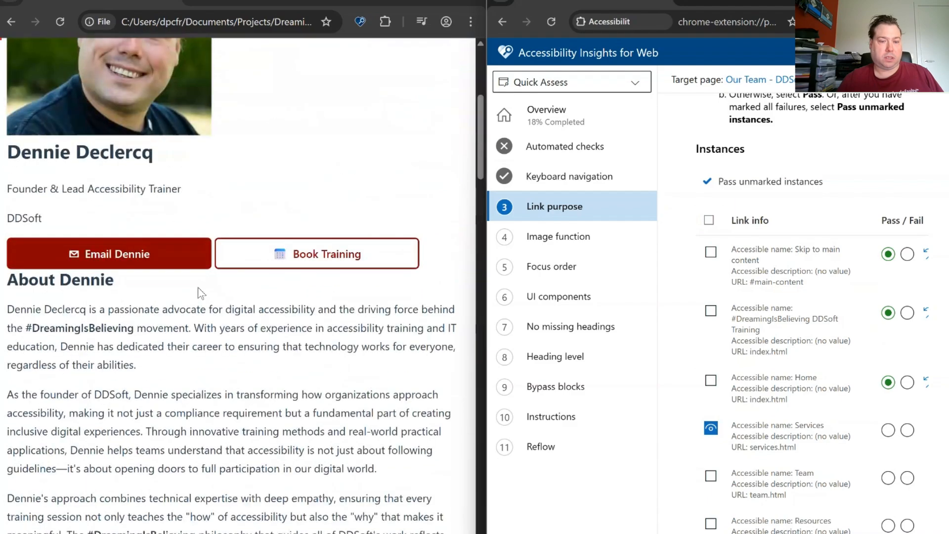
{"action": "scroll", "coordinate": [233, 228], "scroll_direction": "down", "scroll_amount": 10}
{"action": "scroll", "coordinate": [233, 225], "scroll_direction": "down", "scroll_amount": 15}
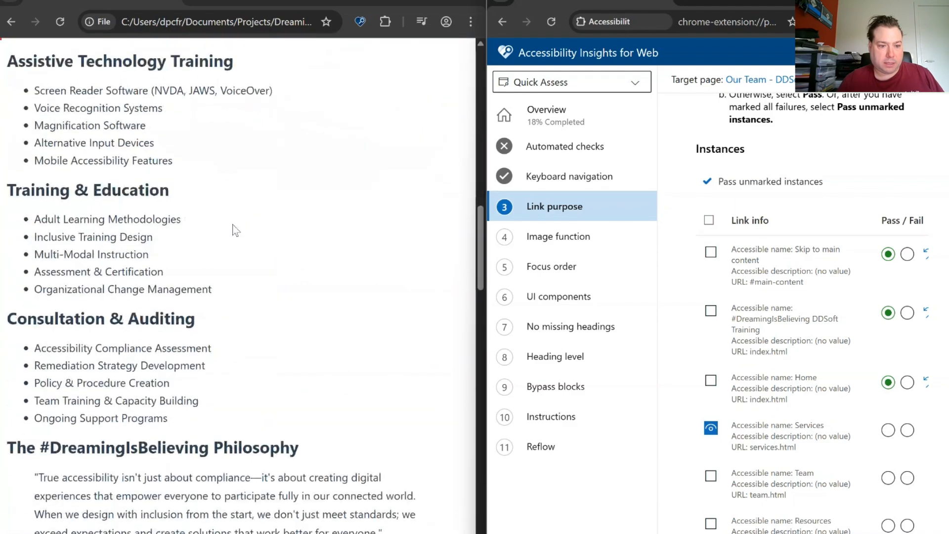
{"action": "scroll", "coordinate": [235, 229], "scroll_direction": "down", "scroll_amount": 12}
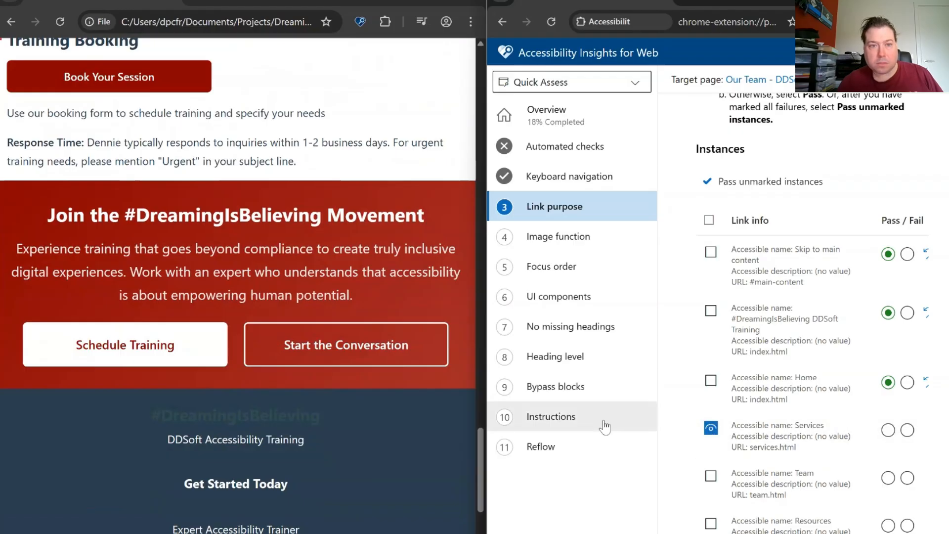
{"action": "scroll", "coordinate": [404, 421], "scroll_direction": "up", "scroll_amount": 10}
{"action": "scroll", "coordinate": [404, 421], "scroll_direction": "up", "scroll_amount": 15}
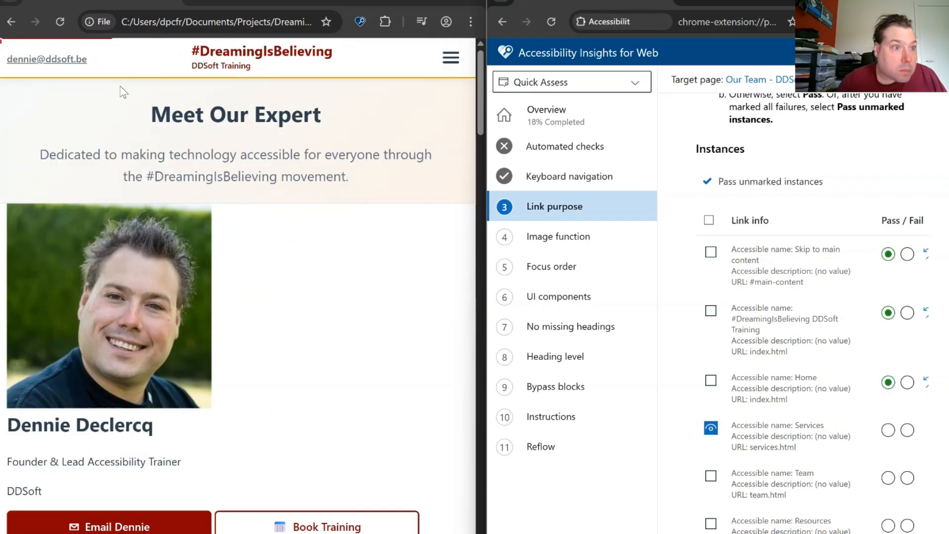
Open the page's header menu and turn on highlighting for all link instances
{"action": "left_click", "coordinate": [448, 67]}
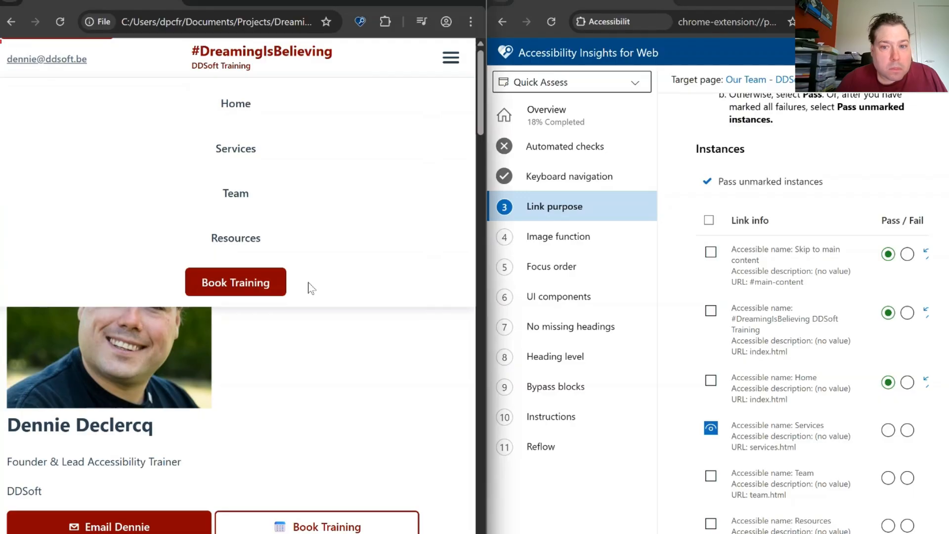
{"action": "left_click", "coordinate": [709, 220]}
{"action": "left_click", "coordinate": [709, 220]}
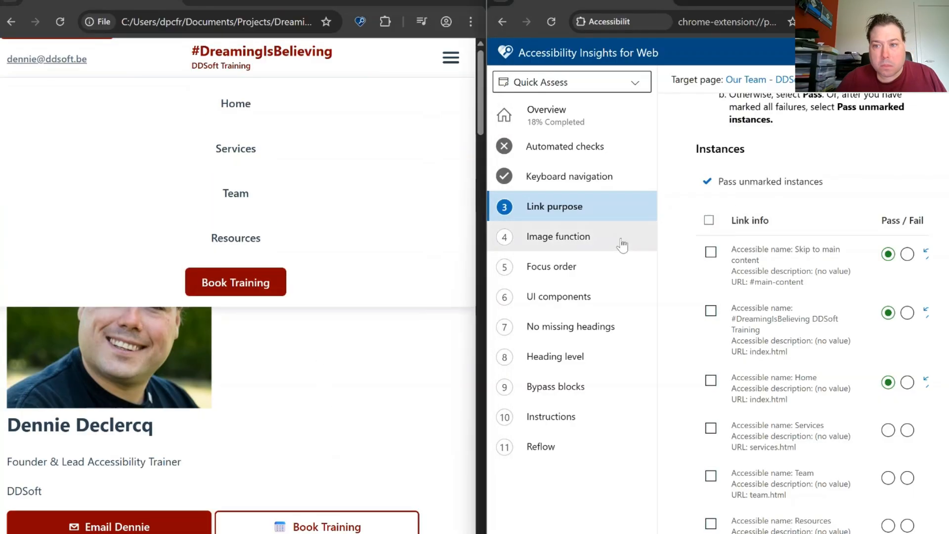
{"action": "left_click", "coordinate": [709, 220]}
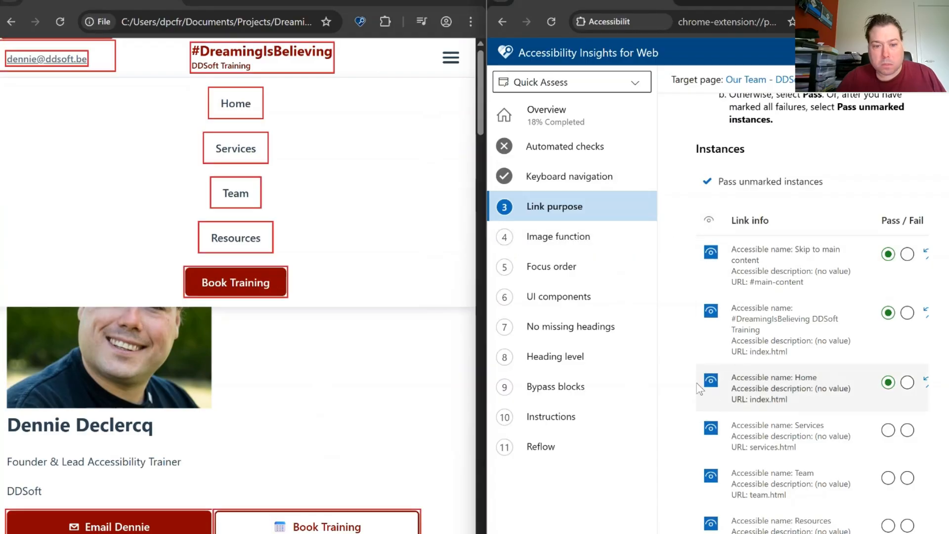
Close the page's header menu and toggle the highlights of the Home and Services link instances off and on
{"action": "left_click", "coordinate": [401, 413]}
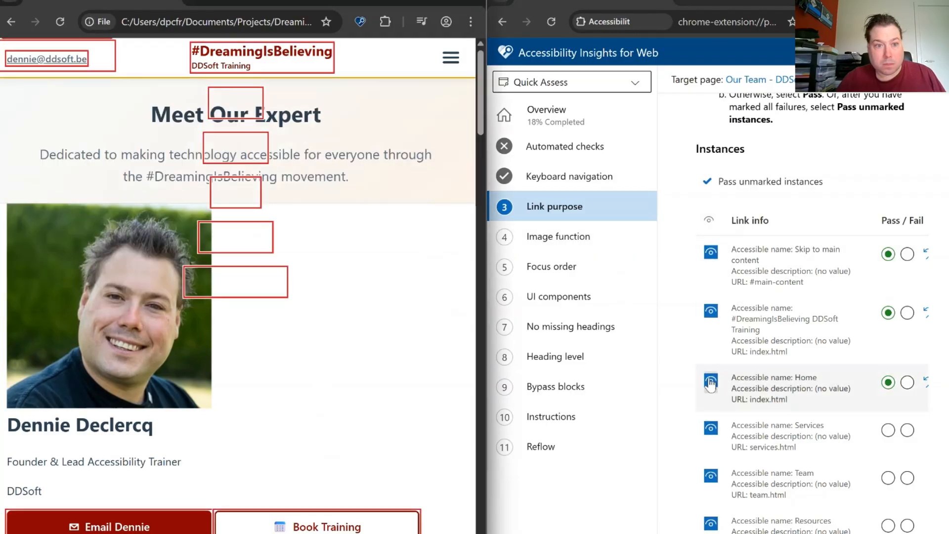
{"action": "left_click", "coordinate": [711, 381]}
{"action": "left_click", "coordinate": [710, 381]}
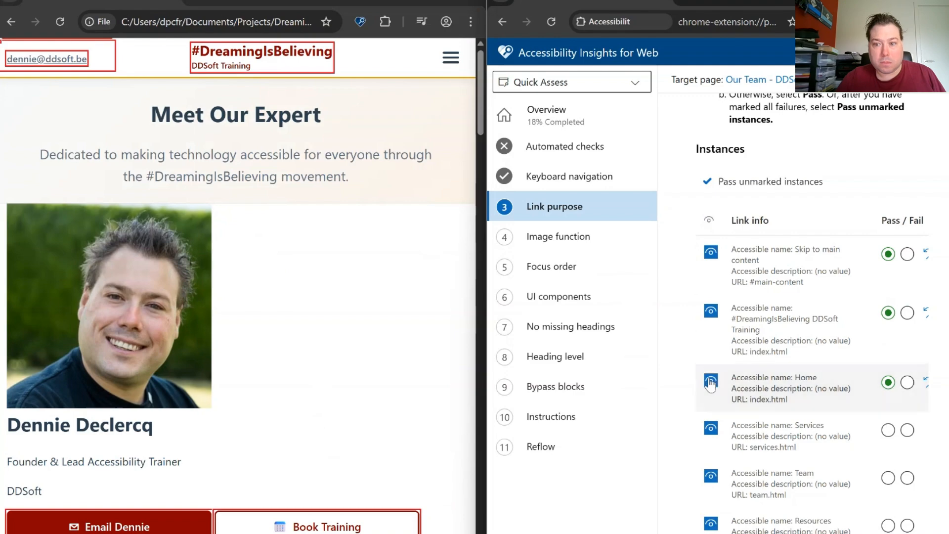
{"action": "left_click", "coordinate": [712, 431]}
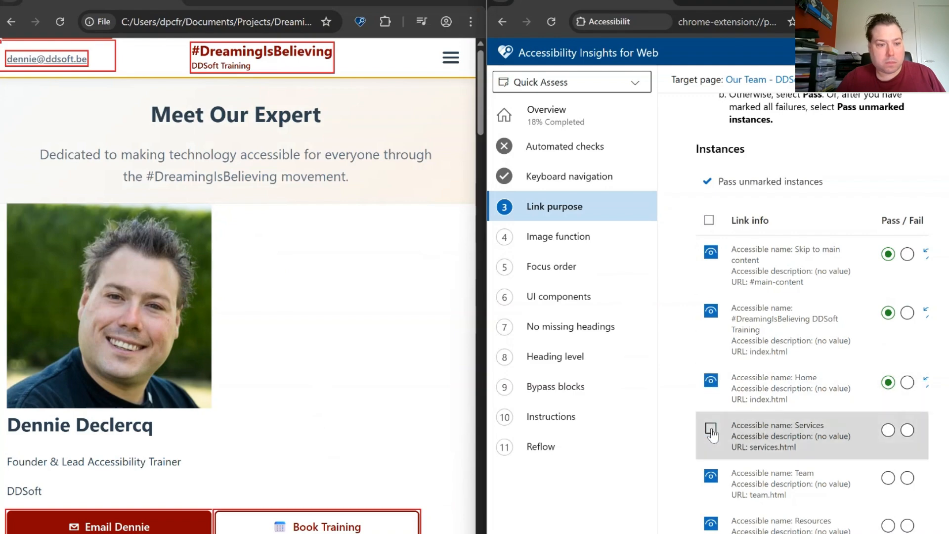
{"action": "left_click", "coordinate": [712, 431]}
Examine the highlighted links down the team page, from the training buttons to the footer's quick links
{"action": "scroll", "coordinate": [246, 368], "scroll_direction": "down", "scroll_amount": 5}
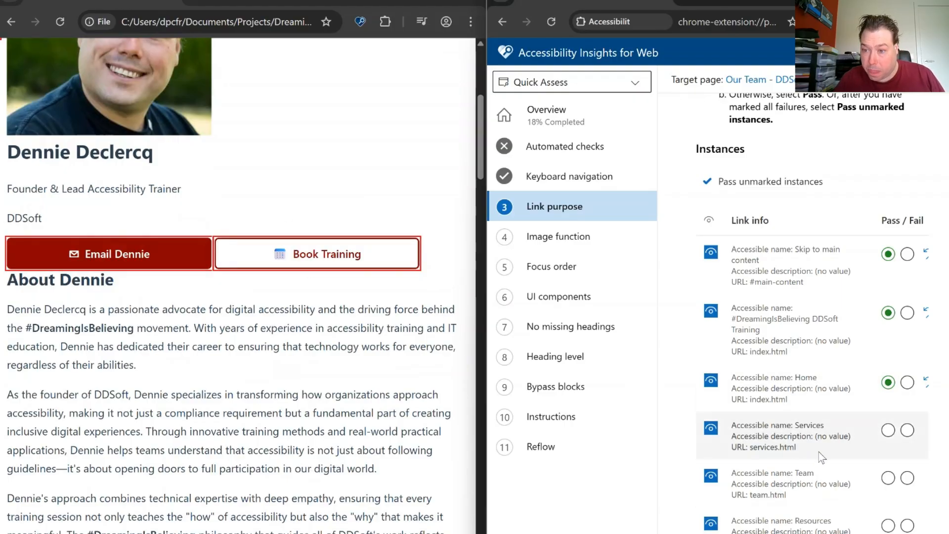
{"action": "scroll", "coordinate": [197, 315], "scroll_direction": "down", "scroll_amount": 18}
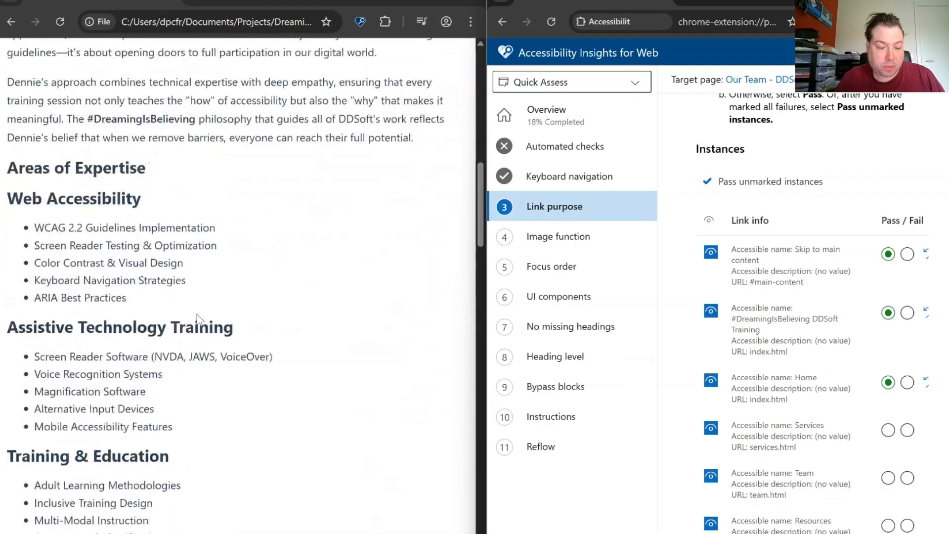
{"action": "scroll", "coordinate": [197, 315], "scroll_direction": "down", "scroll_amount": 10}
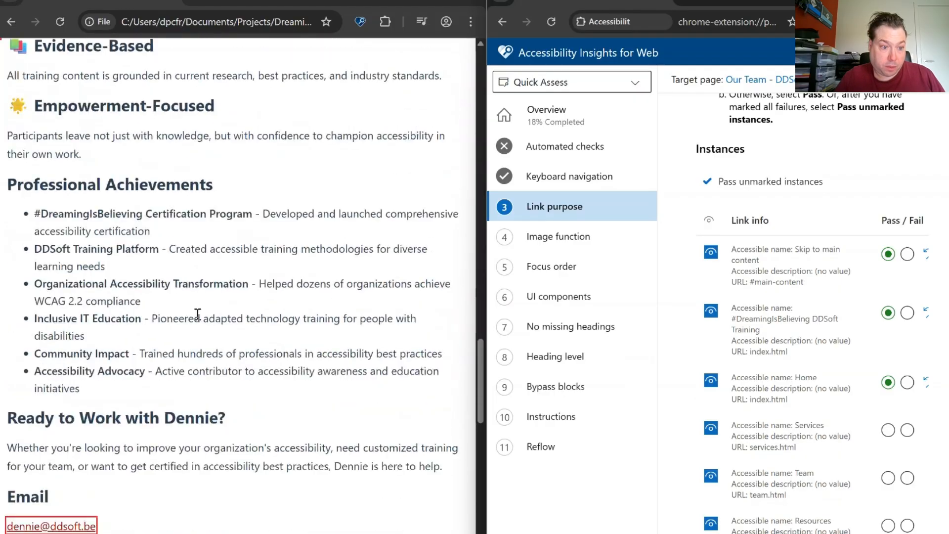
{"action": "scroll", "coordinate": [198, 315], "scroll_direction": "down", "scroll_amount": 4}
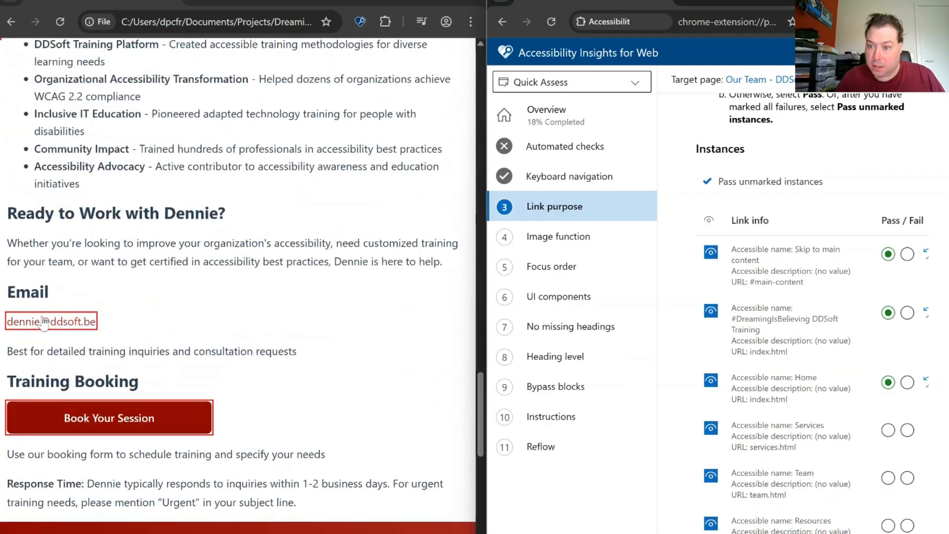
{"action": "scroll", "coordinate": [219, 383], "scroll_direction": "down", "scroll_amount": 5}
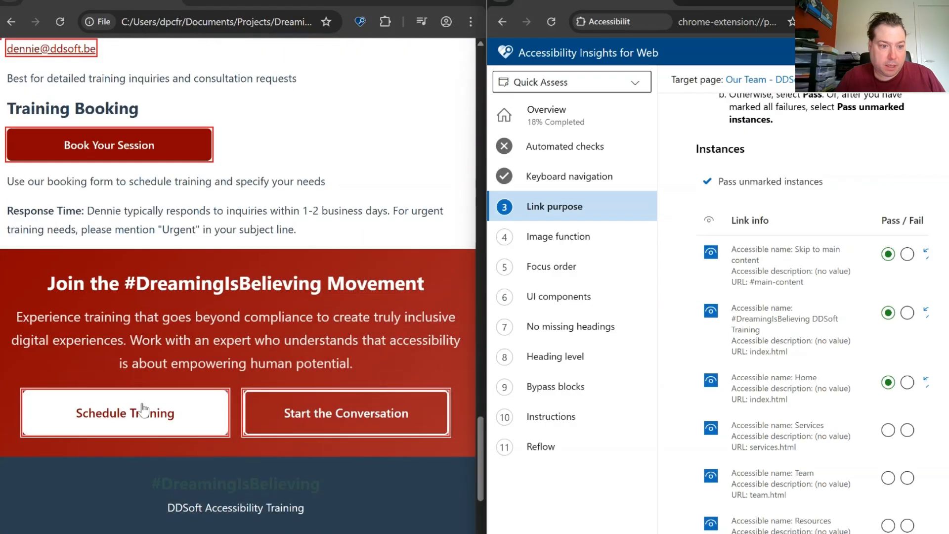
{"action": "scroll", "coordinate": [300, 396], "scroll_direction": "down", "scroll_amount": 5}
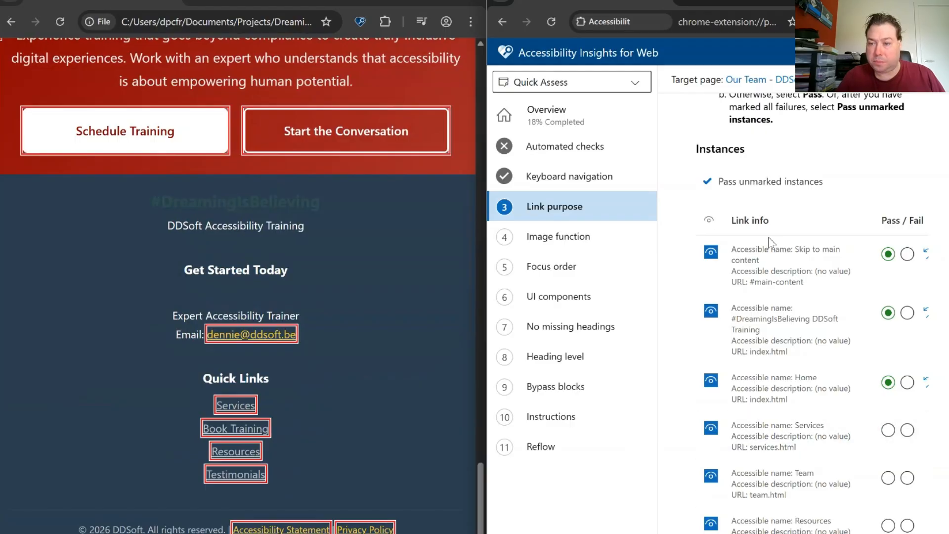
Reload the assessment and turn off highlighting for all link instances
{"action": "left_click", "coordinate": [551, 22]}
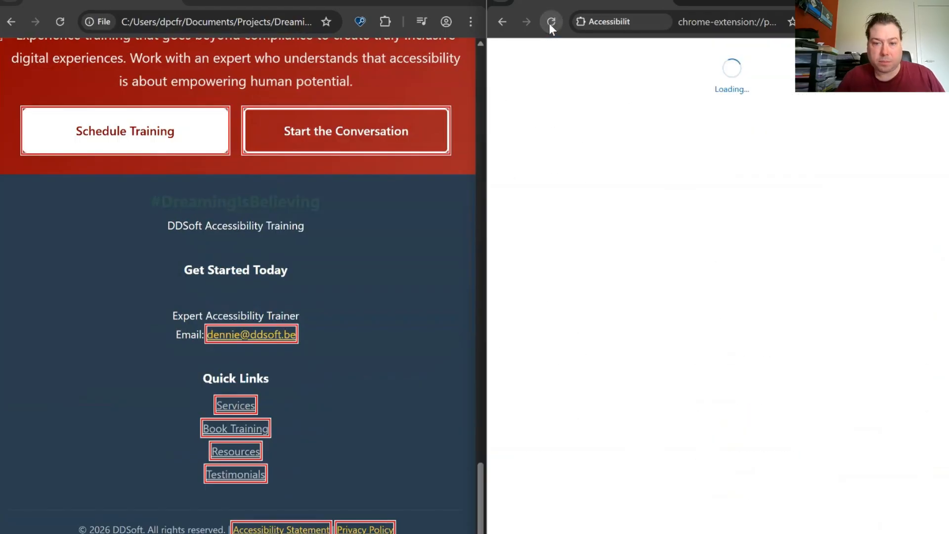
{"action": "scroll", "coordinate": [705, 341], "scroll_direction": "down", "scroll_amount": 8}
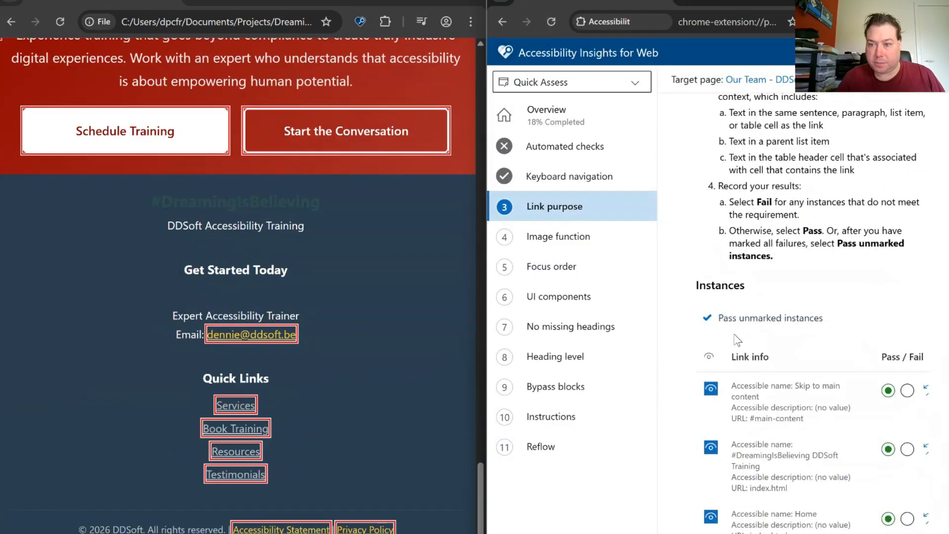
{"action": "scroll", "coordinate": [735, 362], "scroll_direction": "down", "scroll_amount": 8}
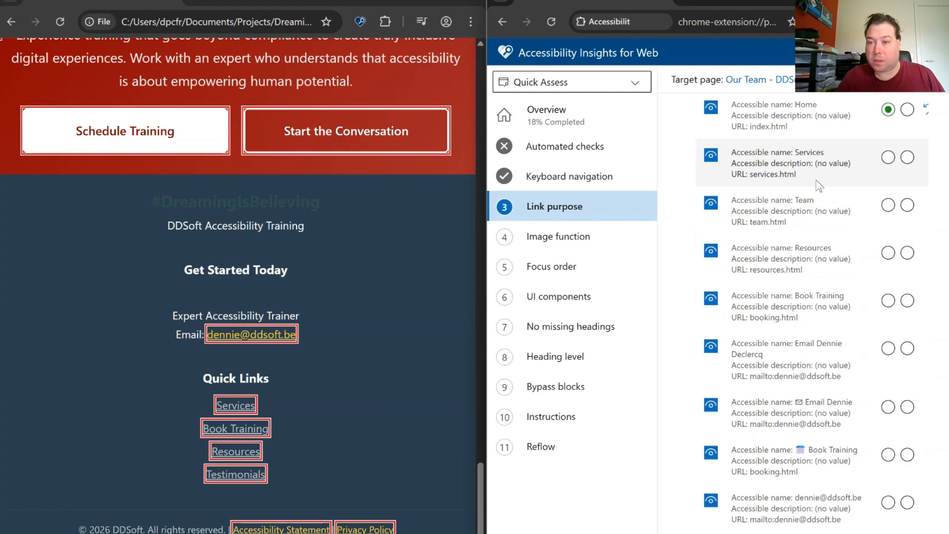
{"action": "scroll", "coordinate": [791, 178], "scroll_direction": "up", "scroll_amount": 4}
{"action": "left_click", "coordinate": [708, 154]}
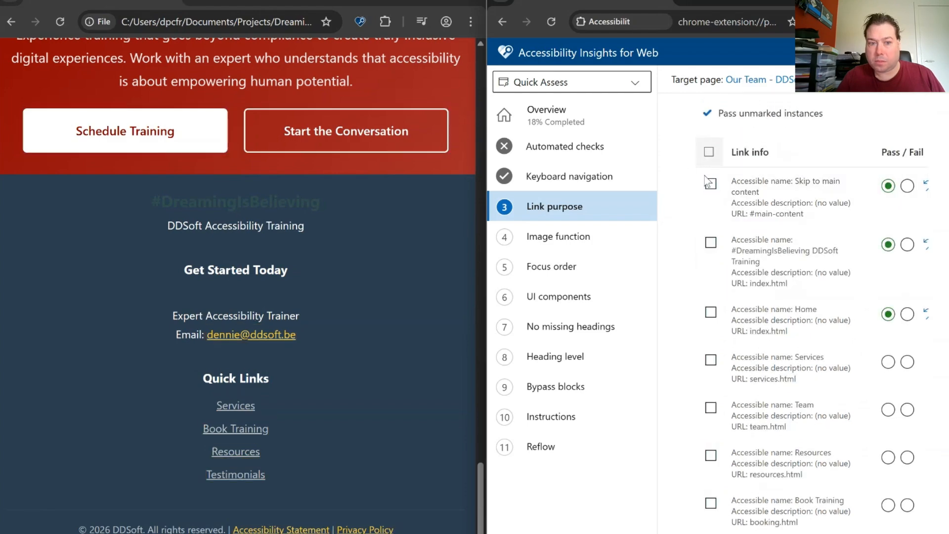
Highlight the Skip to main content and #DreamingIsBelieving DDSoft Training link instances, and toggle the Home highlight on and off
{"action": "scroll", "coordinate": [364, 363], "scroll_direction": "up", "scroll_amount": 15}
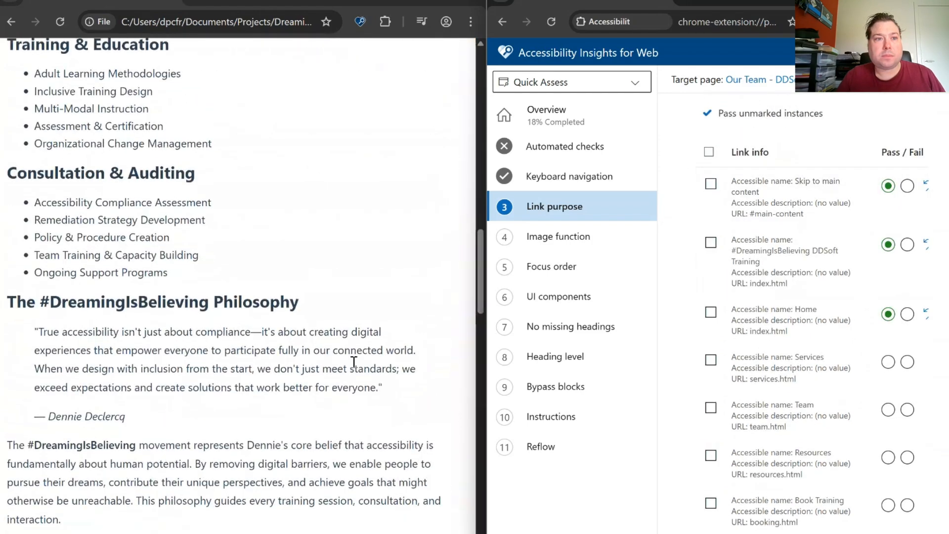
{"action": "scroll", "coordinate": [355, 359], "scroll_direction": "up", "scroll_amount": 10}
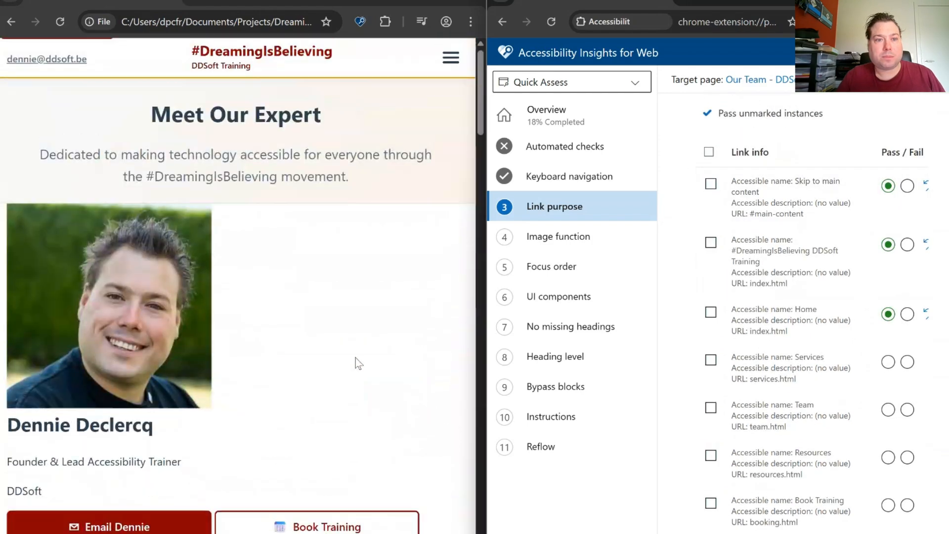
{"action": "left_click", "coordinate": [711, 184]}
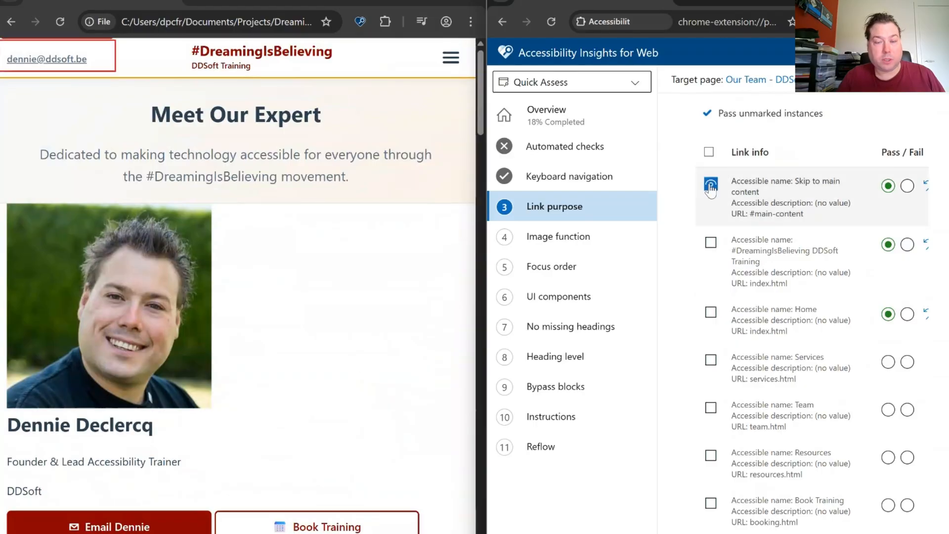
{"action": "left_click", "coordinate": [710, 244]}
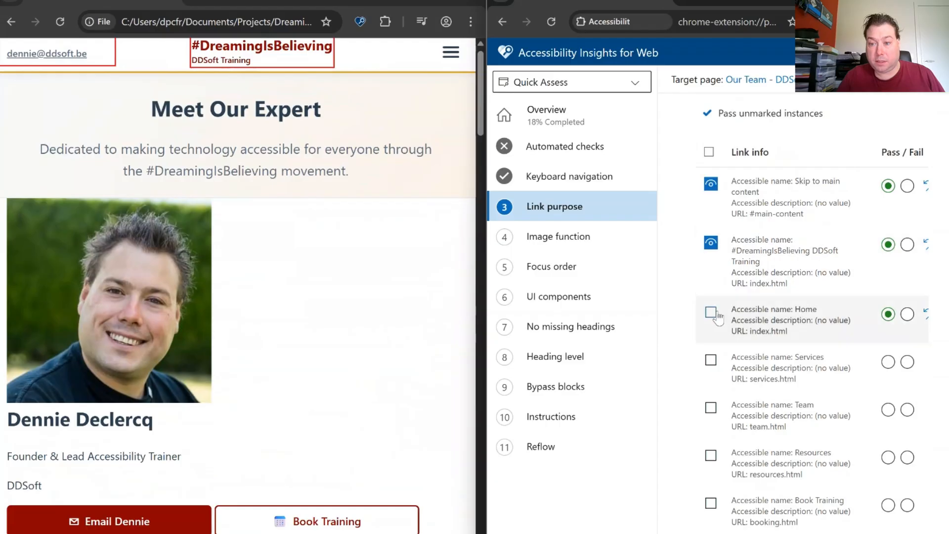
{"action": "left_click", "coordinate": [712, 314]}
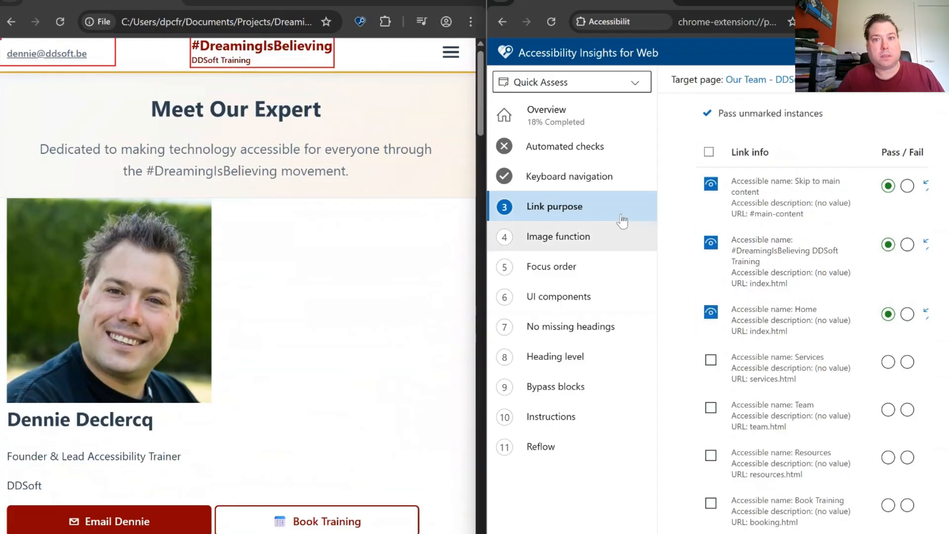
{"action": "left_click", "coordinate": [710, 312]}
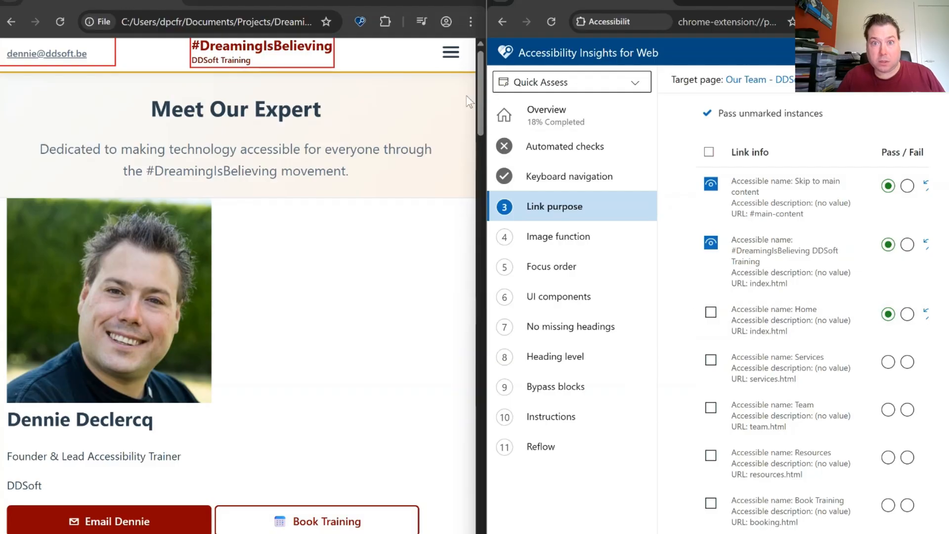
Open the page's header menu and highlight the Home, Services and Team link instances
{"action": "left_click", "coordinate": [456, 61]}
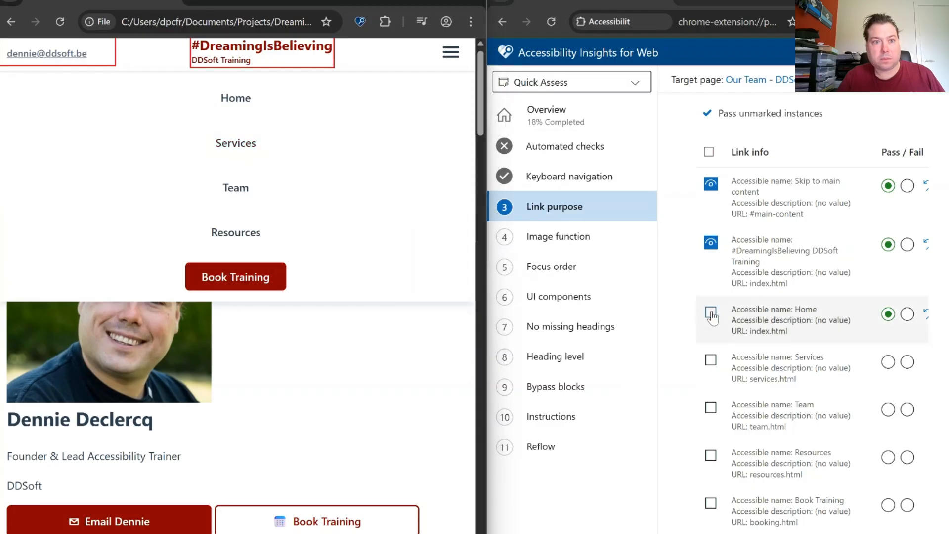
{"action": "left_click", "coordinate": [710, 312]}
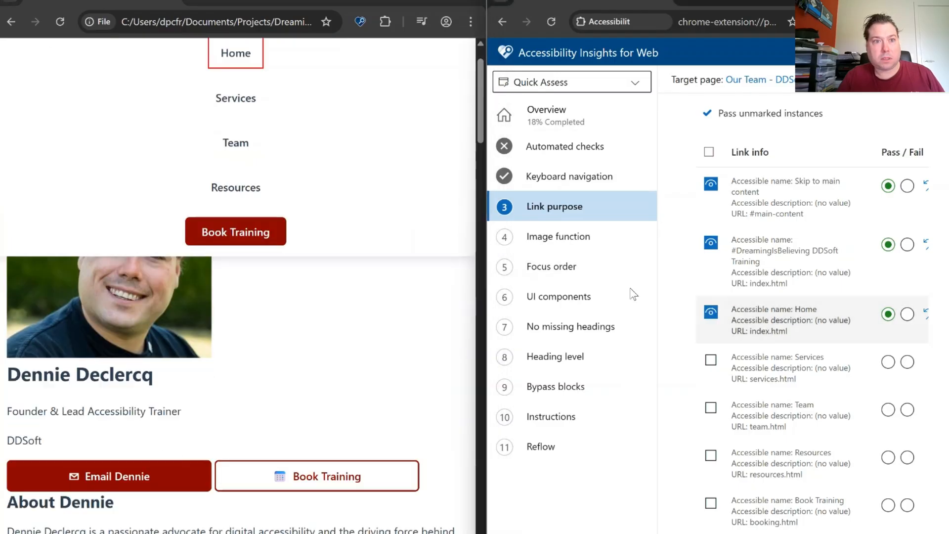
{"action": "left_click", "coordinate": [710, 361]}
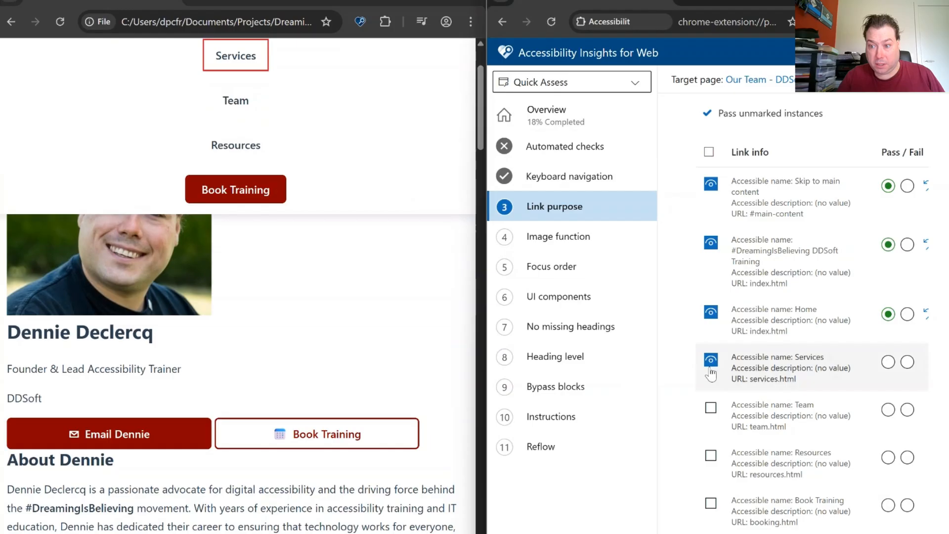
{"action": "left_click", "coordinate": [711, 409]}
Follow the Team menu link, then restore the highlights with the header menu open by reopening Link purpose from Keyboard navigation
{"action": "left_click", "coordinate": [233, 65]}
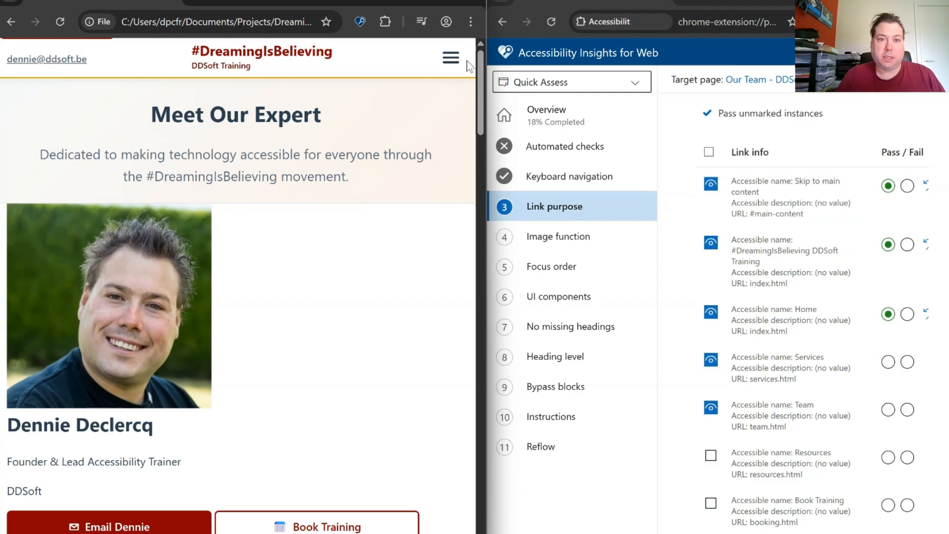
{"action": "left_click", "coordinate": [452, 60]}
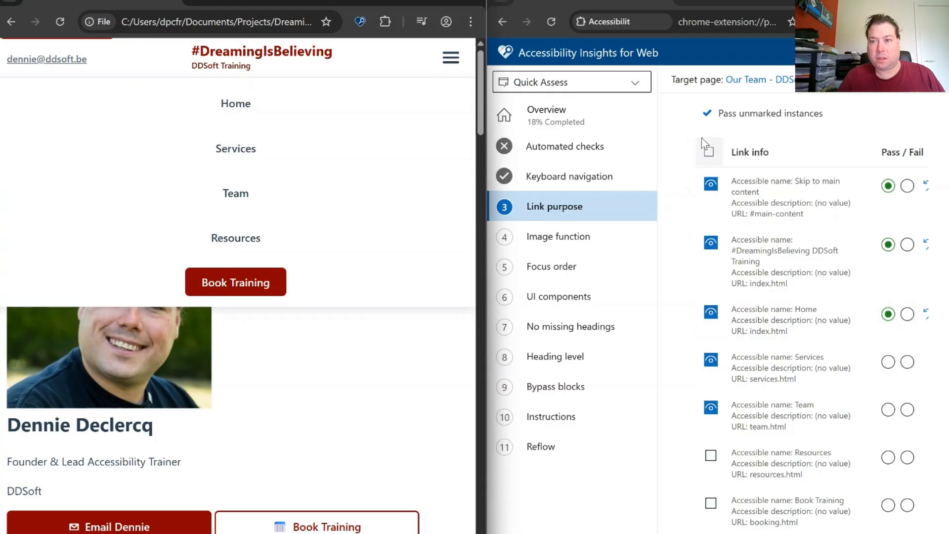
{"action": "left_click", "coordinate": [599, 177]}
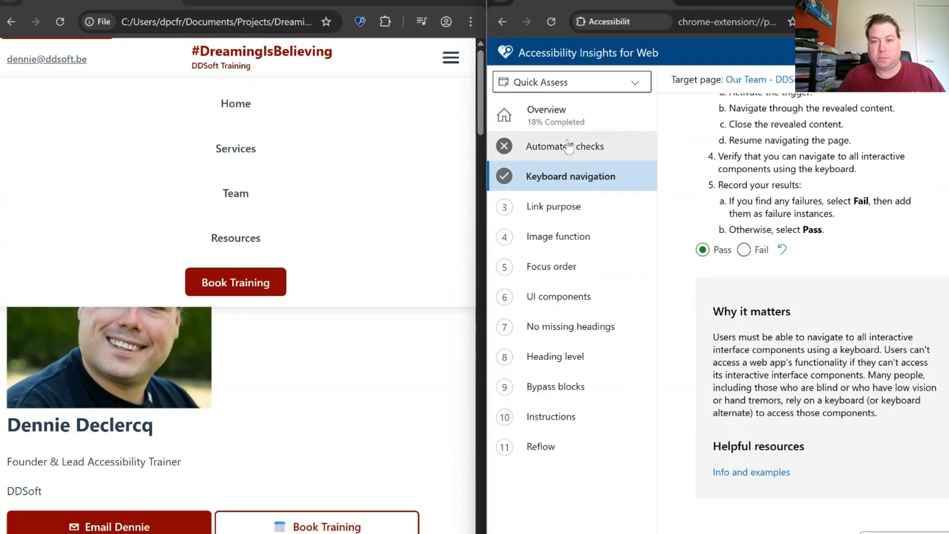
{"action": "left_click", "coordinate": [581, 222]}
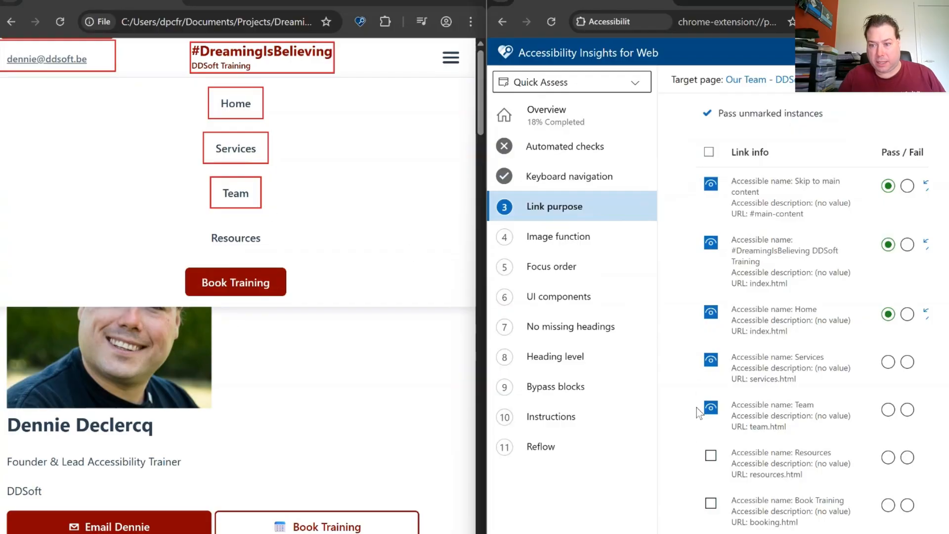
Highlight the Resources link instance and follow that link to check its destination, returning to the team page
{"action": "left_click", "coordinate": [711, 456]}
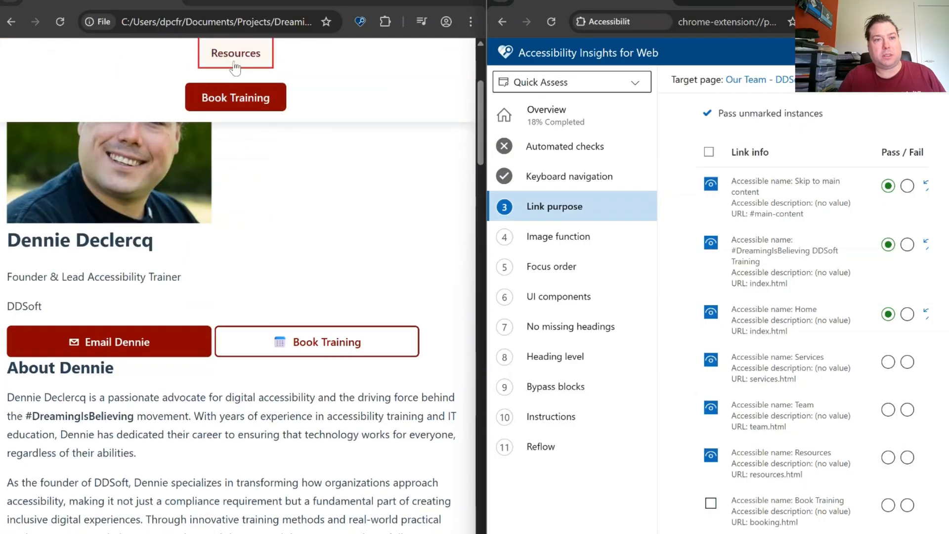
{"action": "left_click", "coordinate": [235, 68]}
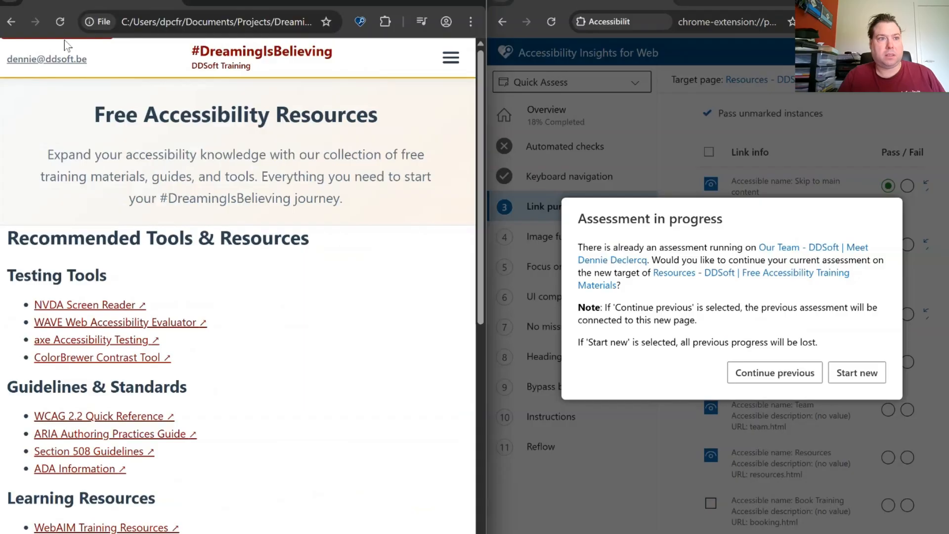
{"action": "left_click", "coordinate": [11, 22]}
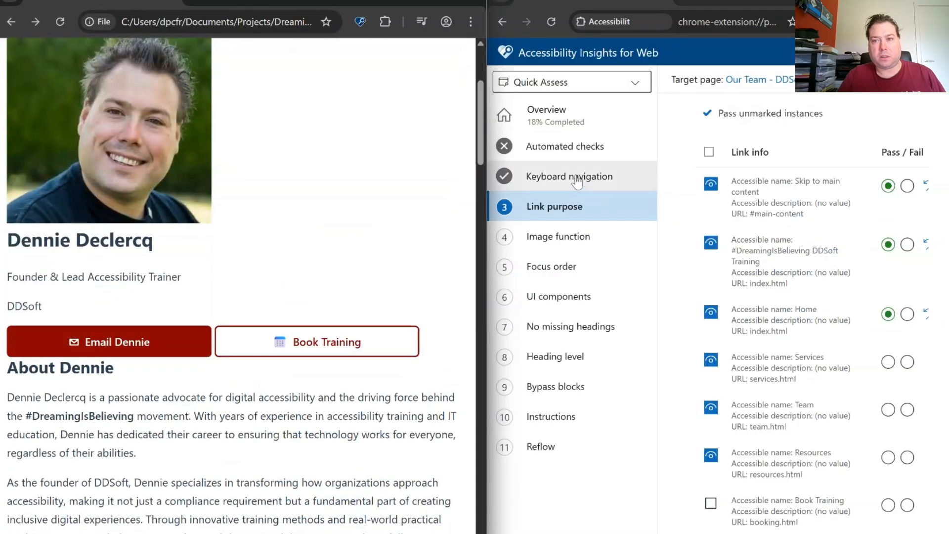
Reopen Link purpose from Keyboard navigation and turn off highlighting for all link instances
{"action": "left_click", "coordinate": [577, 178]}
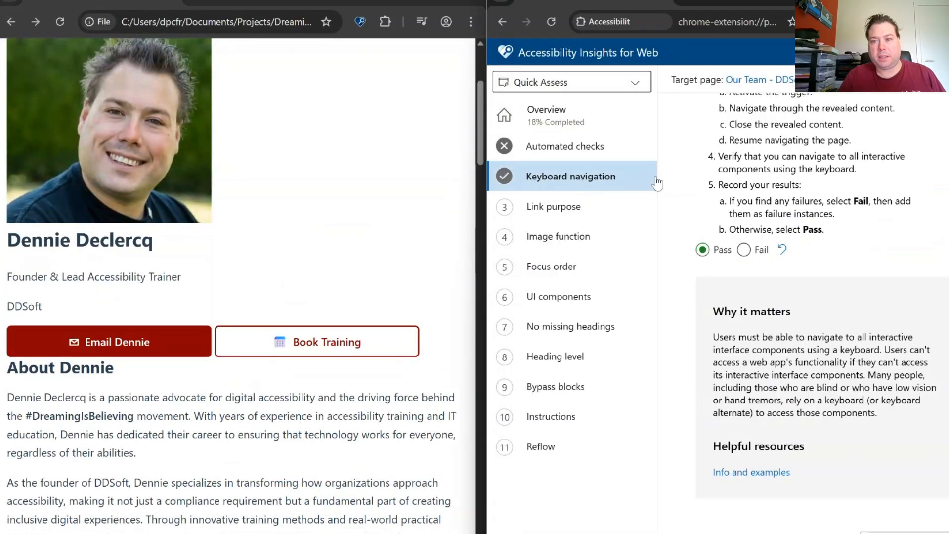
{"action": "left_click", "coordinate": [566, 214]}
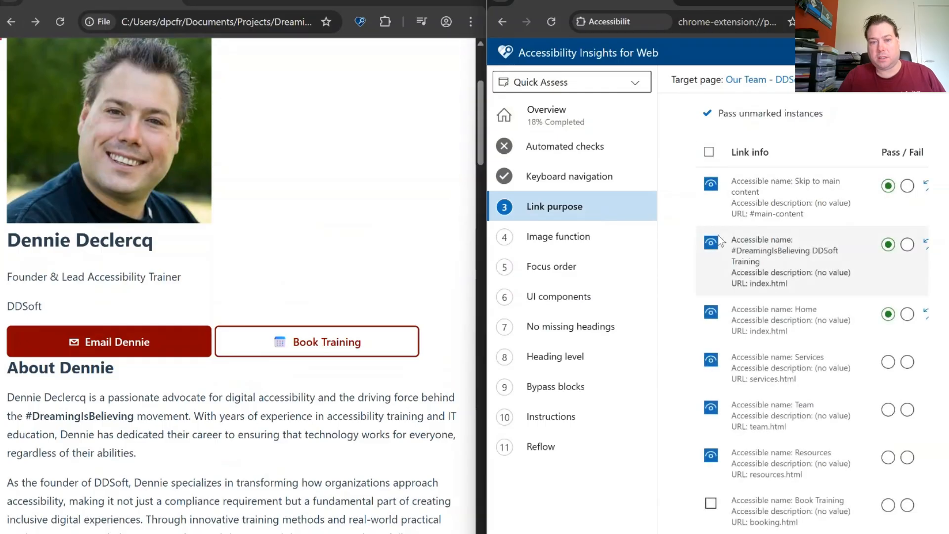
{"action": "scroll", "coordinate": [721, 241], "scroll_direction": "down", "scroll_amount": 3}
{"action": "scroll", "coordinate": [710, 237], "scroll_direction": "up", "scroll_amount": 3}
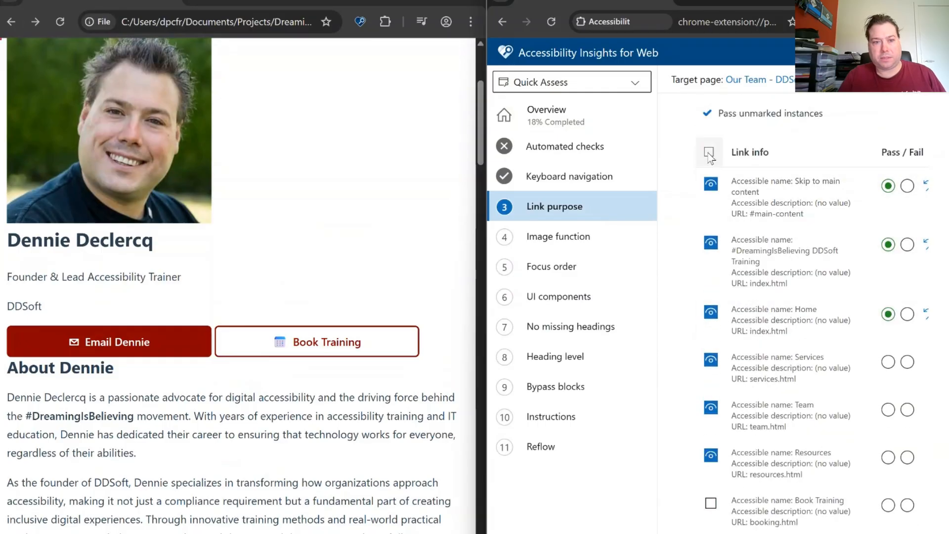
{"action": "left_click", "coordinate": [710, 153]}
{"action": "left_click", "coordinate": [710, 153]}
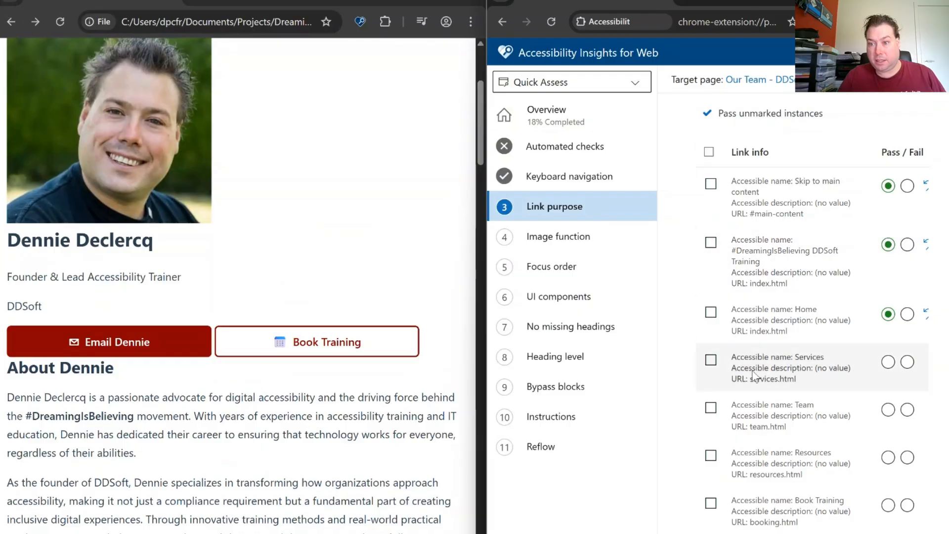
Open the team page's header menu and mark the Services and Team link instances as Pass
{"action": "scroll", "coordinate": [289, 210], "scroll_direction": "up", "scroll_amount": 3}
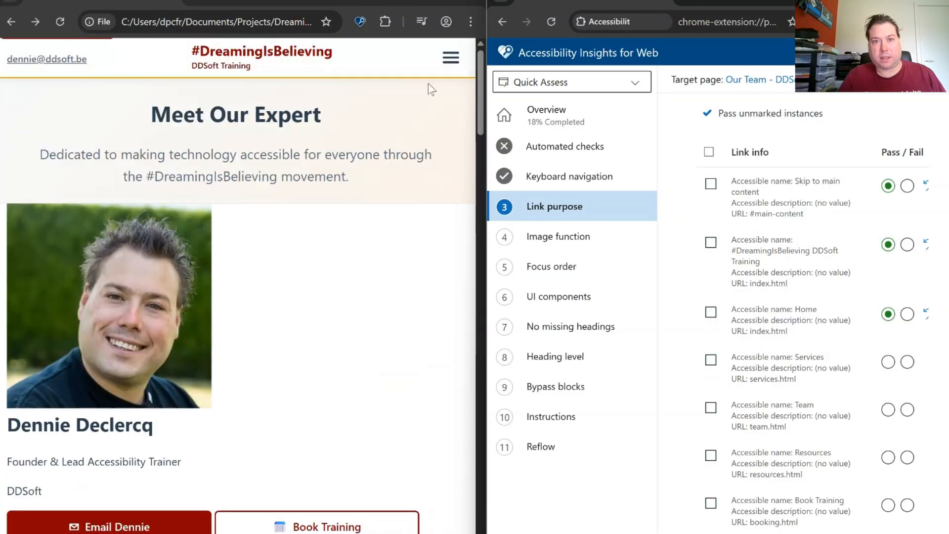
{"action": "left_click", "coordinate": [451, 58]}
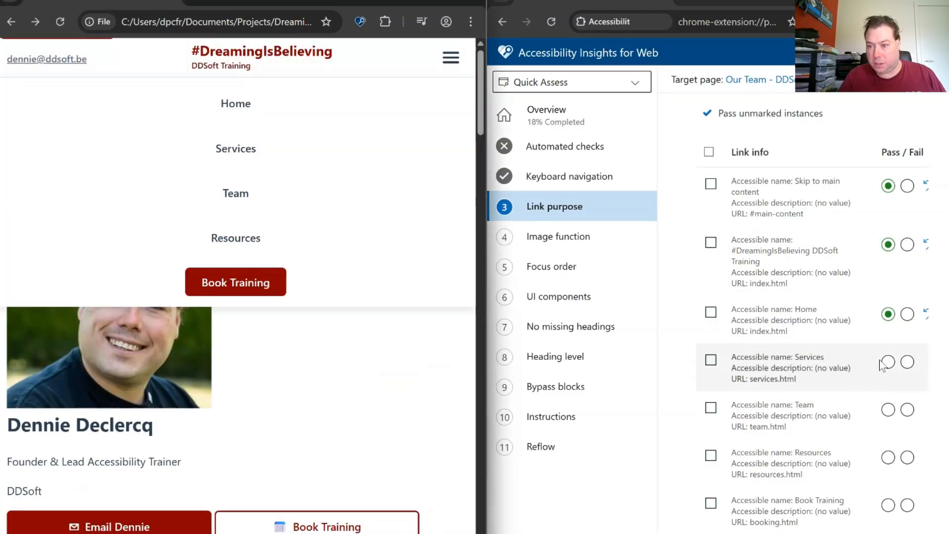
{"action": "left_click", "coordinate": [886, 363]}
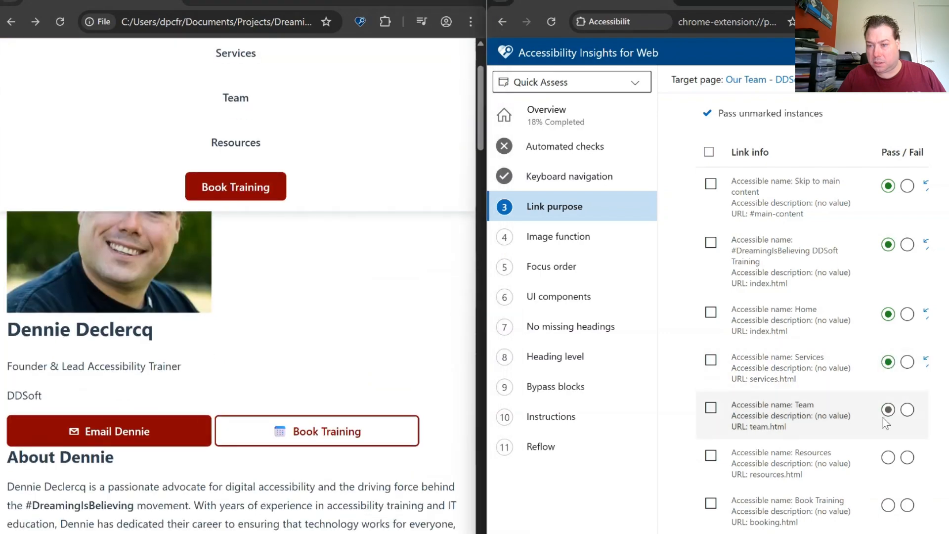
{"action": "left_click", "coordinate": [886, 413]}
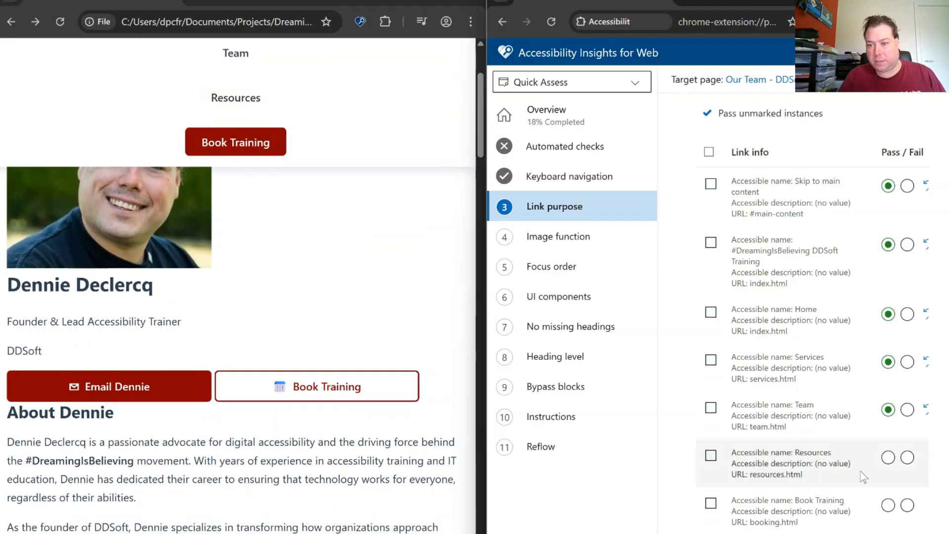
Highlight the Resources link instance and follow its menu link to check the destination, returning to the team page
{"action": "left_click", "coordinate": [711, 456]}
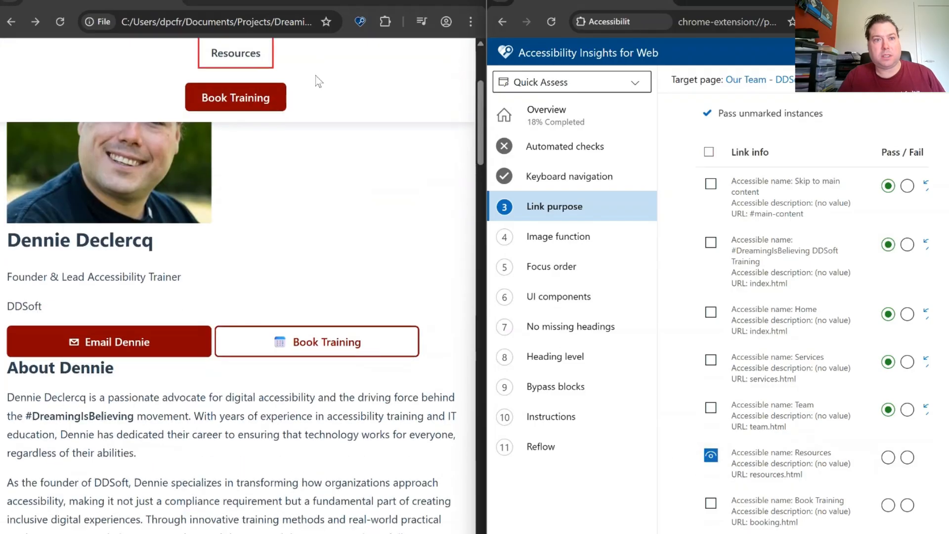
{"action": "left_click", "coordinate": [236, 60]}
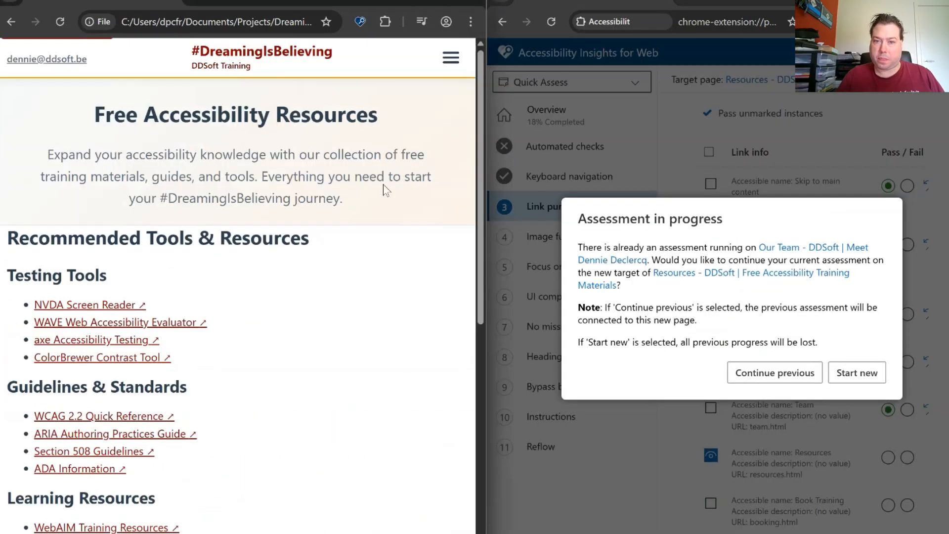
{"action": "left_click", "coordinate": [11, 22]}
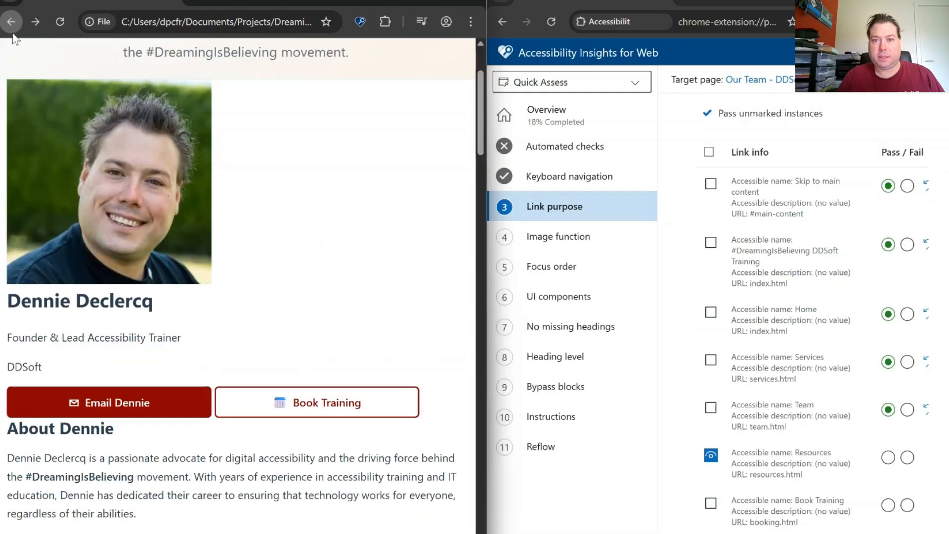
Reopen Link purpose from Keyboard navigation, turn off all link highlights and mark the Resources instance as Pass
{"action": "left_click", "coordinate": [568, 179]}
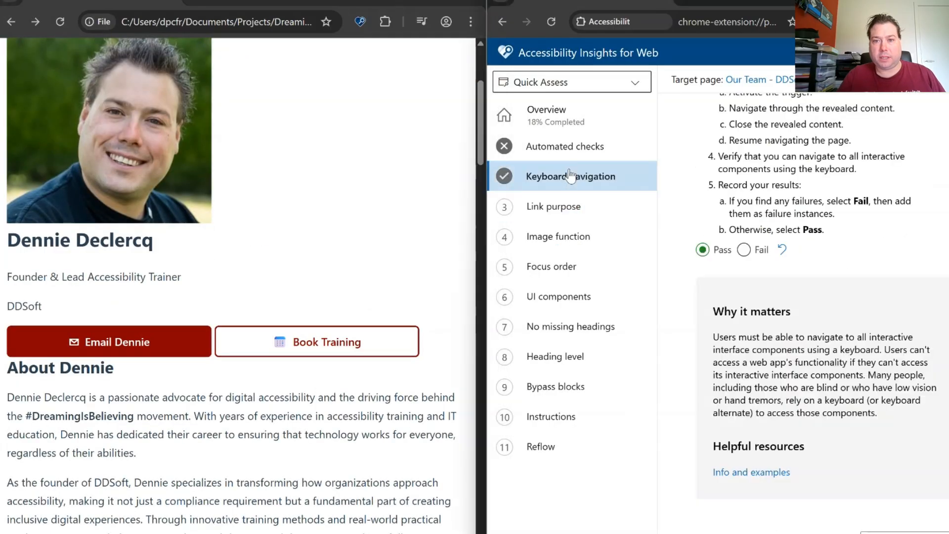
{"action": "left_click", "coordinate": [565, 208]}
{"action": "left_click", "coordinate": [711, 153]}
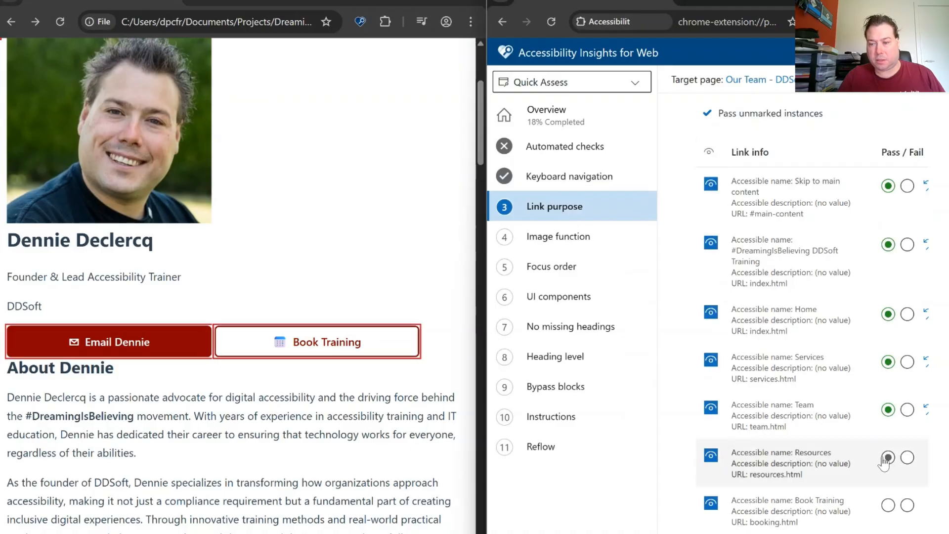
{"action": "left_click", "coordinate": [709, 152]}
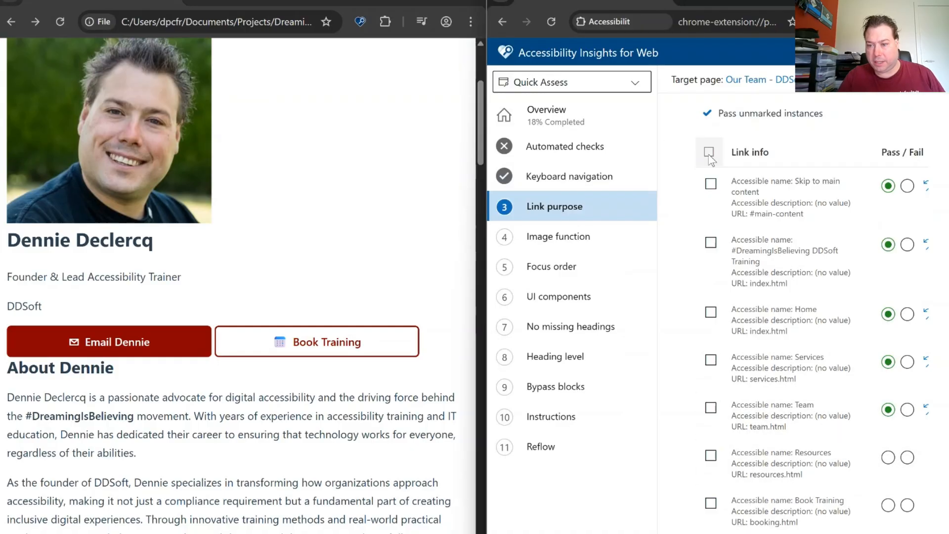
{"action": "left_click", "coordinate": [887, 458]}
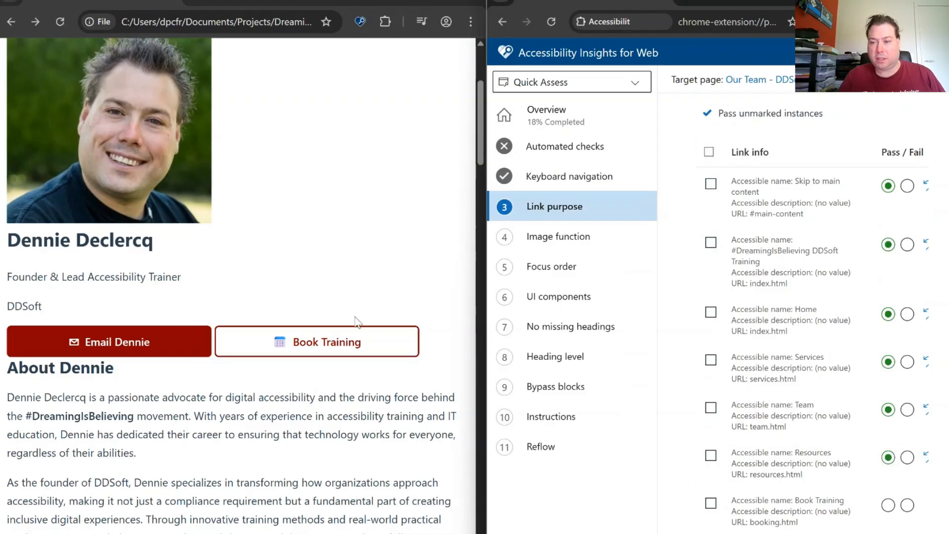
Locate the Book Training link in the page's open header menu using its instance highlight, leaving all highlights off
{"action": "left_click", "coordinate": [712, 505]}
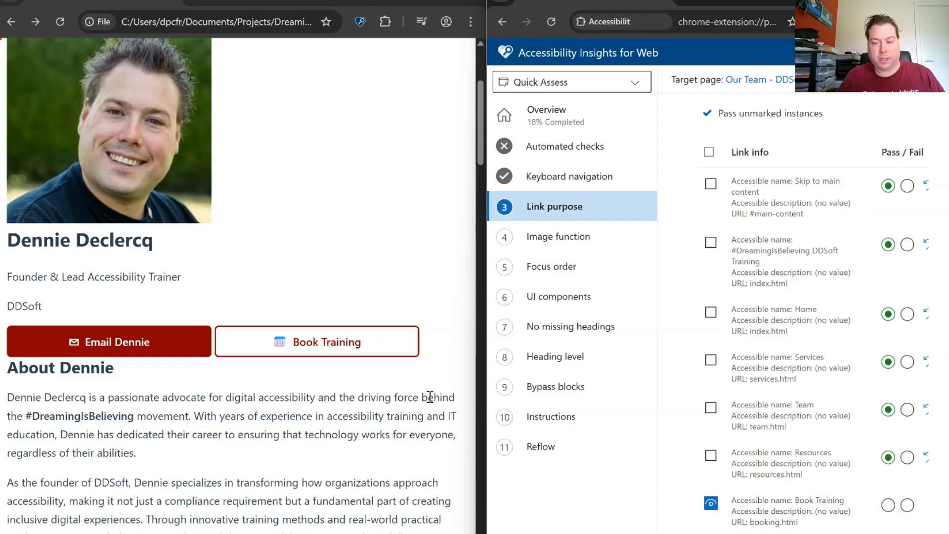
{"action": "scroll", "coordinate": [322, 250], "scroll_direction": "up", "scroll_amount": 4}
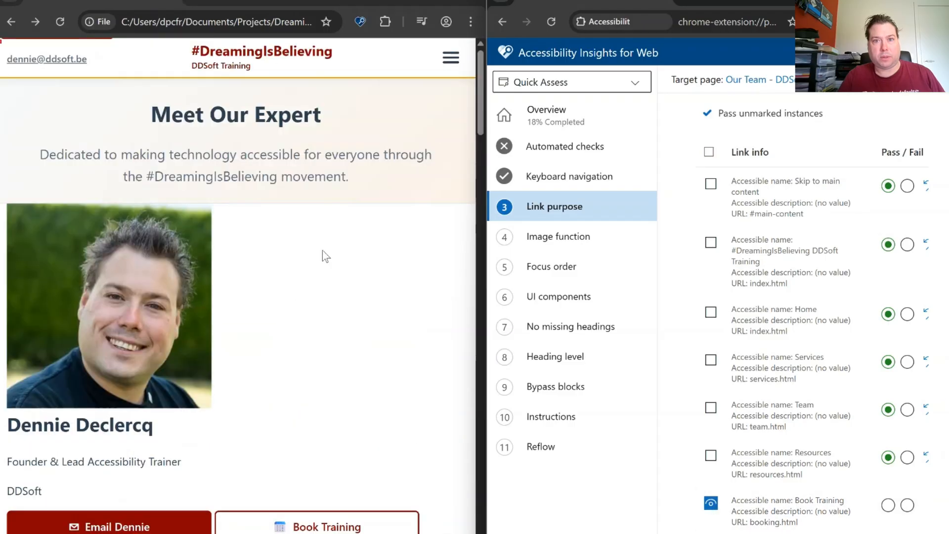
{"action": "left_click", "coordinate": [451, 58]}
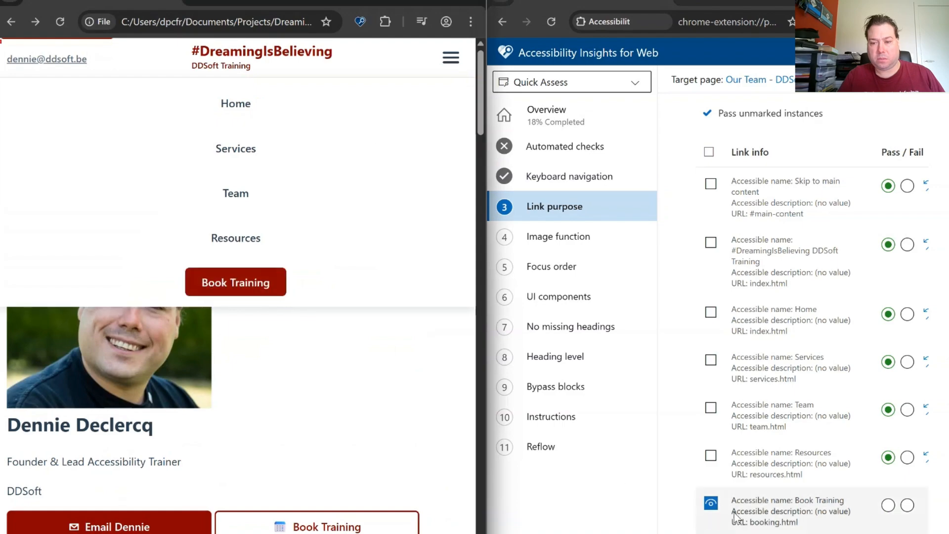
{"action": "left_click", "coordinate": [711, 504]}
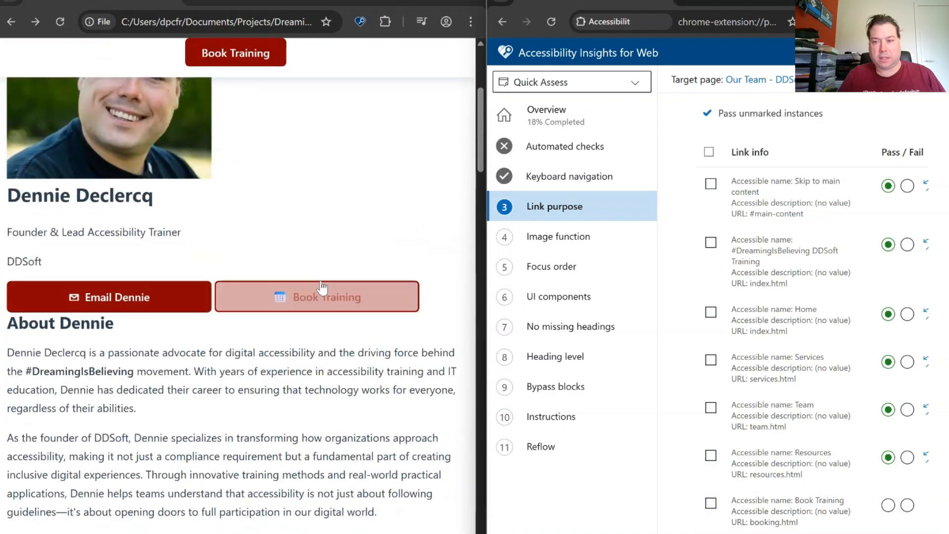
{"action": "left_click", "coordinate": [710, 152]}
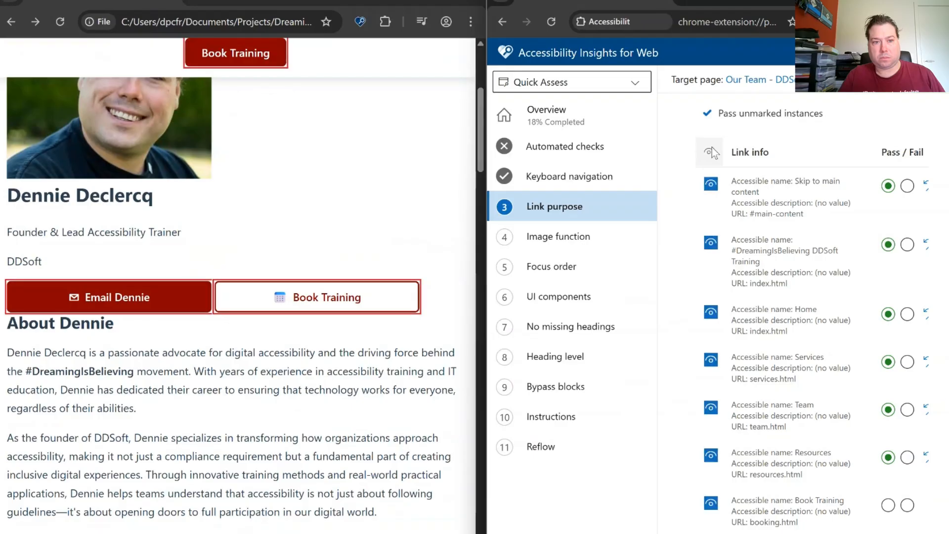
{"action": "left_click", "coordinate": [711, 152]}
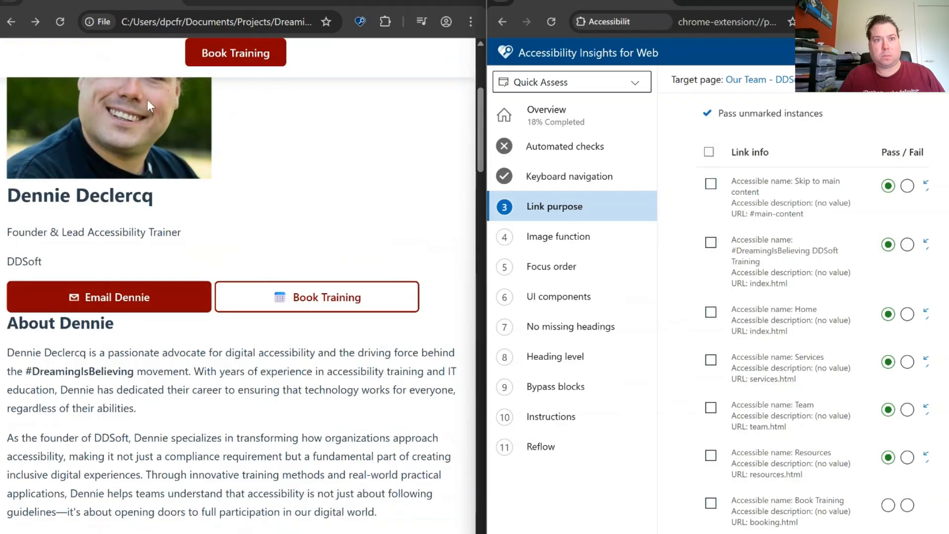
{"action": "scroll", "coordinate": [234, 84], "scroll_direction": "up", "scroll_amount": 2}
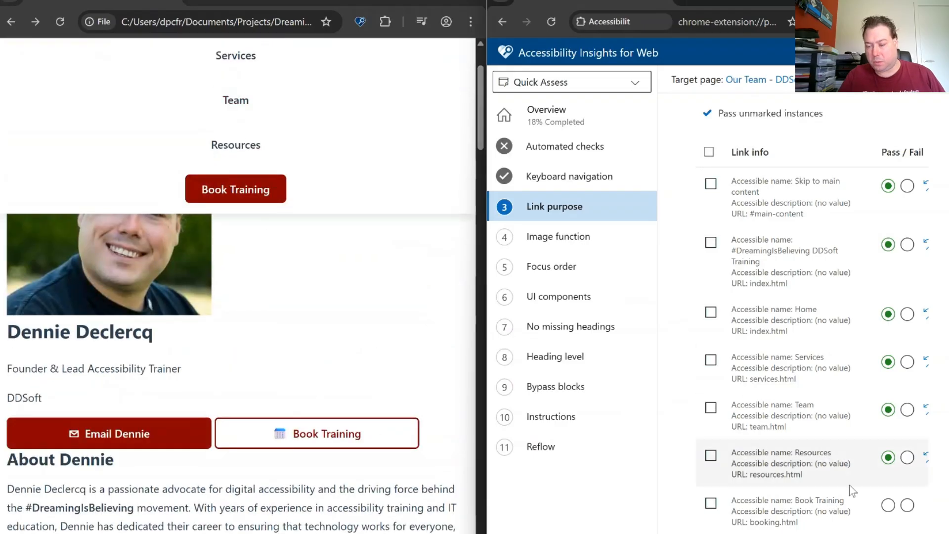
Mark the menu's Book Training instance as Pass and follow that link to check its destination, returning to the team page
{"action": "left_click", "coordinate": [889, 505]}
{"action": "scroll", "coordinate": [841, 445], "scroll_direction": "down", "scroll_amount": 1}
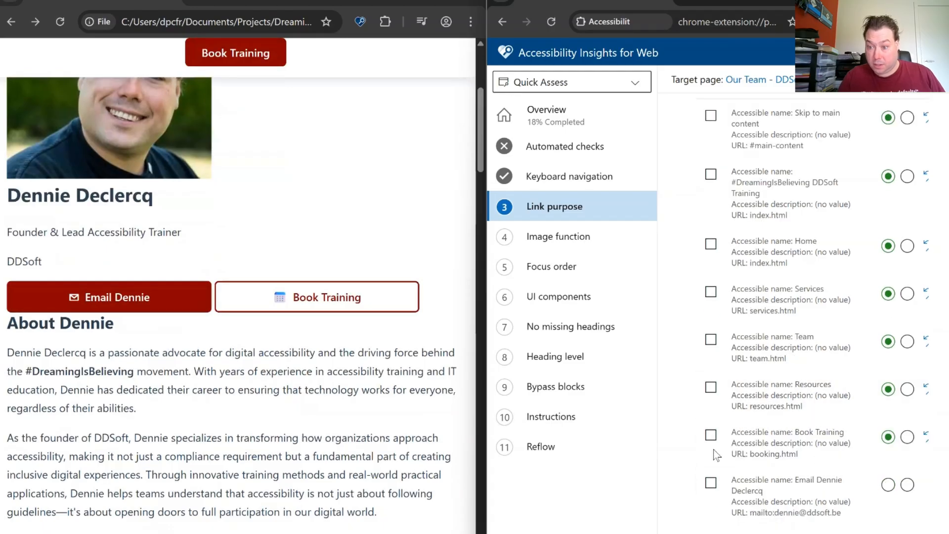
{"action": "left_click", "coordinate": [229, 69]}
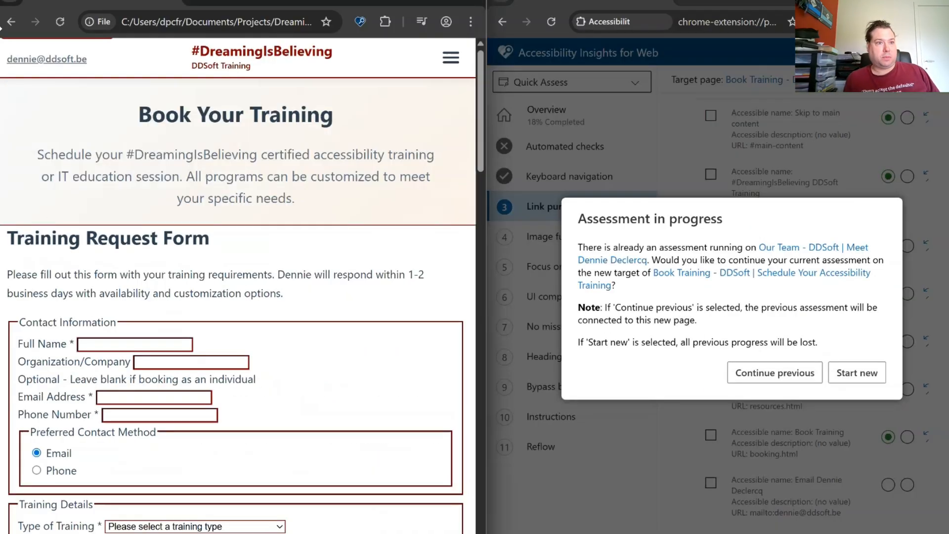
{"action": "left_click", "coordinate": [17, 25]}
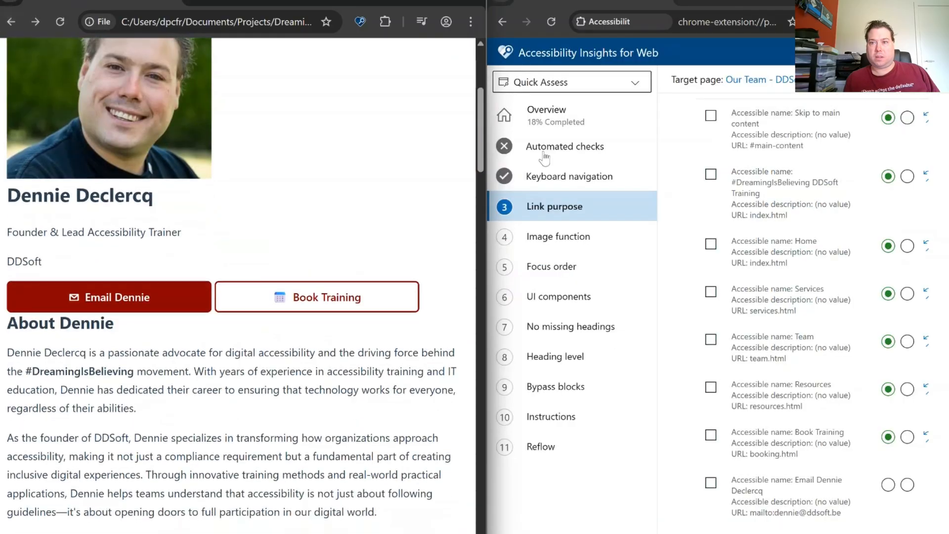
Reopen Link purpose from Keyboard navigation and highlight all link instances
{"action": "left_click", "coordinate": [567, 177]}
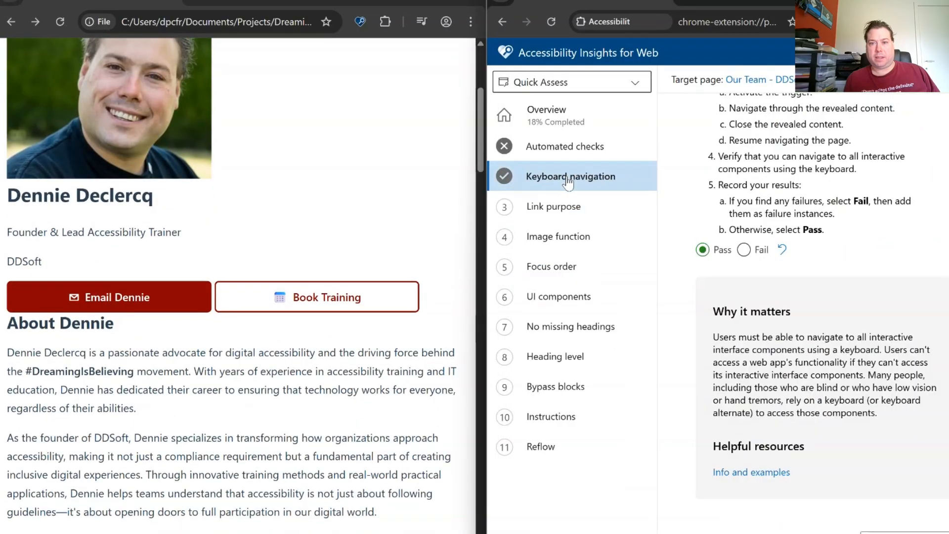
{"action": "left_click", "coordinate": [566, 206]}
{"action": "scroll", "coordinate": [710, 266], "scroll_direction": "up", "scroll_amount": 4}
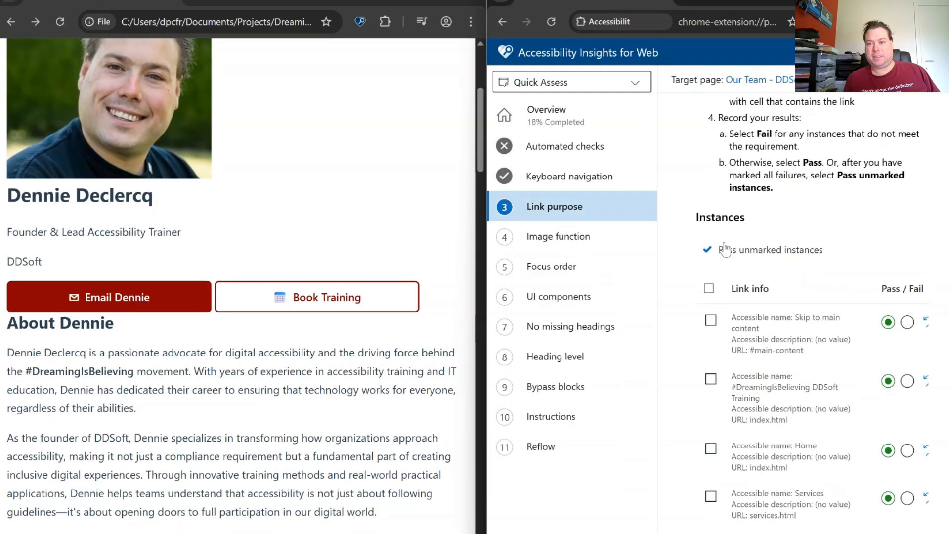
{"action": "left_click", "coordinate": [709, 289]}
{"action": "scroll", "coordinate": [790, 435], "scroll_direction": "down", "scroll_amount": 7}
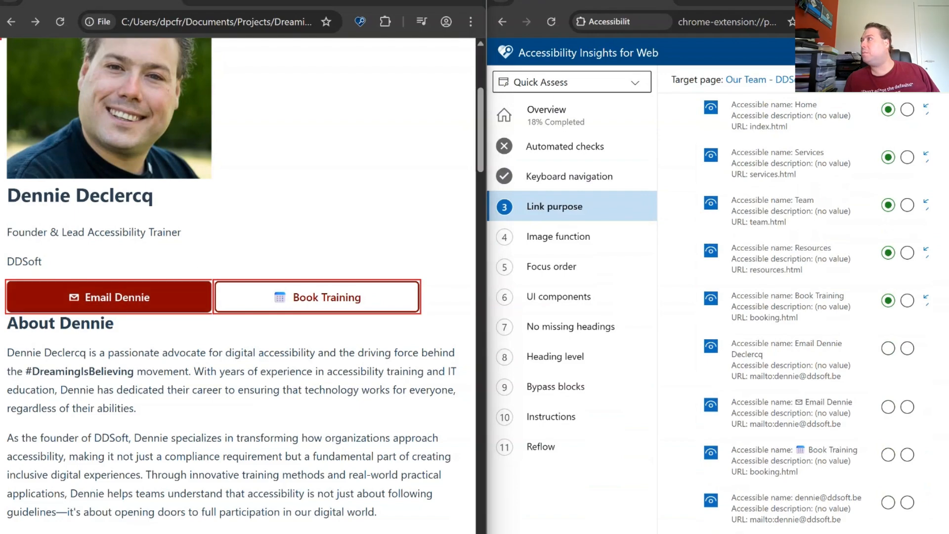
Close the new email message window and mark the first mailto link instance as Pass
{"action": "left_click_drag", "start_coordinate": [948, 126], "coordinate": [319, 179]}
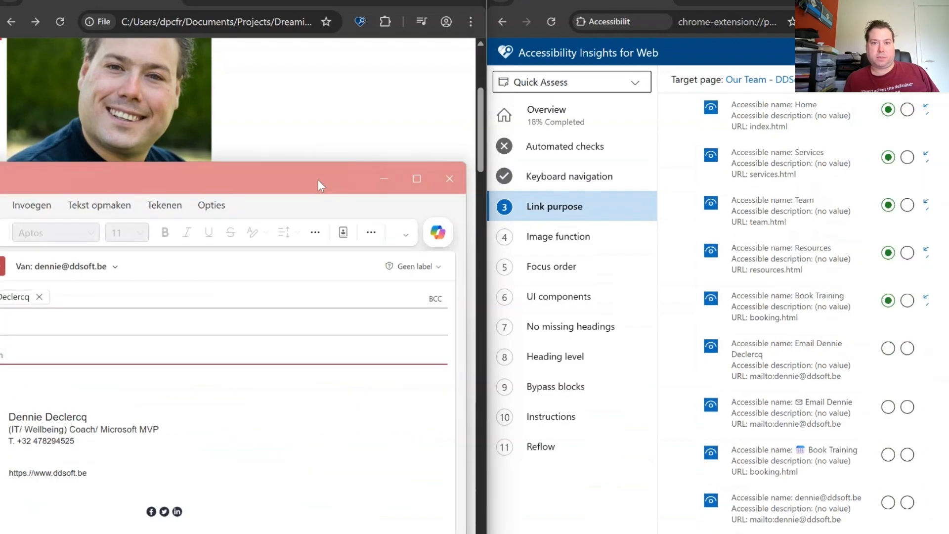
{"action": "left_click", "coordinate": [447, 187]}
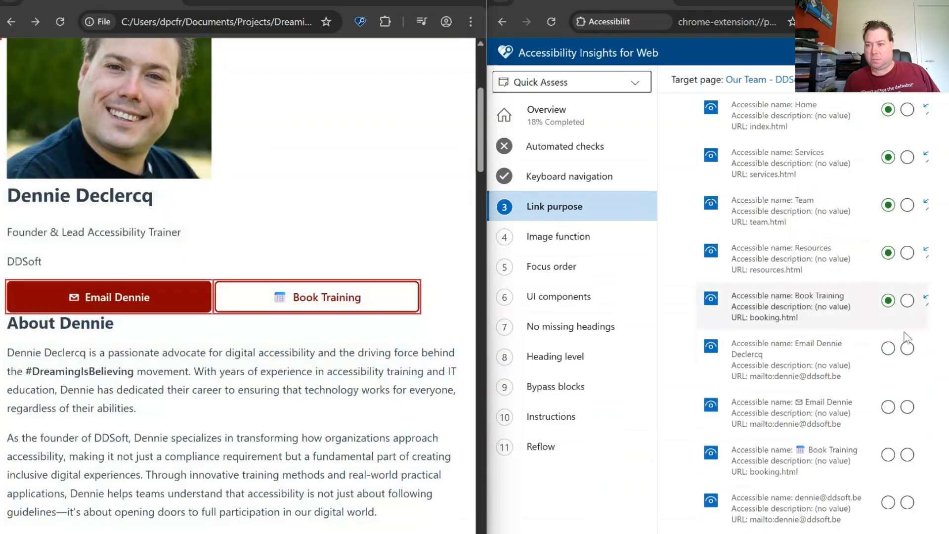
{"action": "left_click", "coordinate": [888, 349]}
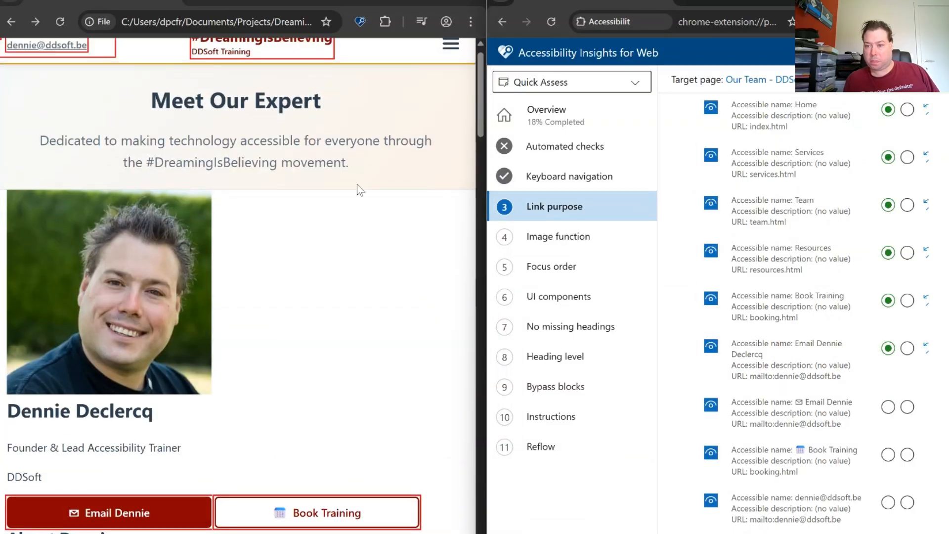
Mark the second mailto link instance, the one with the envelope icon, as Pass and close its email message window
{"action": "left_click", "coordinate": [888, 407]}
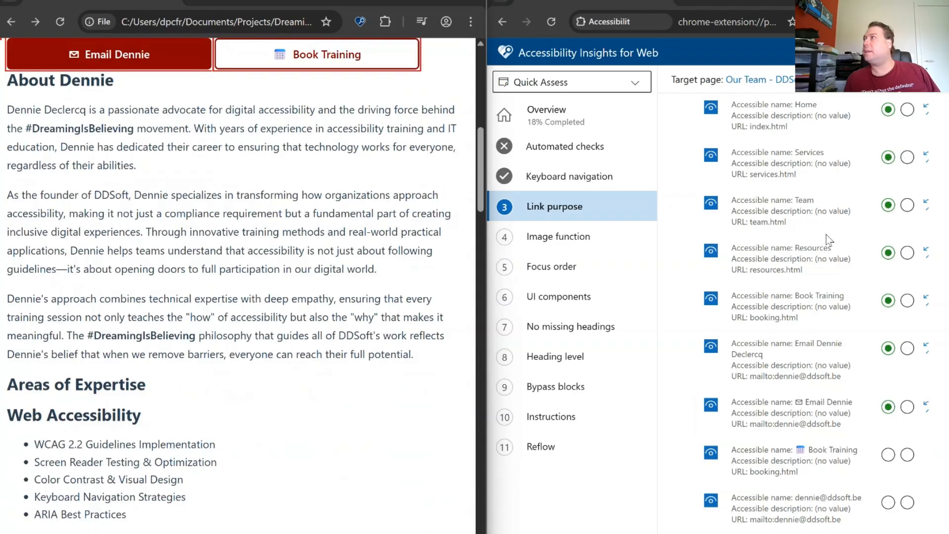
{"action": "left_click_drag", "start_coordinate": [948, 10], "coordinate": [101, 215]}
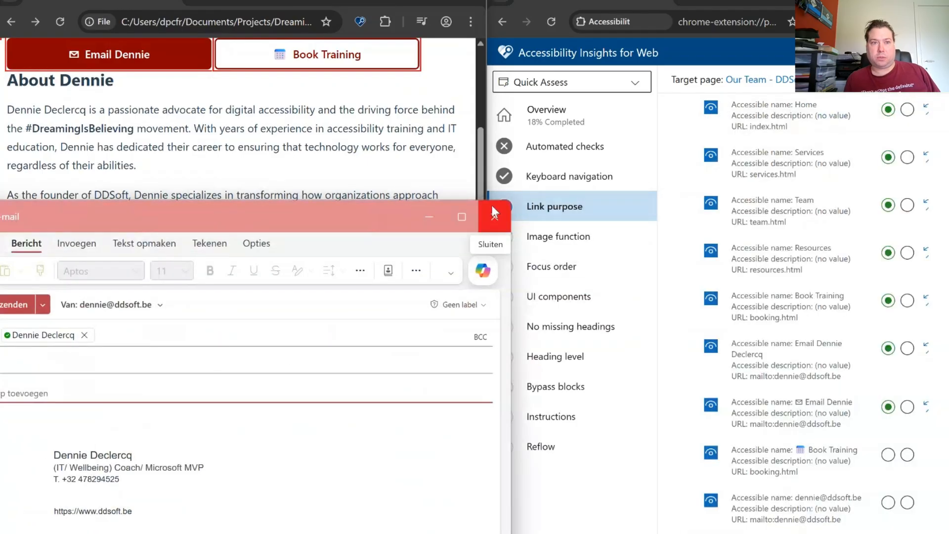
{"action": "left_click", "coordinate": [493, 207]}
Mark the Book Training instance with the calendar icon as Pass and follow that link to check its destination, returning to the team page
{"action": "scroll", "coordinate": [285, 229], "scroll_direction": "up", "scroll_amount": 8}
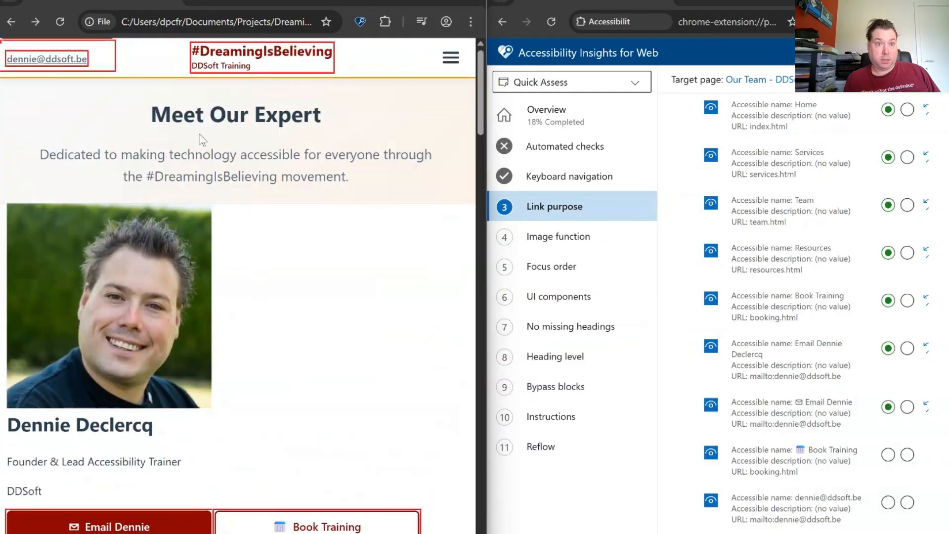
{"action": "scroll", "coordinate": [145, 198], "scroll_direction": "down", "scroll_amount": 15}
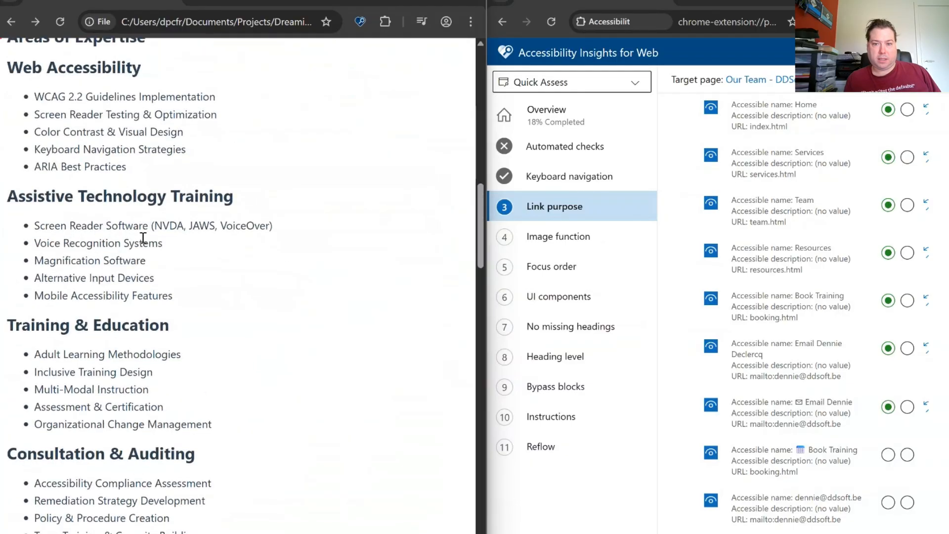
{"action": "scroll", "coordinate": [313, 287], "scroll_direction": "down", "scroll_amount": 1}
{"action": "scroll", "coordinate": [840, 291], "scroll_direction": "down", "scroll_amount": 3}
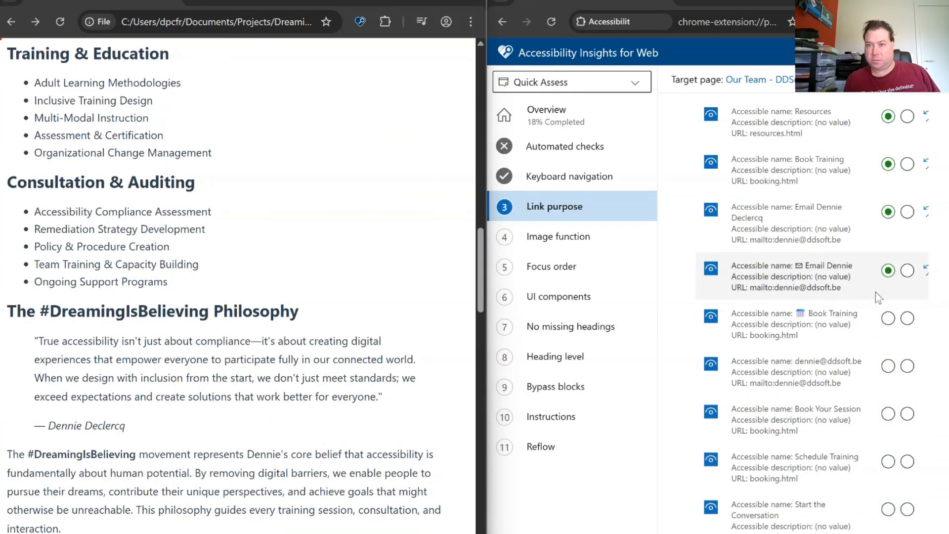
{"action": "scroll", "coordinate": [877, 292], "scroll_direction": "up", "scroll_amount": 5}
{"action": "scroll", "coordinate": [786, 267], "scroll_direction": "up", "scroll_amount": 3}
{"action": "scroll", "coordinate": [787, 268], "scroll_direction": "down", "scroll_amount": 5}
{"action": "scroll", "coordinate": [197, 312], "scroll_direction": "down", "scroll_amount": 20}
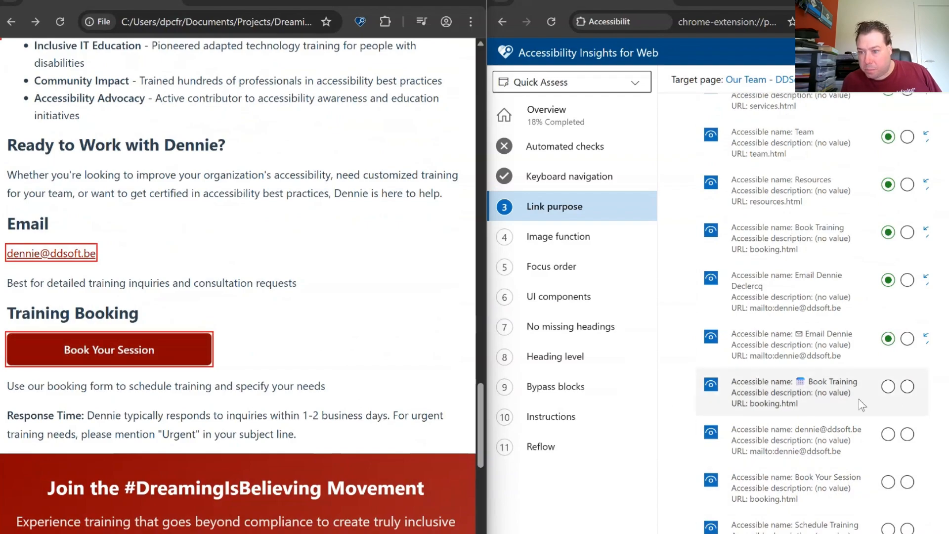
{"action": "left_click", "coordinate": [889, 386]}
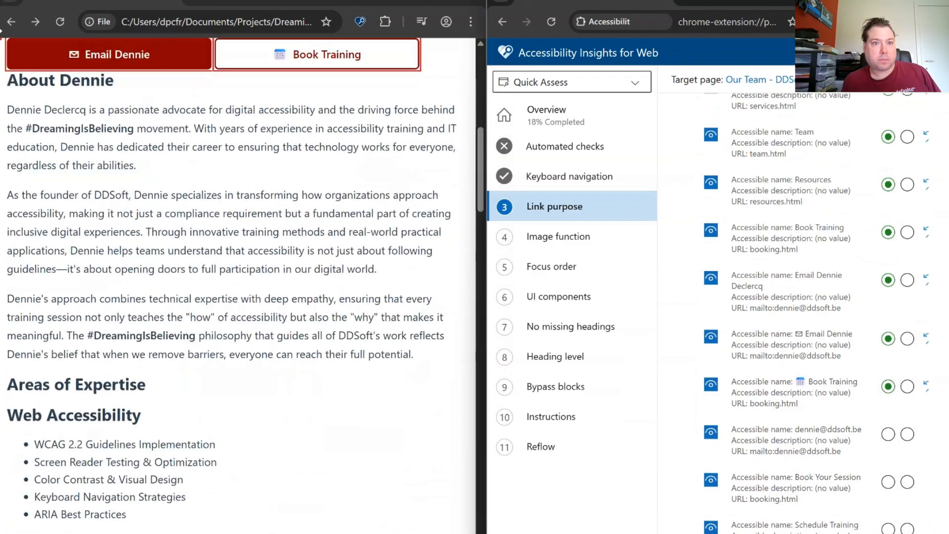
{"action": "left_click", "coordinate": [238, 54]}
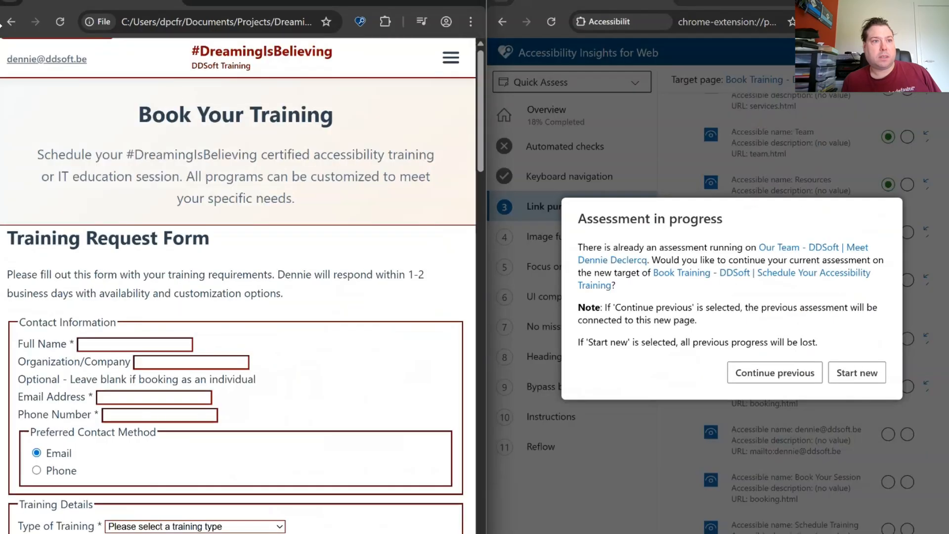
{"action": "left_click", "coordinate": [19, 27]}
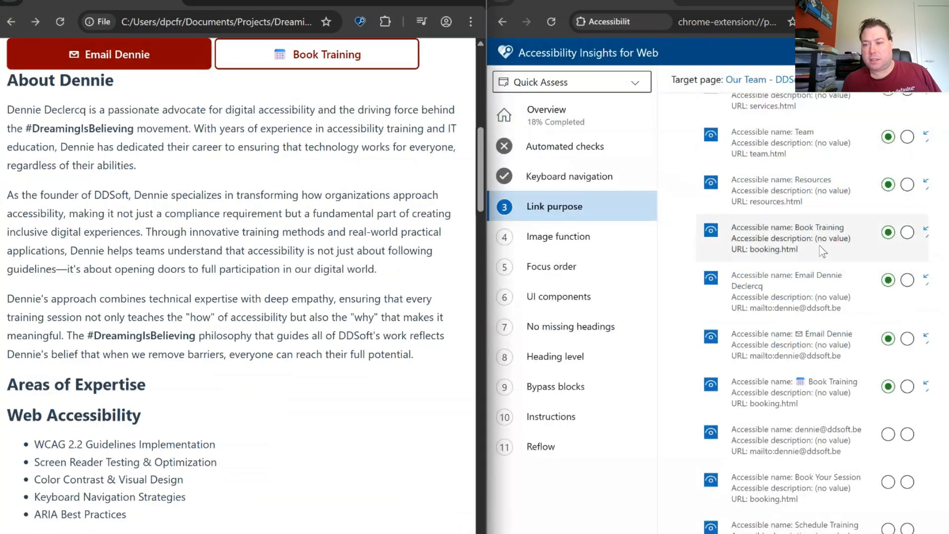
Mark the email address link instance below the calendar-icon Book Training one as Pass and reopen Link purpose from Keyboard navigation
{"action": "left_click", "coordinate": [888, 435]}
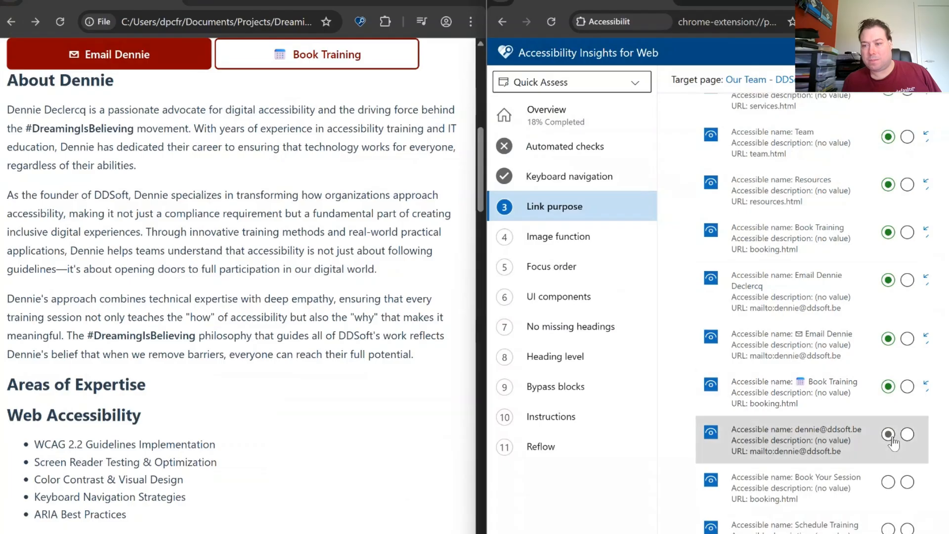
{"action": "left_click", "coordinate": [569, 174]}
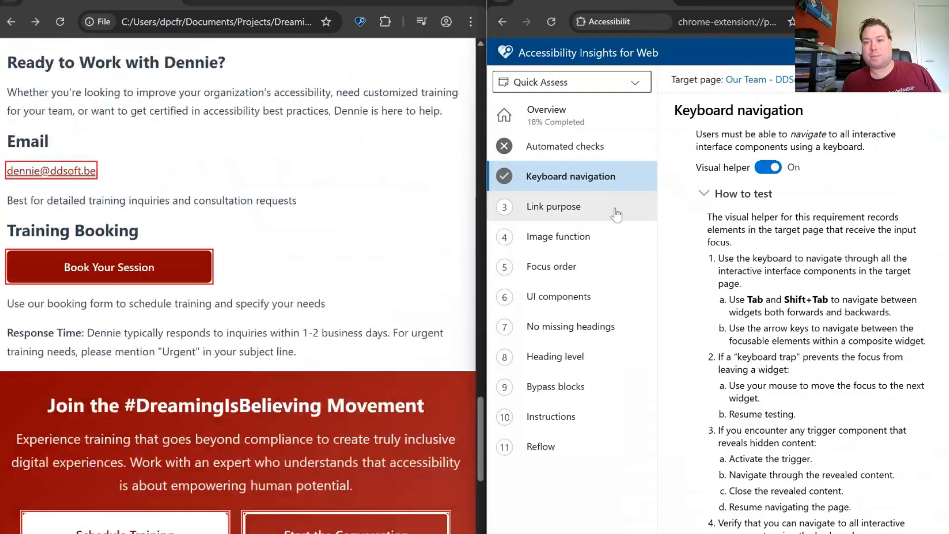
{"action": "left_click", "coordinate": [615, 210]}
Follow the Book Your Session link to check its destination, return to the team page, and reopen Link purpose with all link instances highlighted
{"action": "scroll", "coordinate": [865, 407], "scroll_direction": "down", "scroll_amount": 5}
{"action": "scroll", "coordinate": [865, 408], "scroll_direction": "down", "scroll_amount": 10}
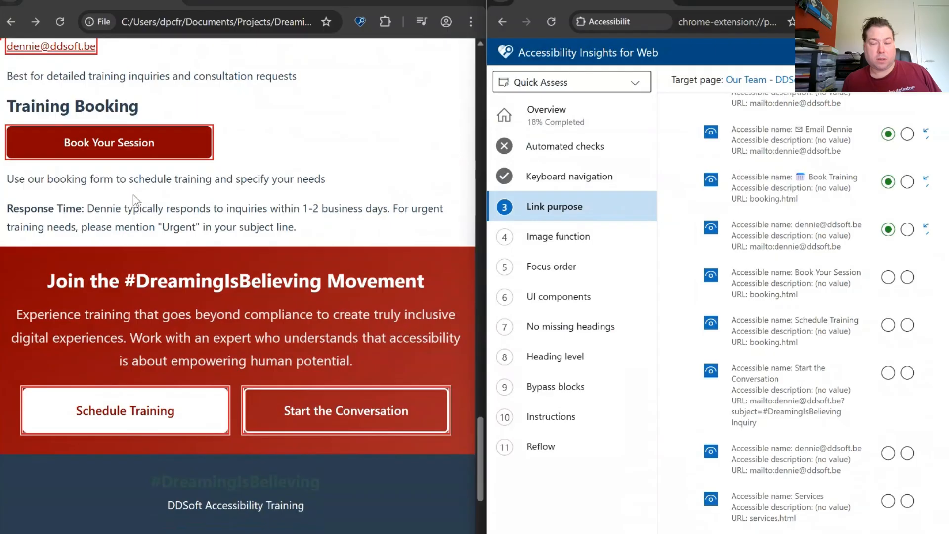
{"action": "left_click", "coordinate": [110, 158]}
{"action": "left_click", "coordinate": [10, 21]}
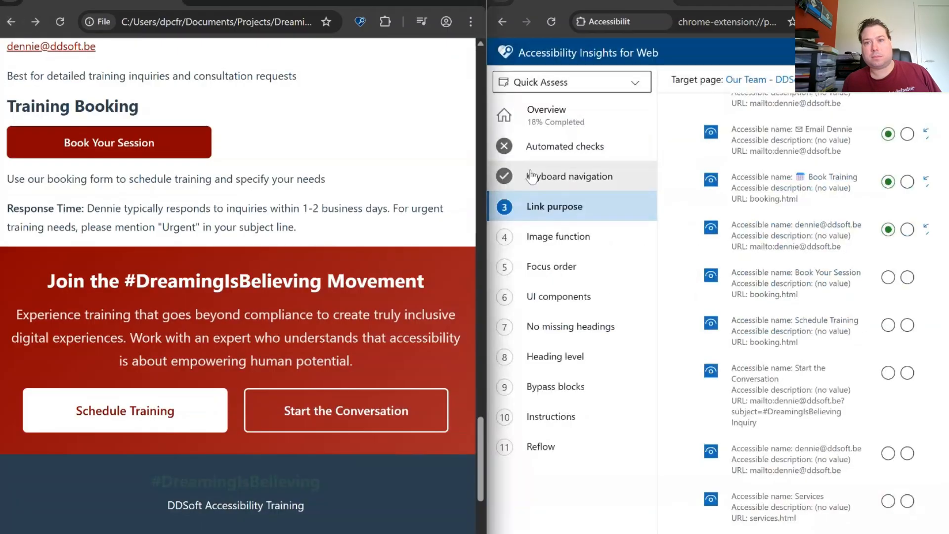
{"action": "left_click", "coordinate": [556, 178]}
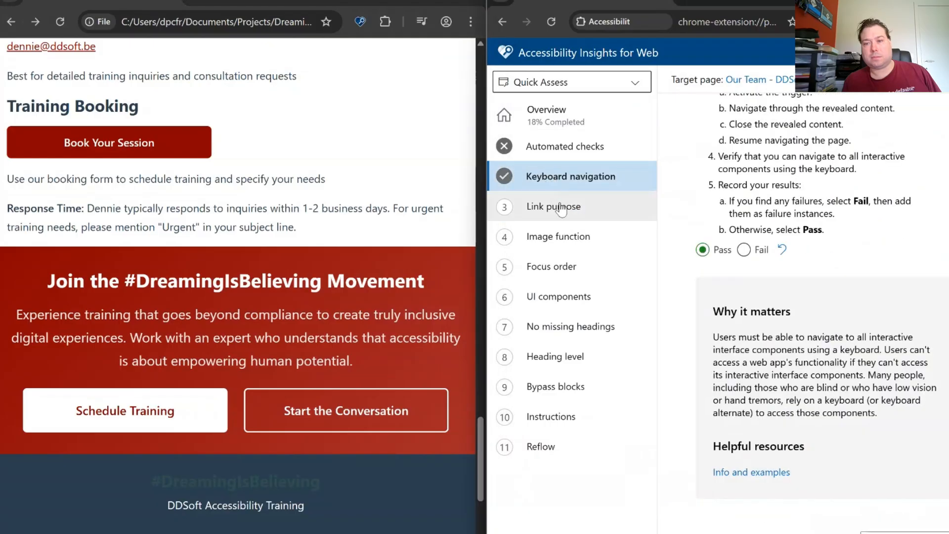
{"action": "left_click", "coordinate": [561, 206]}
{"action": "scroll", "coordinate": [754, 221], "scroll_direction": "up", "scroll_amount": 10}
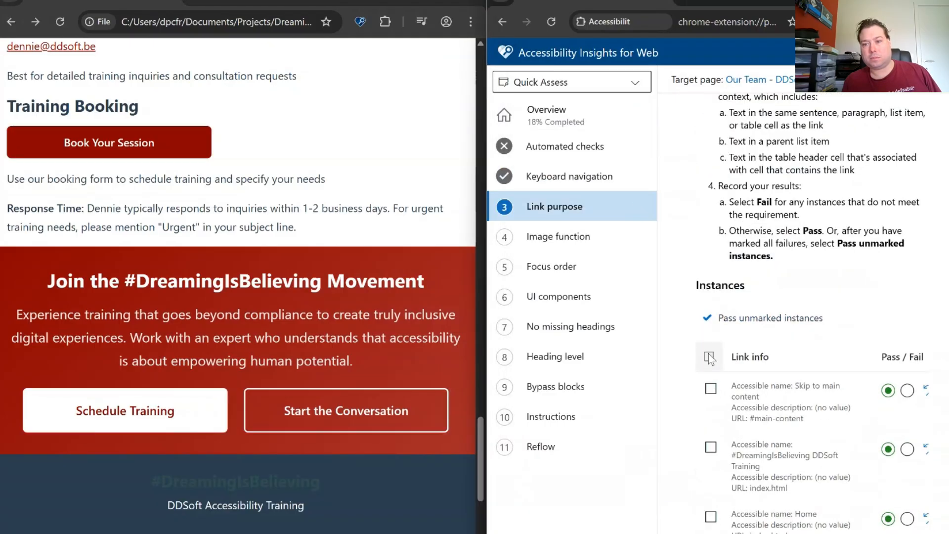
Mark the Book Your Session link instance as Pass
{"action": "scroll", "coordinate": [760, 334], "scroll_direction": "down", "scroll_amount": 10}
{"action": "scroll", "coordinate": [762, 334], "scroll_direction": "down", "scroll_amount": 7}
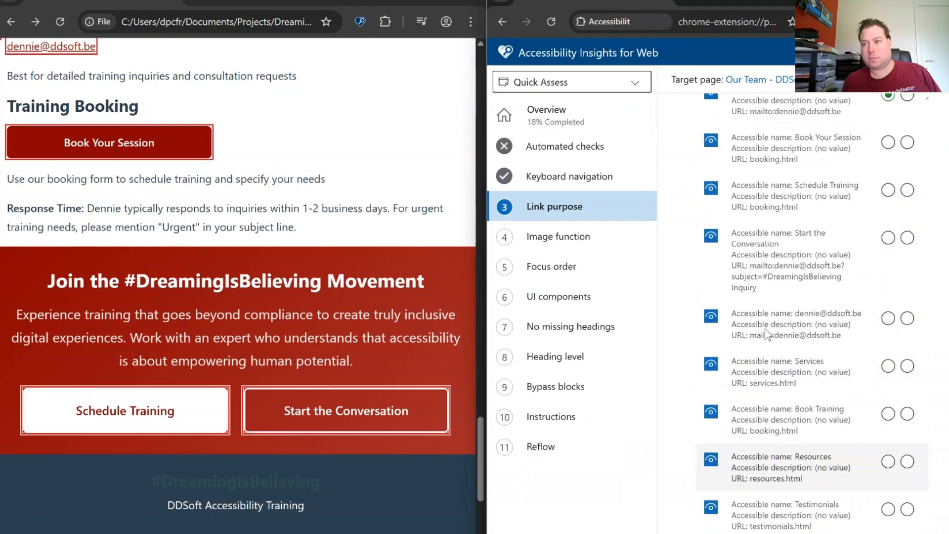
{"action": "scroll", "coordinate": [762, 334], "scroll_direction": "up", "scroll_amount": 5}
{"action": "left_click", "coordinate": [898, 356]}
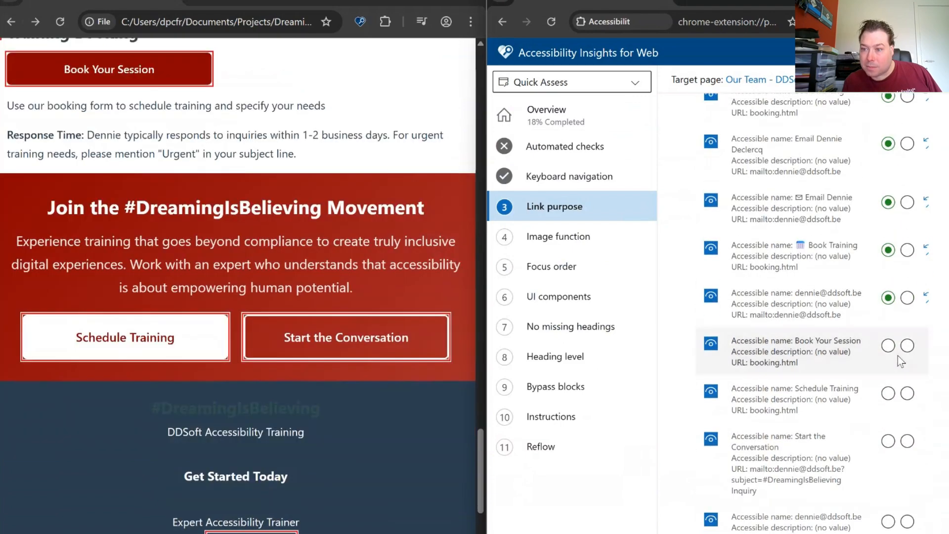
{"action": "left_click", "coordinate": [888, 345]}
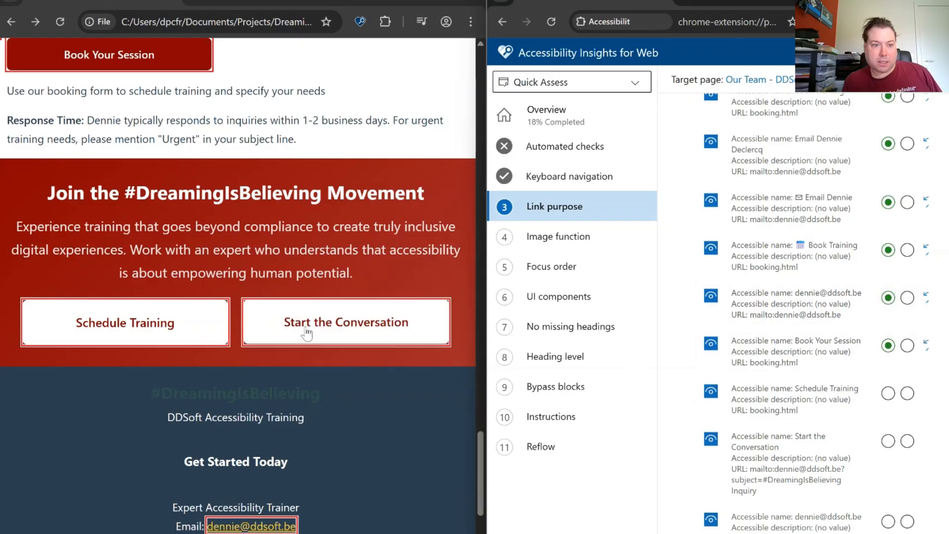
Check the Schedule Training link's destination and mark its instance as Pass, reopening Link purpose from Keyboard navigation to restore the highlights
{"action": "left_click", "coordinate": [137, 346]}
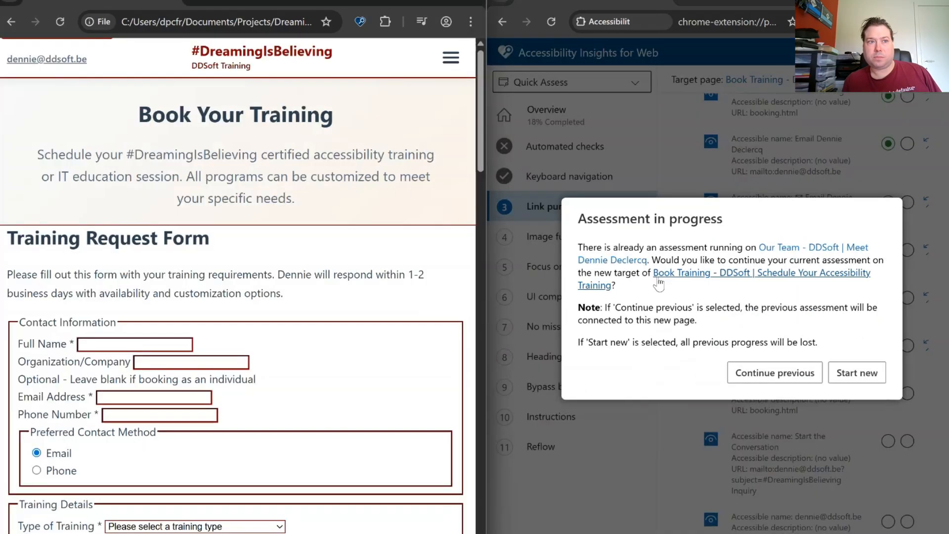
{"action": "left_click", "coordinate": [13, 21]}
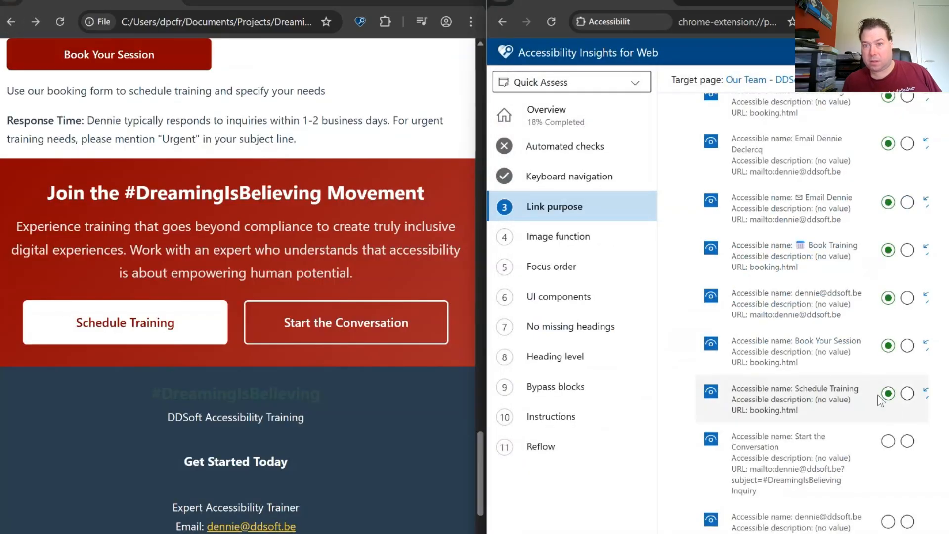
{"action": "left_click", "coordinate": [556, 180]}
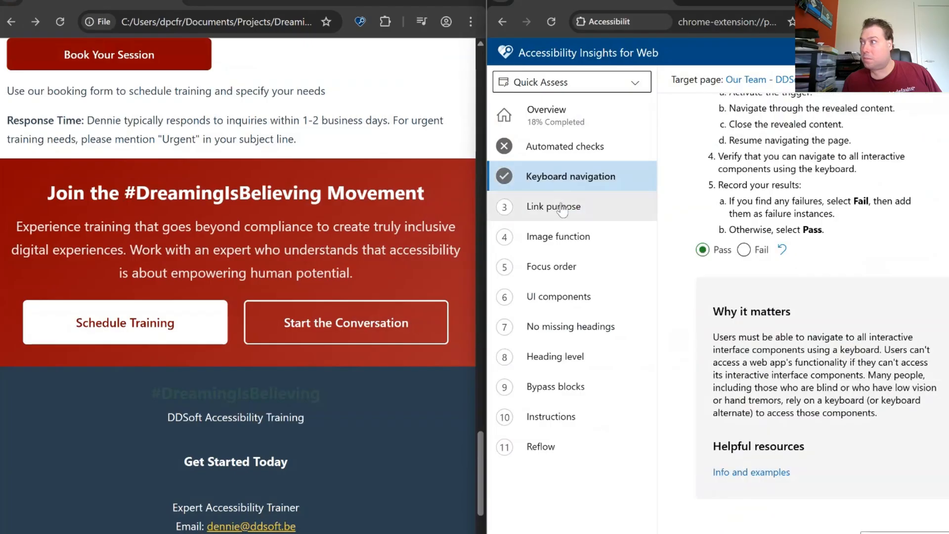
{"action": "left_click", "coordinate": [562, 207]}
{"action": "scroll", "coordinate": [237, 282], "scroll_direction": "down", "scroll_amount": 3}
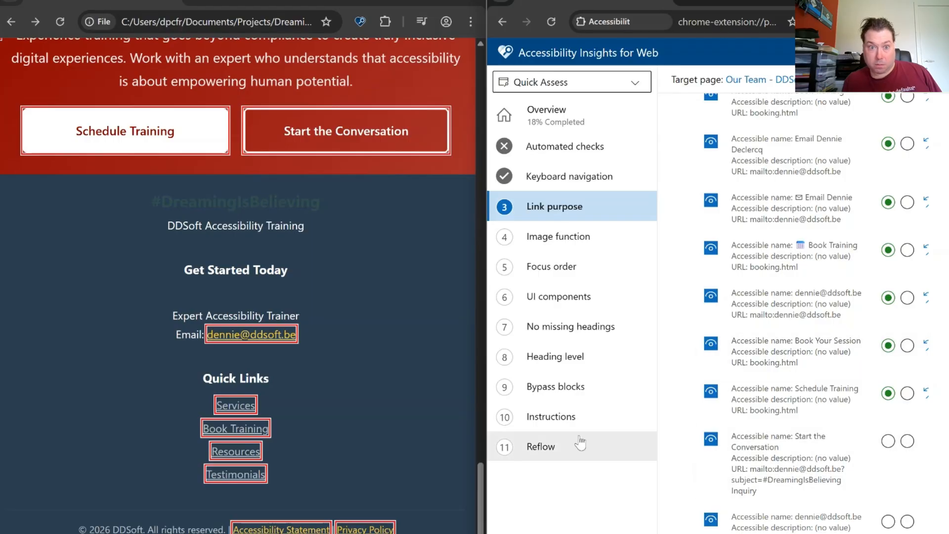
Check the email message opened by Start the Conversation, close it and mark that link instance as Pass, reopening Link purpose
{"action": "left_click", "coordinate": [315, 137]}
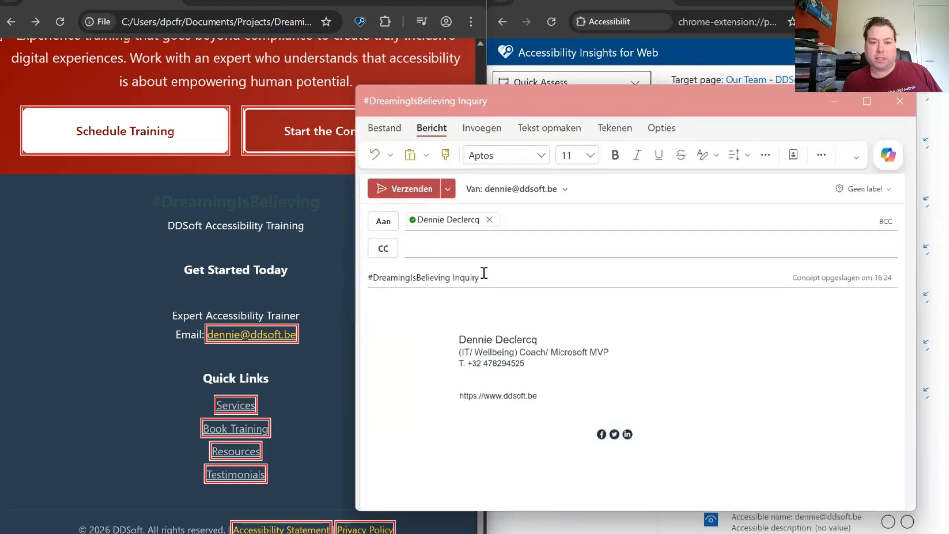
{"action": "left_click", "coordinate": [891, 102]}
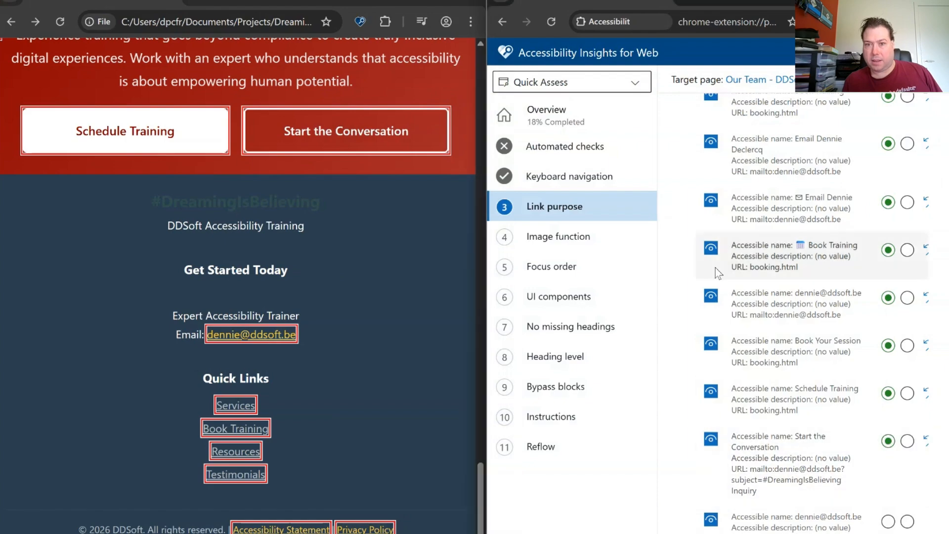
{"action": "left_click", "coordinate": [587, 182]}
{"action": "left_click", "coordinate": [587, 206]}
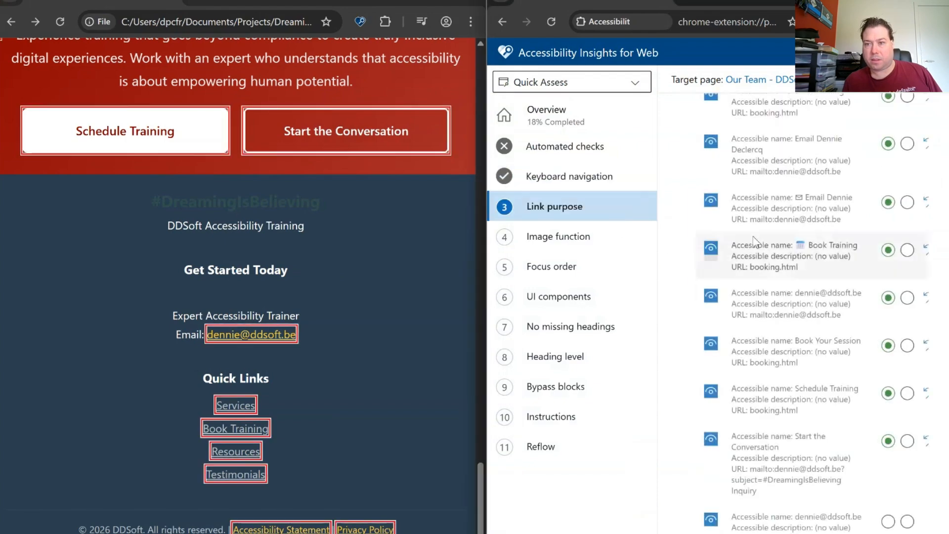
{"action": "scroll", "coordinate": [756, 241], "scroll_direction": "up", "scroll_amount": 10}
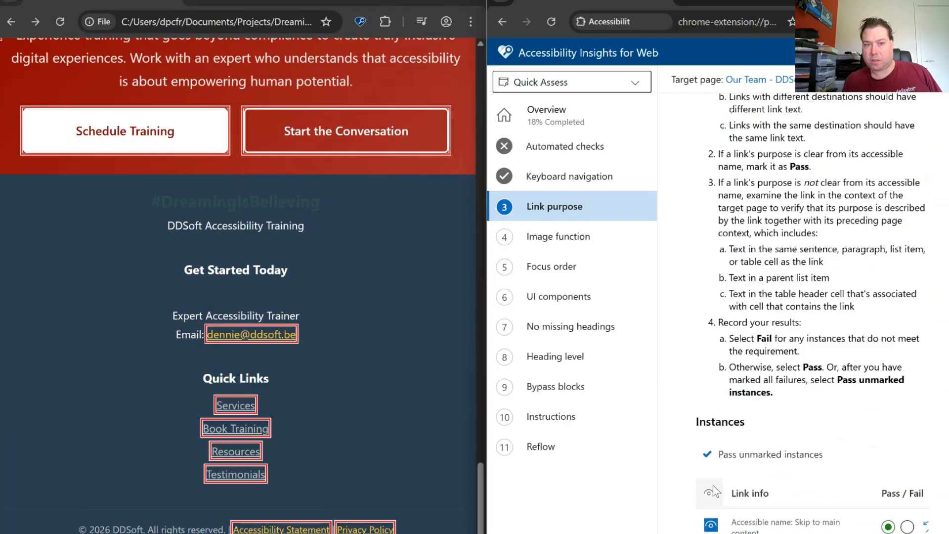
{"action": "scroll", "coordinate": [782, 356], "scroll_direction": "down", "scroll_amount": 10}
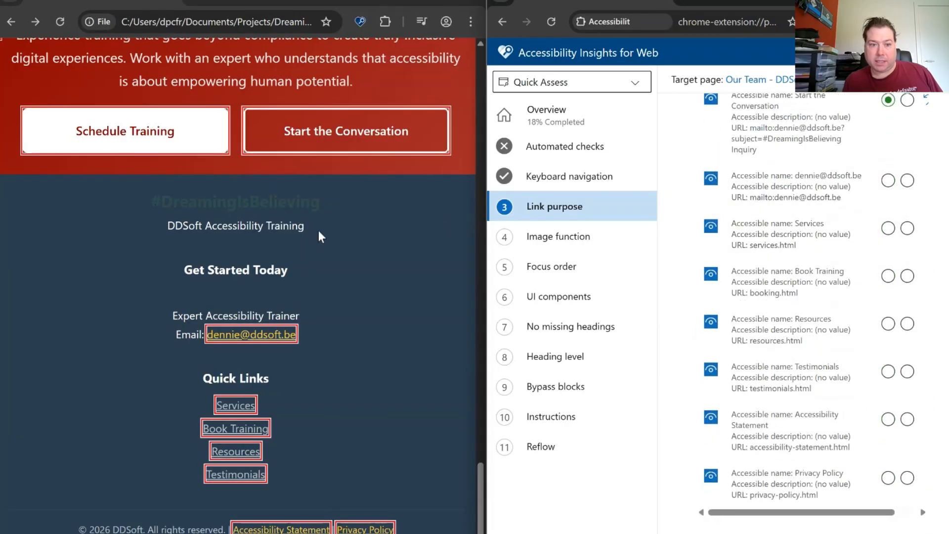
Open the footer's email link, close its new message window and mark that link instance as Pass
{"action": "left_click", "coordinate": [253, 339]}
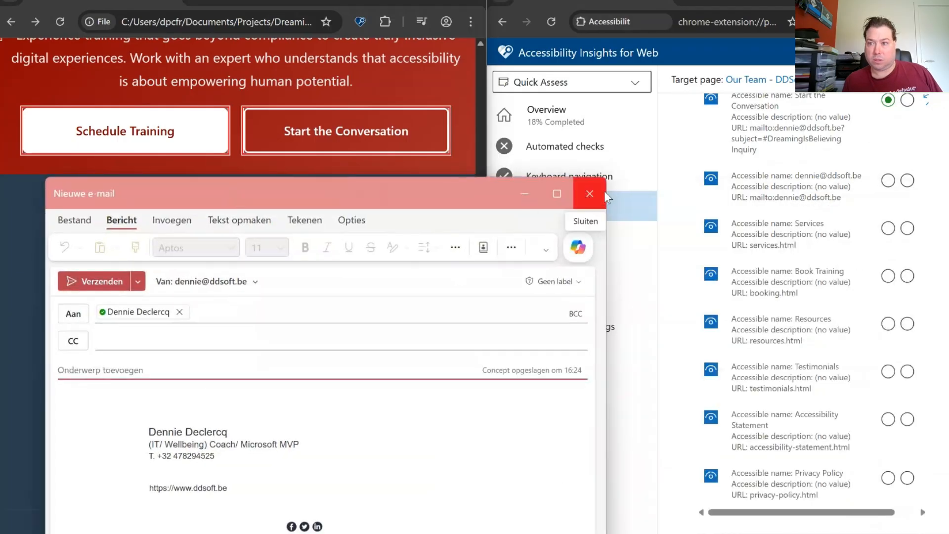
{"action": "left_click", "coordinate": [589, 194]}
{"action": "left_click", "coordinate": [888, 183]}
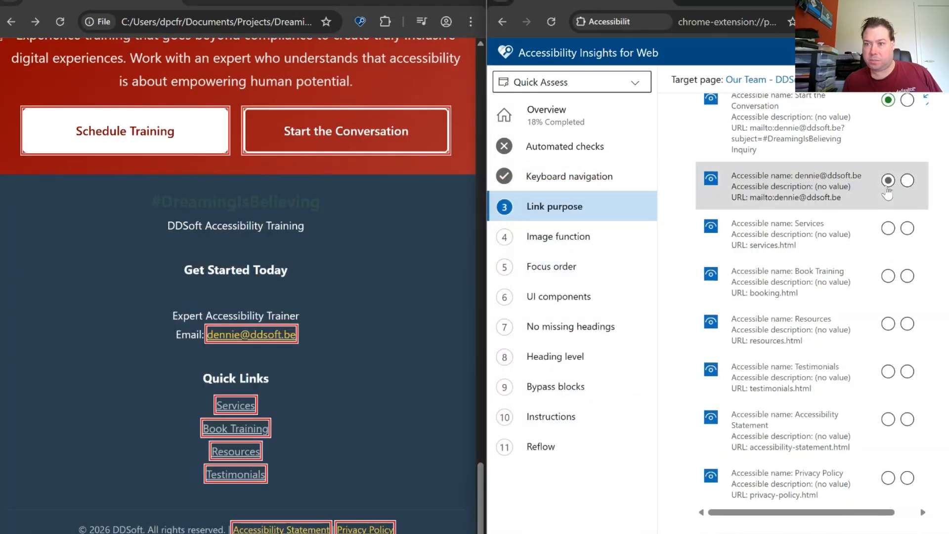
Check the footer Services link's destination and mark its instance as Pass, reopening Link purpose from Keyboard navigation on the team page
{"action": "left_click", "coordinate": [222, 409]}
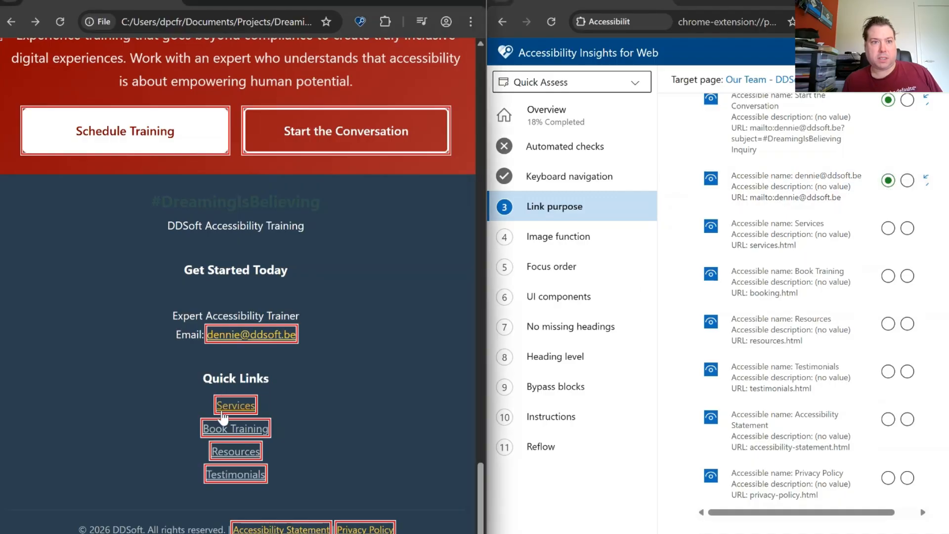
{"action": "left_click", "coordinate": [11, 22]}
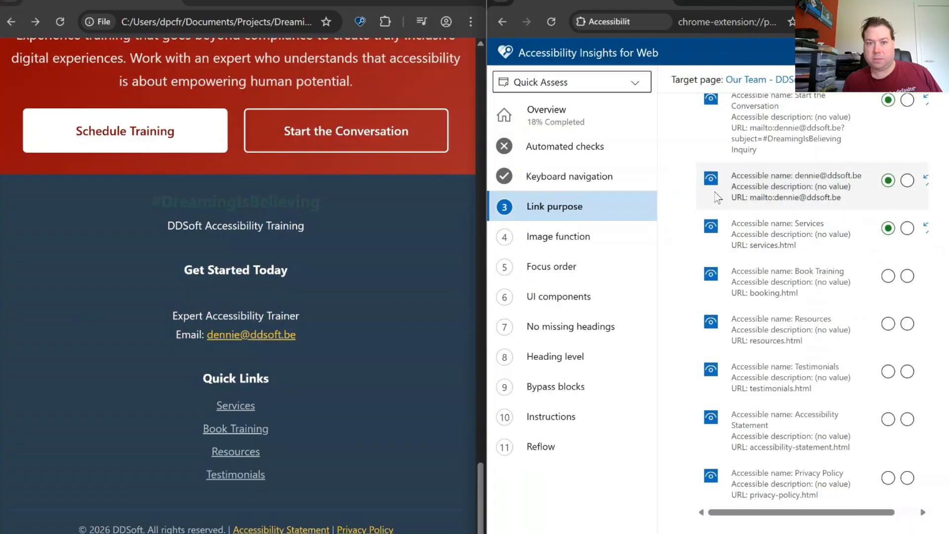
{"action": "scroll", "coordinate": [683, 236], "scroll_direction": "up", "scroll_amount": 8}
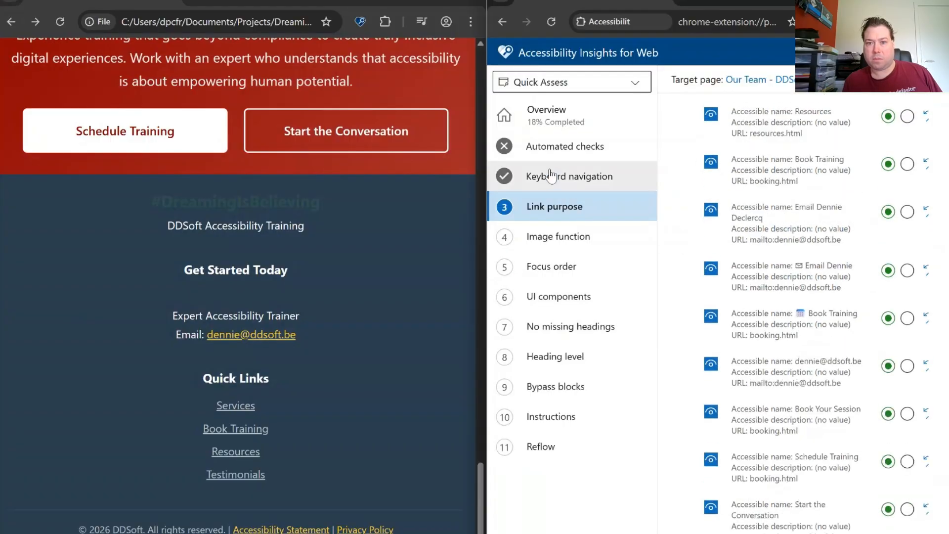
{"action": "left_click", "coordinate": [549, 176]}
{"action": "left_click", "coordinate": [552, 207]}
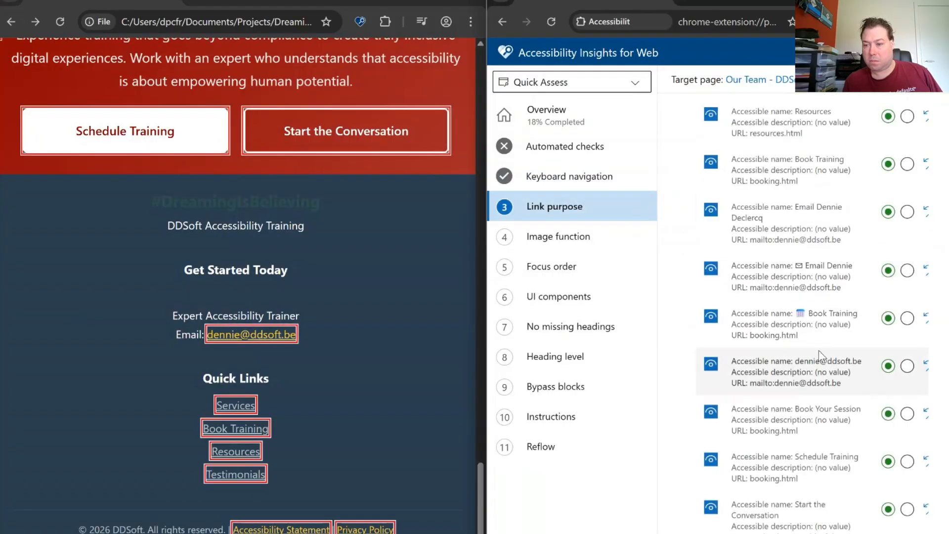
{"action": "scroll", "coordinate": [821, 354], "scroll_direction": "down", "scroll_amount": 7}
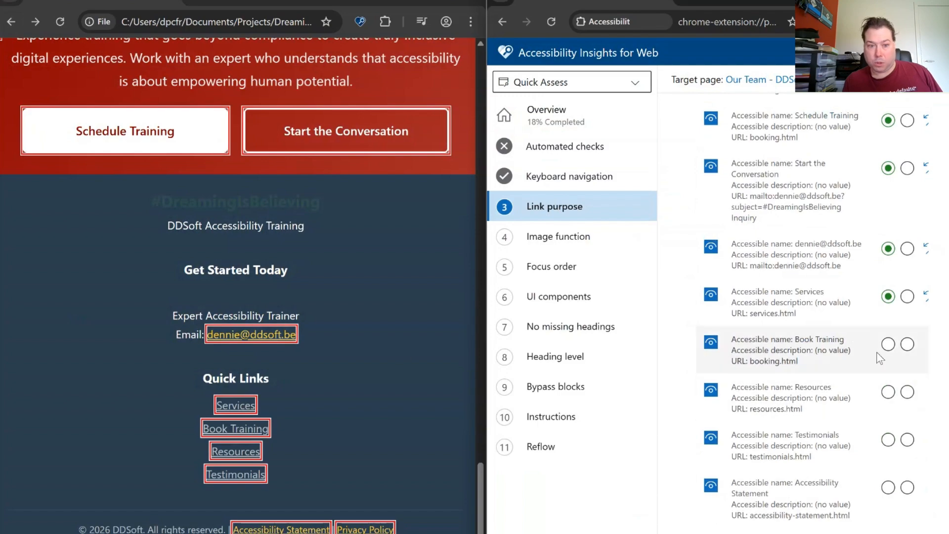
Check the footer Book Training link's destination and mark its instance as Pass, reopening Link purpose to restore the highlights
{"action": "left_click", "coordinate": [235, 430]}
{"action": "left_click", "coordinate": [15, 21]}
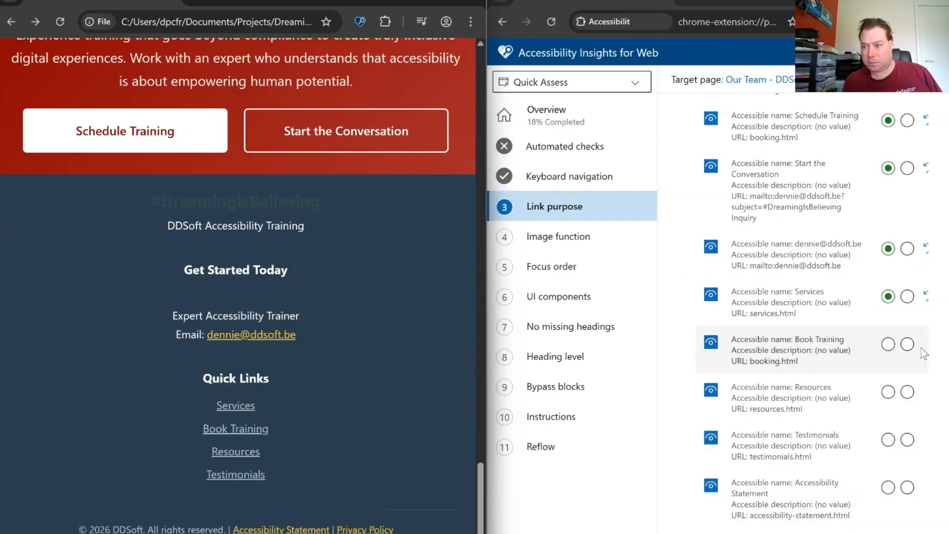
{"action": "left_click", "coordinate": [893, 347]}
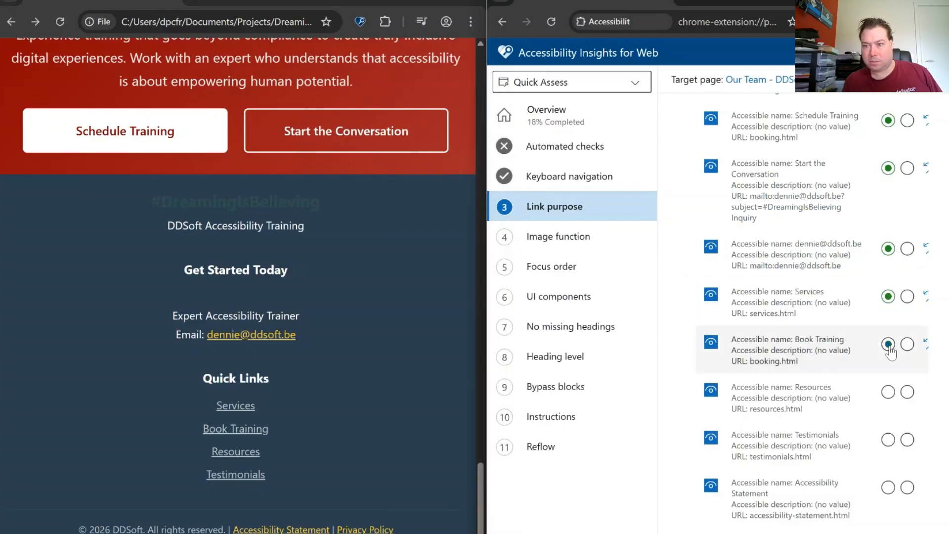
{"action": "left_click", "coordinate": [587, 178]}
{"action": "left_click", "coordinate": [558, 207]}
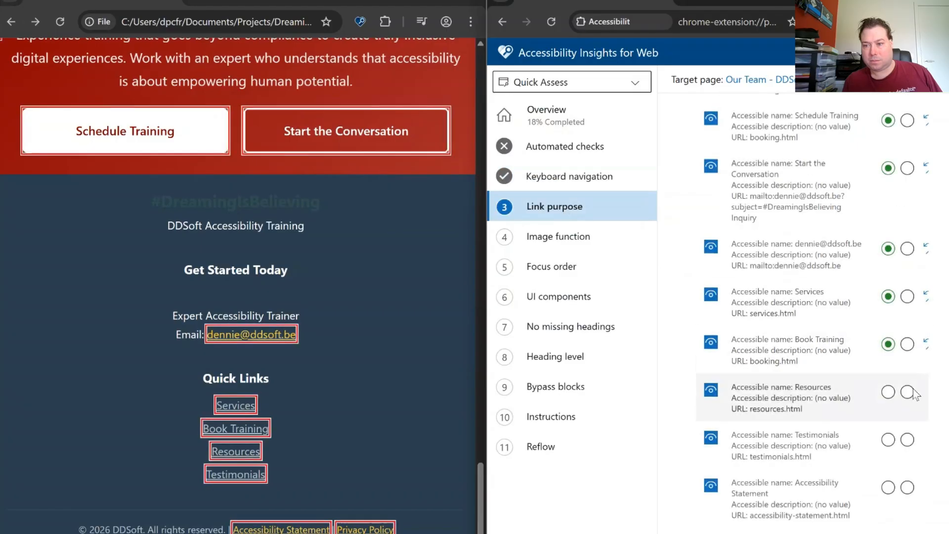
Check the footer Resources link's destination, return to the team page and mark its instance as Pass, reopening Link purpose from Keyboard navigation
{"action": "left_click", "coordinate": [221, 453]}
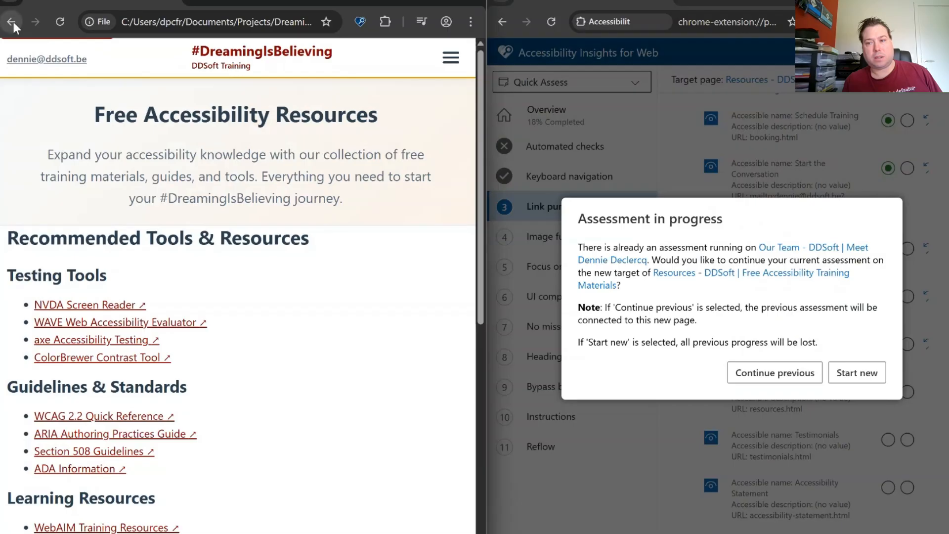
{"action": "left_click", "coordinate": [12, 21]}
{"action": "left_click", "coordinate": [889, 391]}
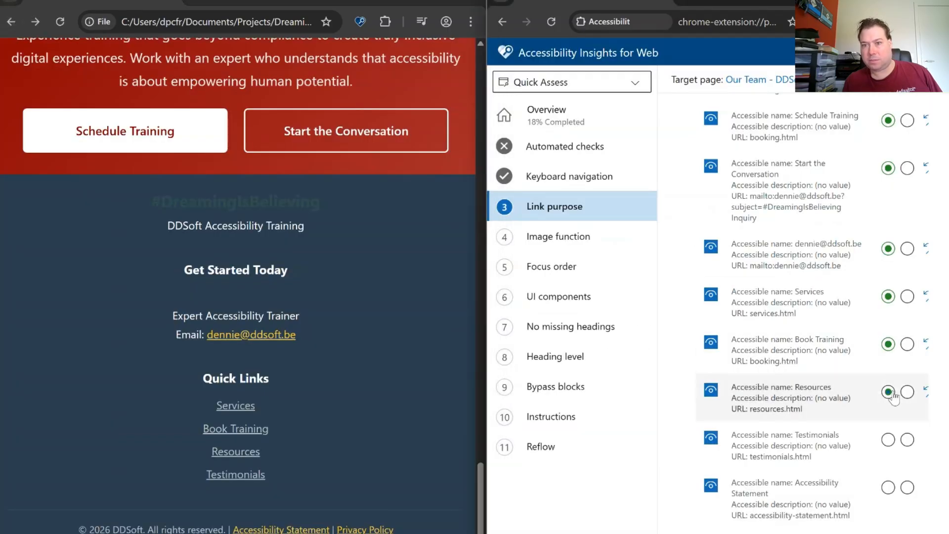
{"action": "left_click", "coordinate": [553, 179]}
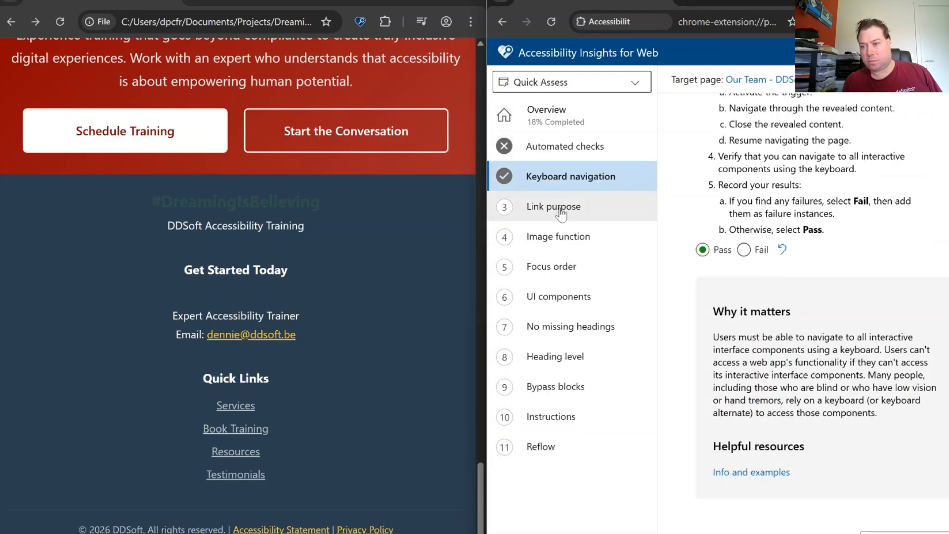
{"action": "left_click", "coordinate": [561, 207]}
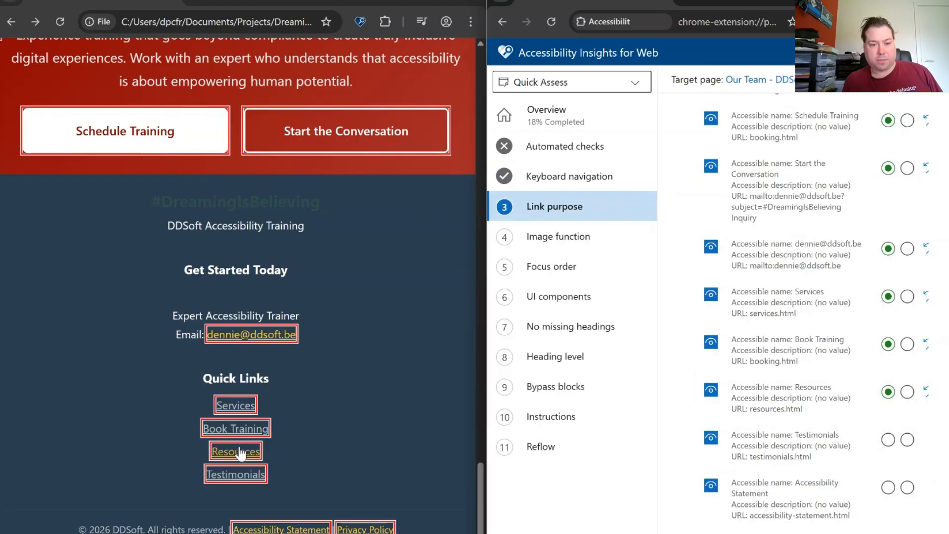
Check the footer Testimonials link's destination, return to the team page and mark its instance as Pass, reopening Link purpose to restore the highlights
{"action": "left_click", "coordinate": [239, 476]}
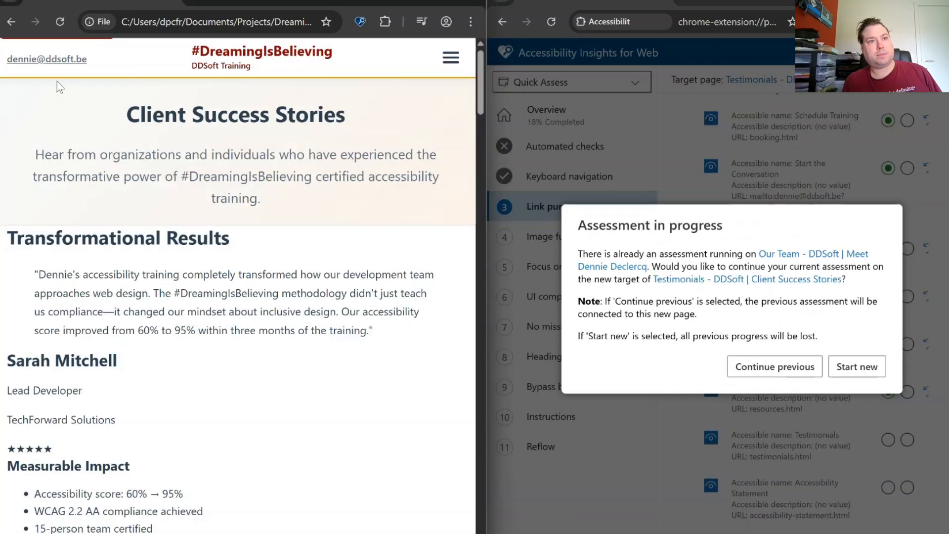
{"action": "left_click", "coordinate": [10, 21]}
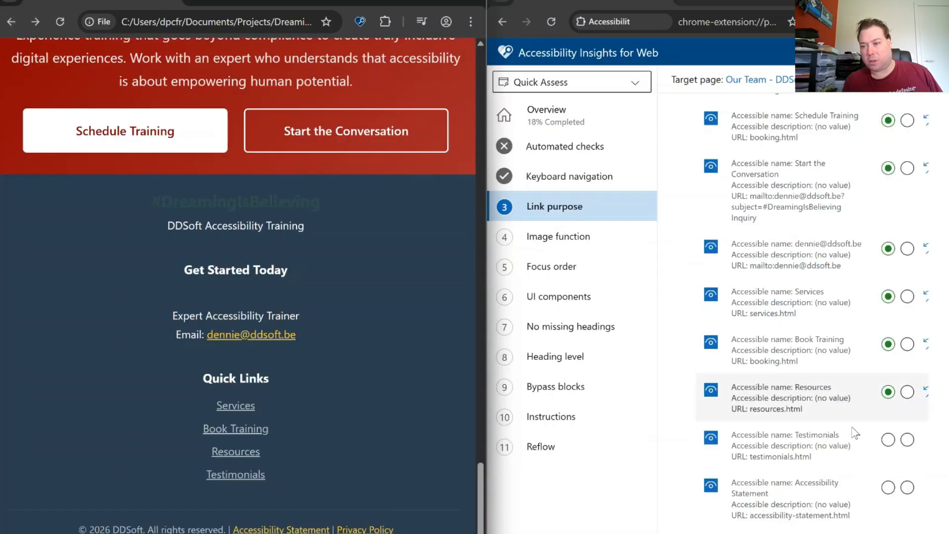
{"action": "left_click", "coordinate": [887, 440]}
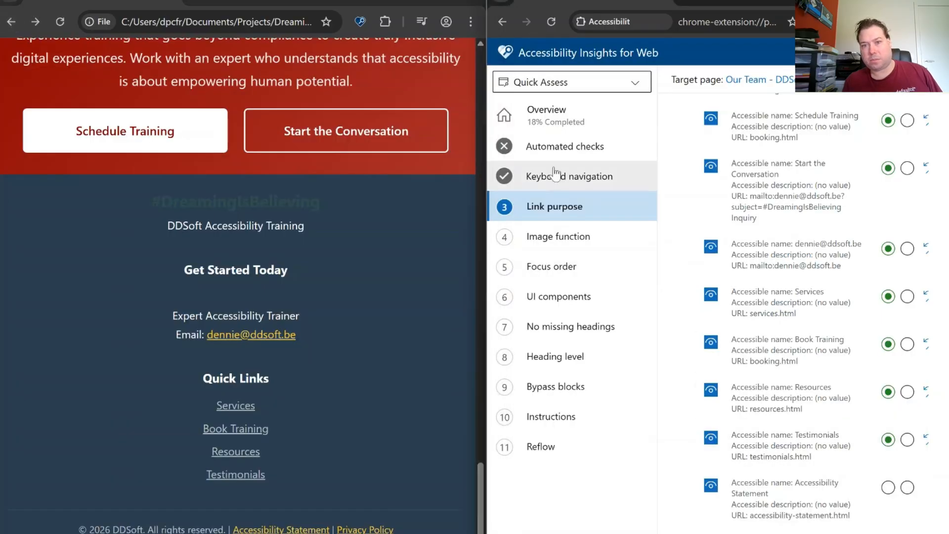
{"action": "left_click", "coordinate": [558, 188]}
{"action": "left_click", "coordinate": [559, 207]}
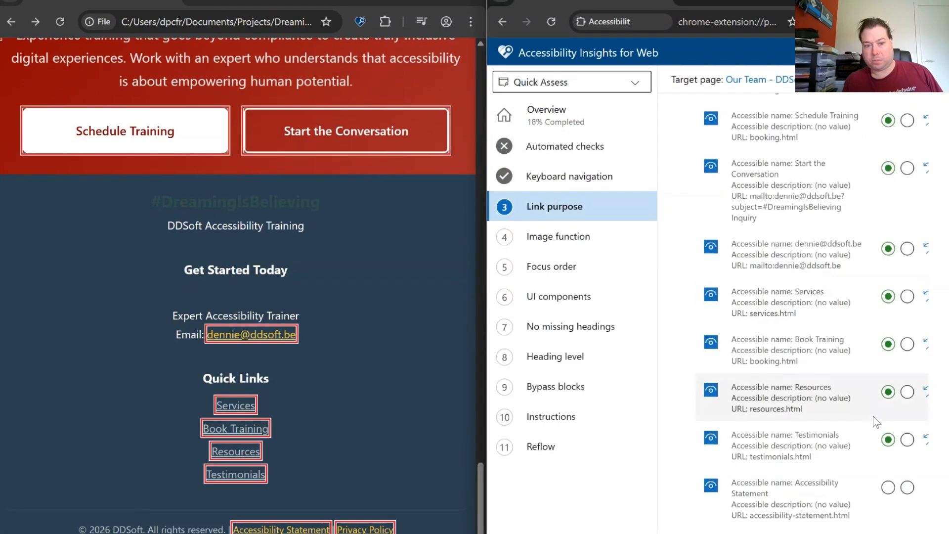
Check the footer Accessibility Statement link's destination, return to the team page and mark its instance as Fail
{"action": "scroll", "coordinate": [875, 420], "scroll_direction": "down", "scroll_amount": 2}
{"action": "scroll", "coordinate": [877, 421], "scroll_direction": "down", "scroll_amount": 1}
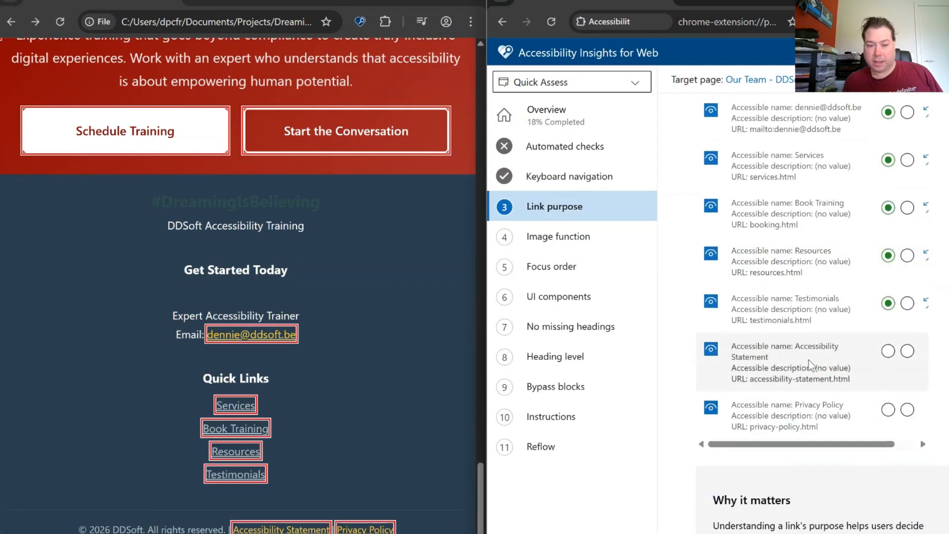
{"action": "left_click", "coordinate": [261, 530]}
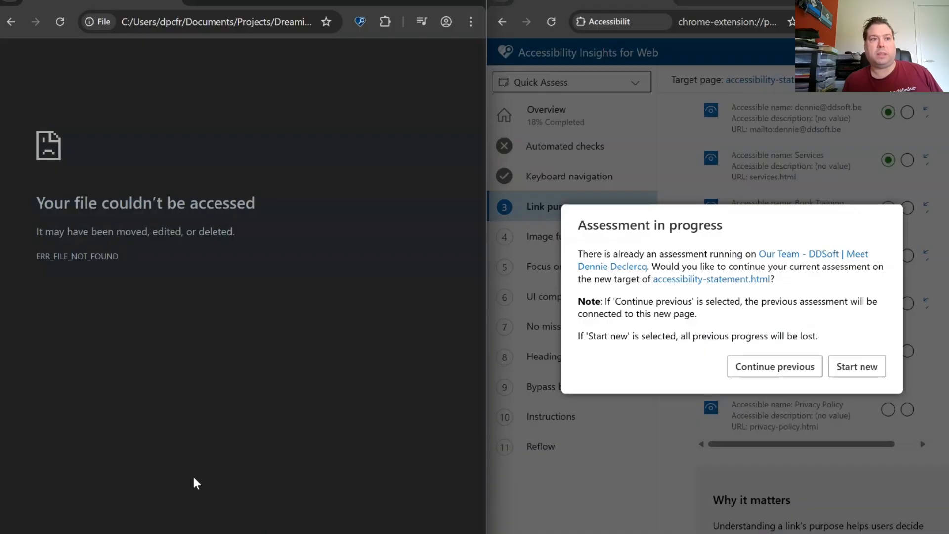
{"action": "left_click", "coordinate": [11, 22]}
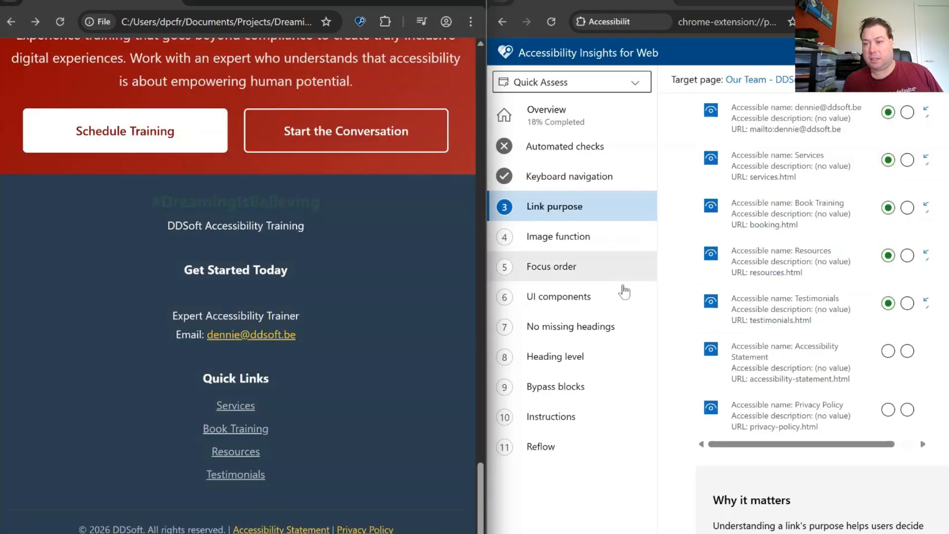
{"action": "left_click", "coordinate": [907, 351]}
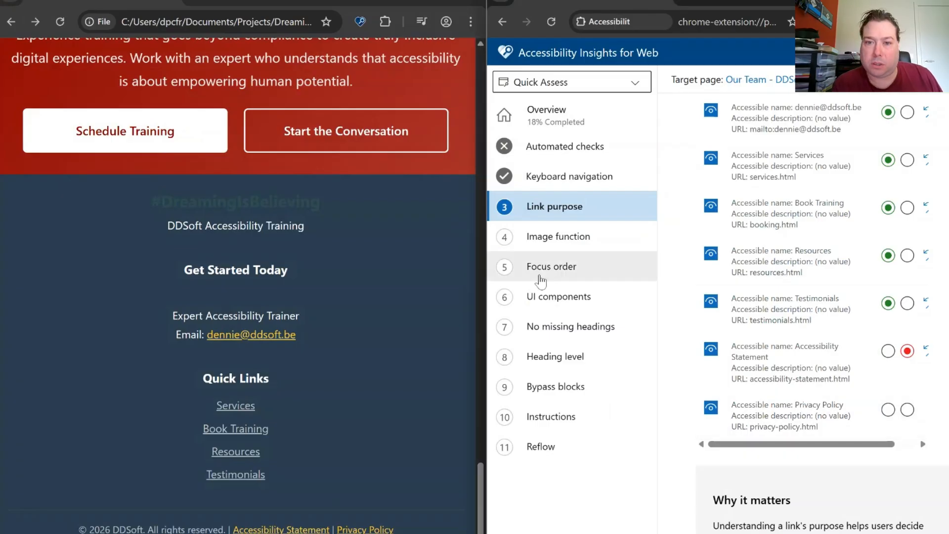
Try to restore the link highlights by reopening Link purpose from Automated checks and toggling its visual helper
{"action": "left_click", "coordinate": [552, 168]}
{"action": "left_click", "coordinate": [551, 149]}
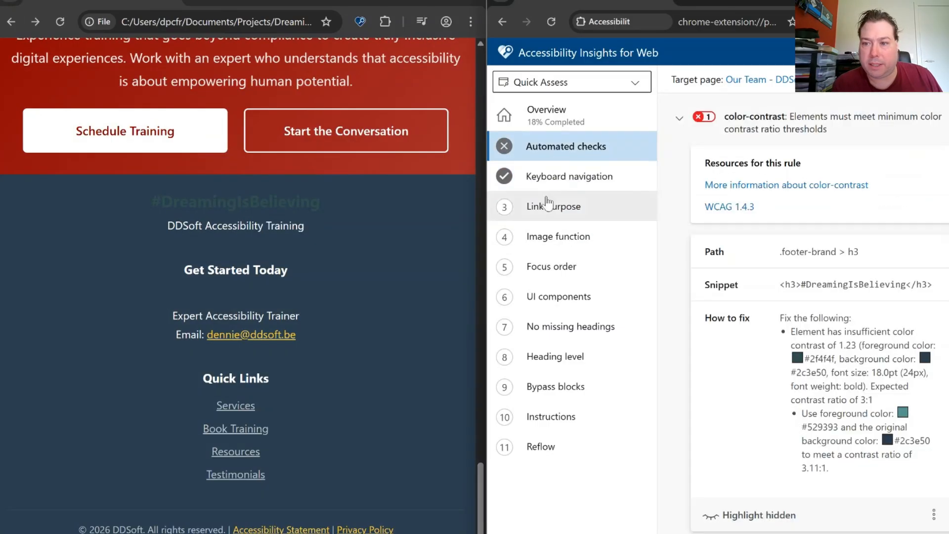
{"action": "left_click", "coordinate": [544, 206]}
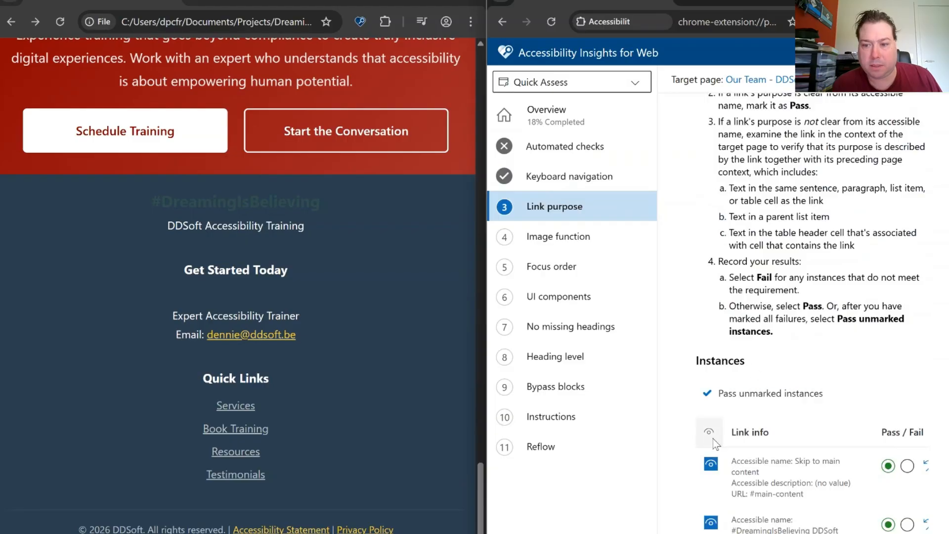
{"action": "scroll", "coordinate": [728, 314], "scroll_direction": "up", "scroll_amount": 6}
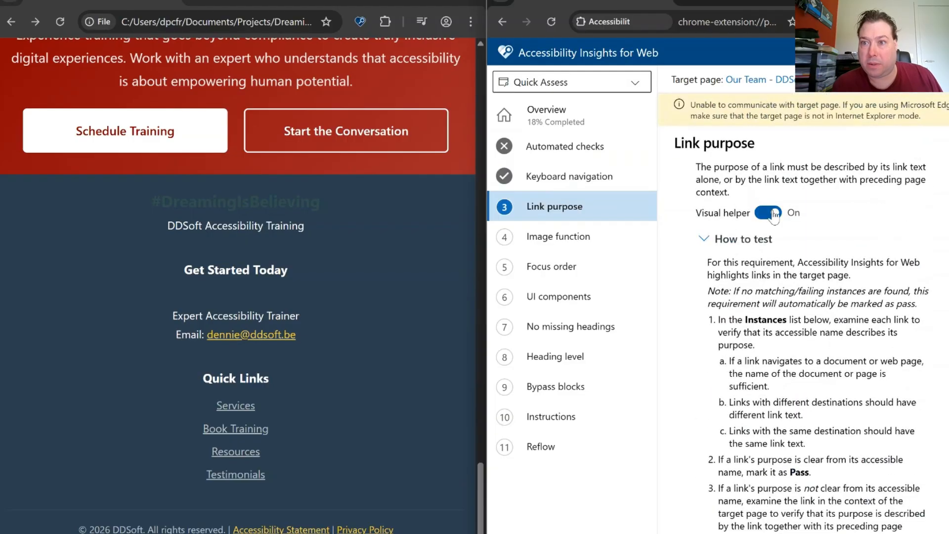
{"action": "left_click", "coordinate": [770, 213]}
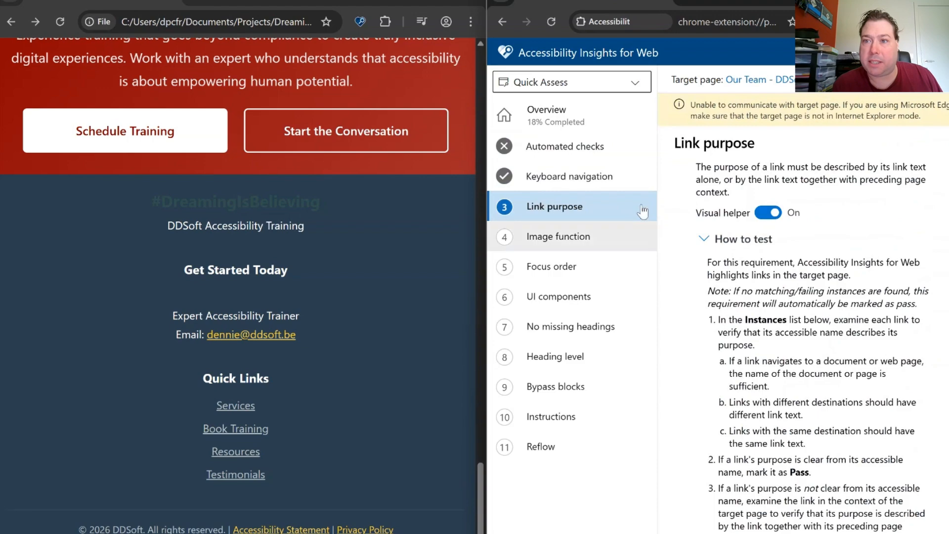
{"action": "scroll", "coordinate": [795, 116], "scroll_direction": "down", "scroll_amount": 5}
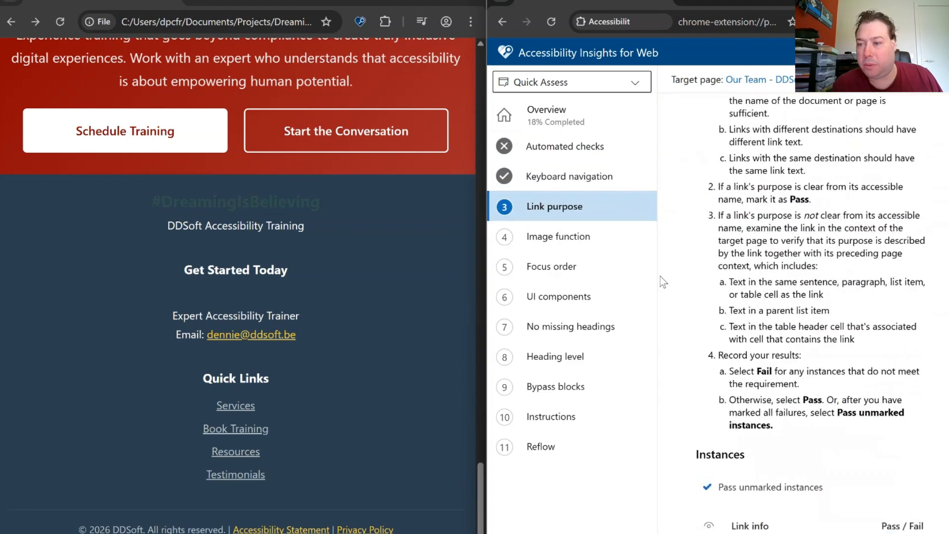
{"action": "scroll", "coordinate": [847, 296], "scroll_direction": "down", "scroll_amount": 7}
{"action": "scroll", "coordinate": [845, 290], "scroll_direction": "down", "scroll_amount": 15}
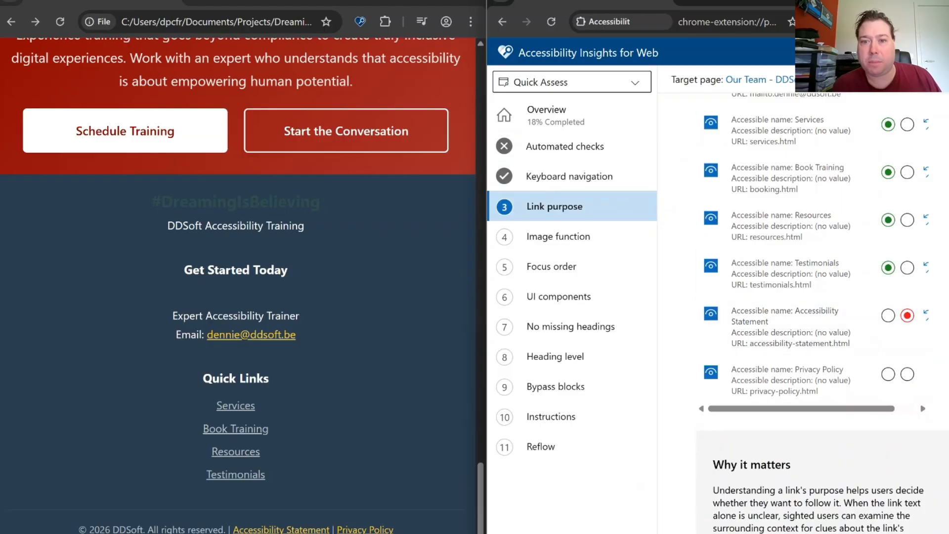
Close the assessment window, relaunch Quick Assess from the Accessibility Insights extension on the team page and place its window beside the page
{"action": "key", "text": "alt+F4"}
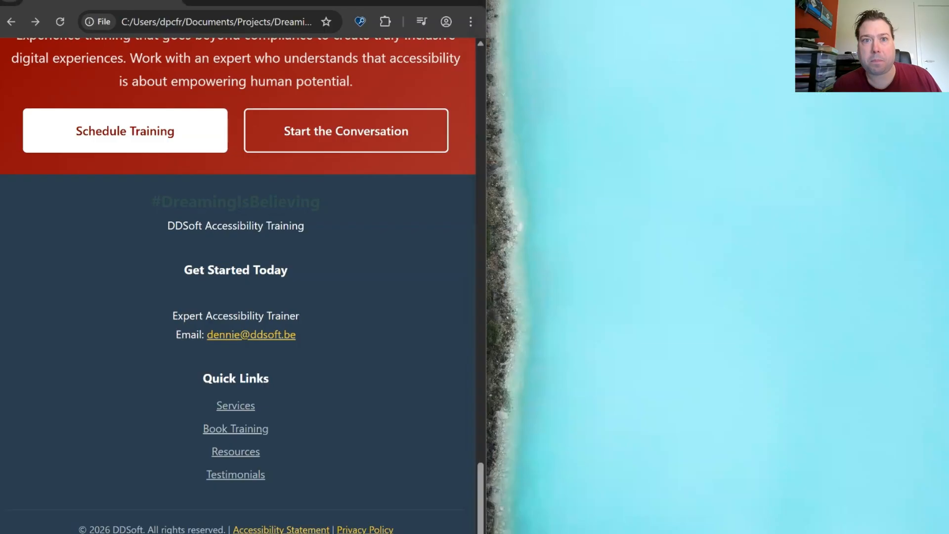
{"action": "left_click", "coordinate": [359, 23]}
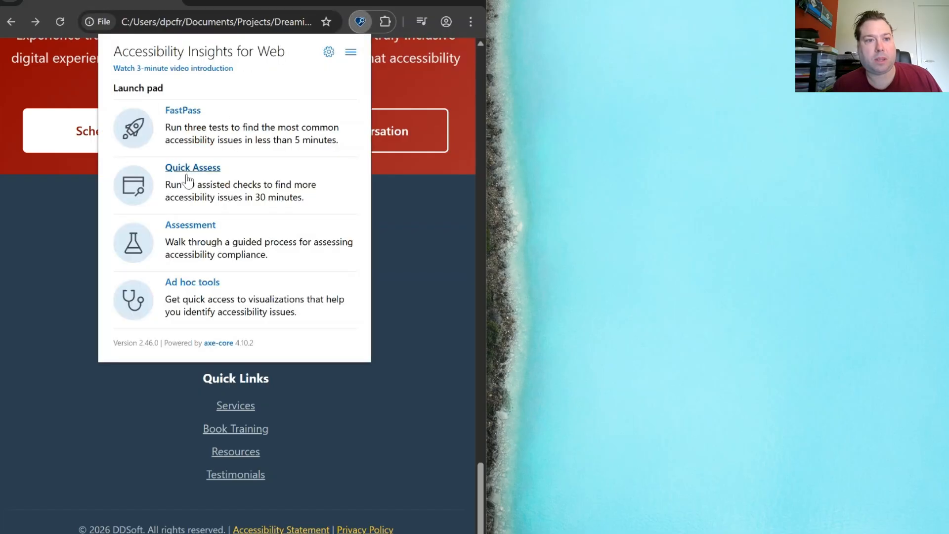
{"action": "left_click", "coordinate": [191, 168]}
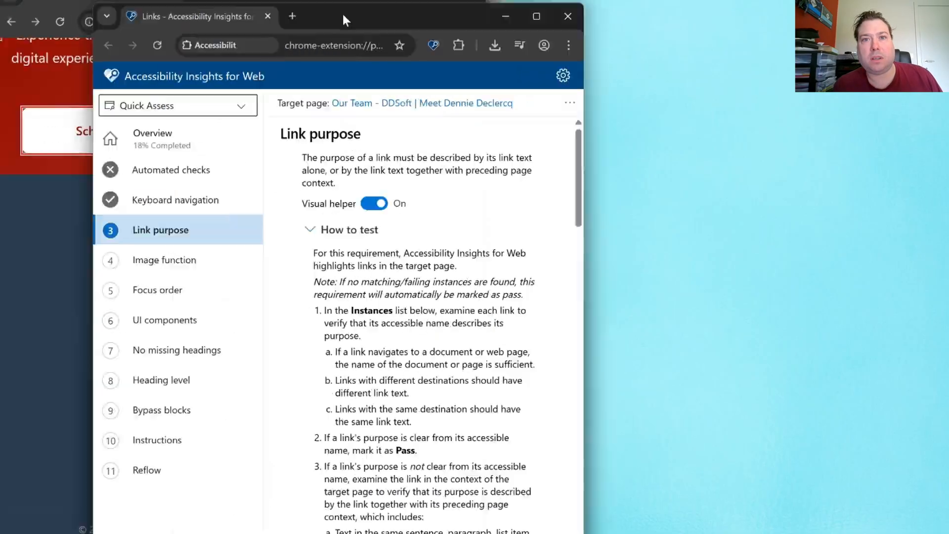
{"action": "left_click_drag", "start_coordinate": [344, 20], "coordinate": [738, 6]}
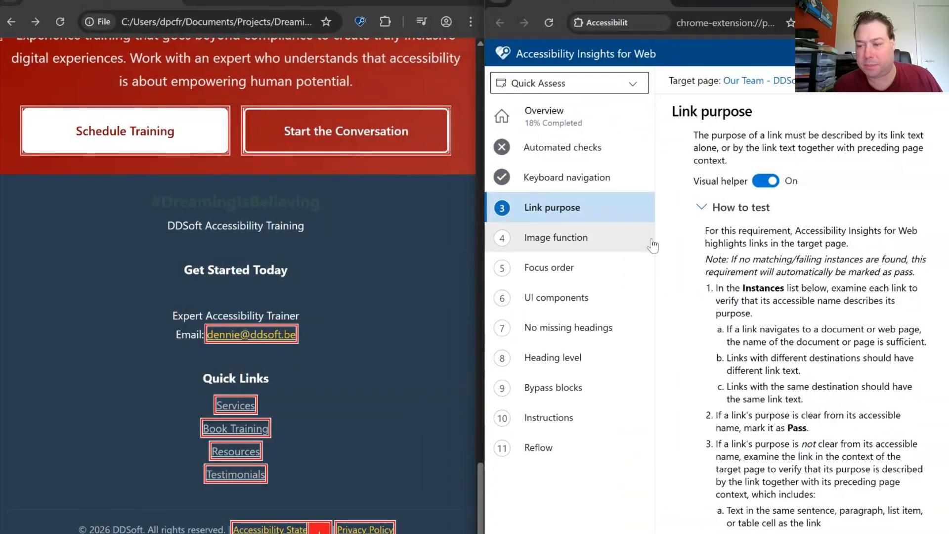
Check the footer Privacy Policy link's destination, mark its instance as Fail on return and continue to the Image function requirement
{"action": "scroll", "coordinate": [857, 323], "scroll_direction": "down", "scroll_amount": 15}
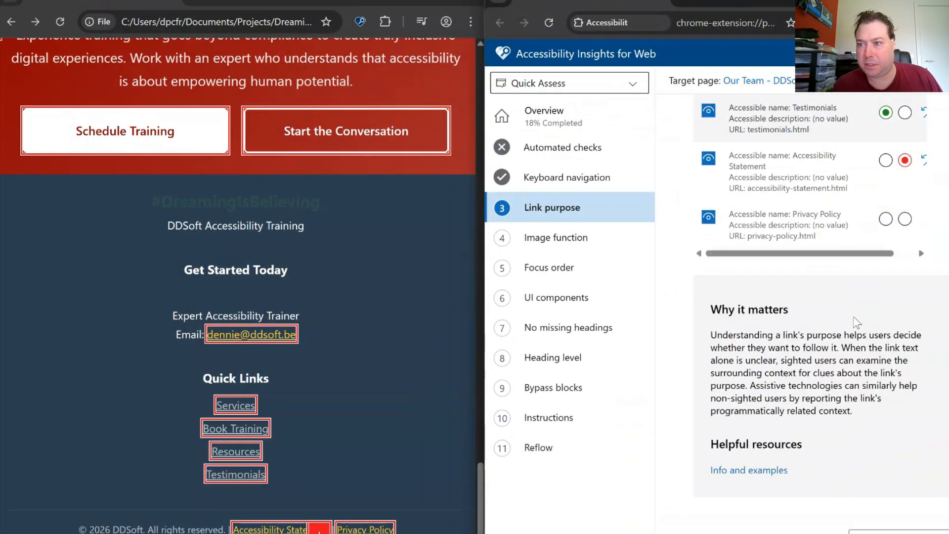
{"action": "left_click", "coordinate": [367, 532]}
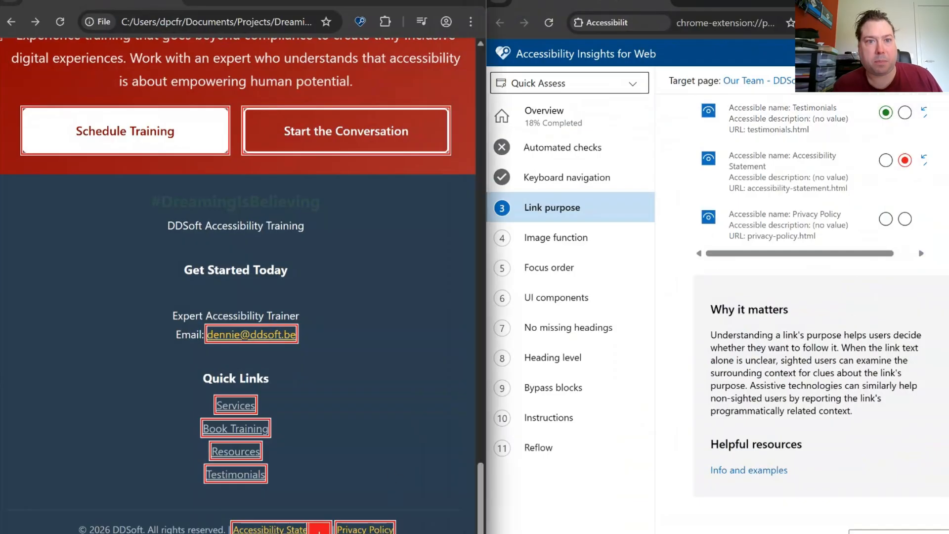
{"action": "left_click", "coordinate": [365, 529]}
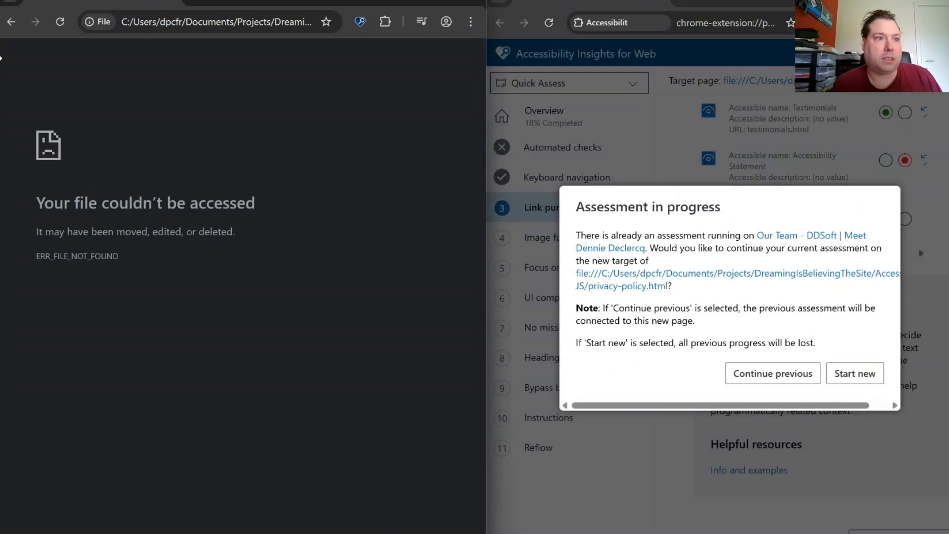
{"action": "left_click", "coordinate": [10, 25]}
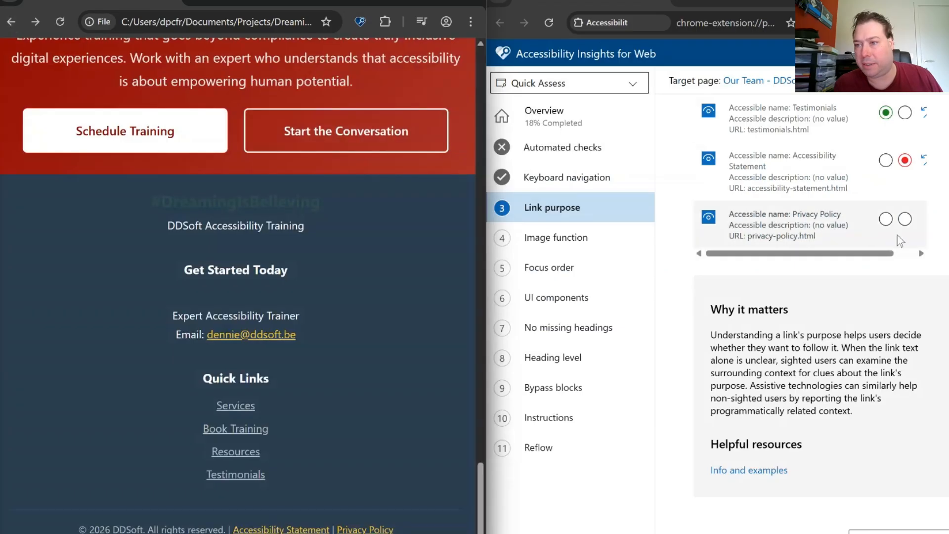
{"action": "left_click", "coordinate": [905, 219]}
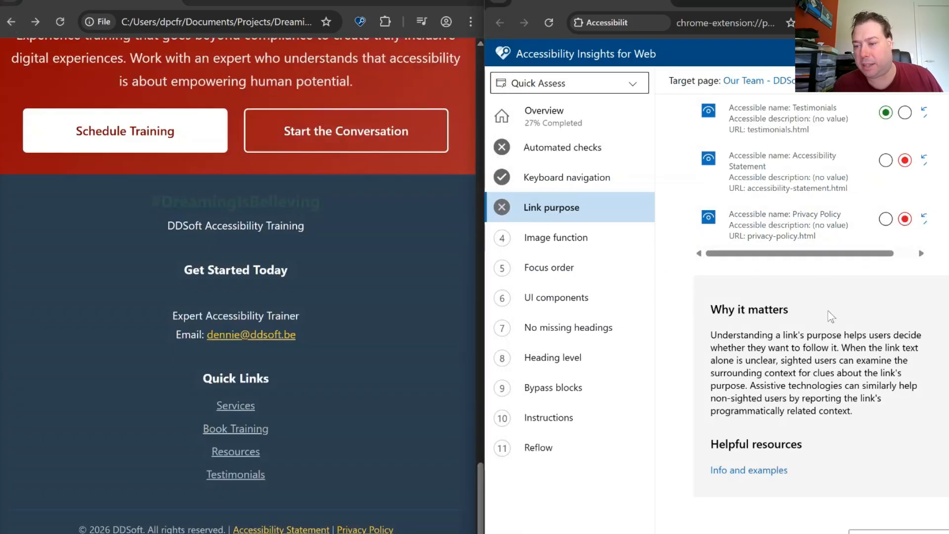
{"action": "left_click", "coordinate": [896, 533]}
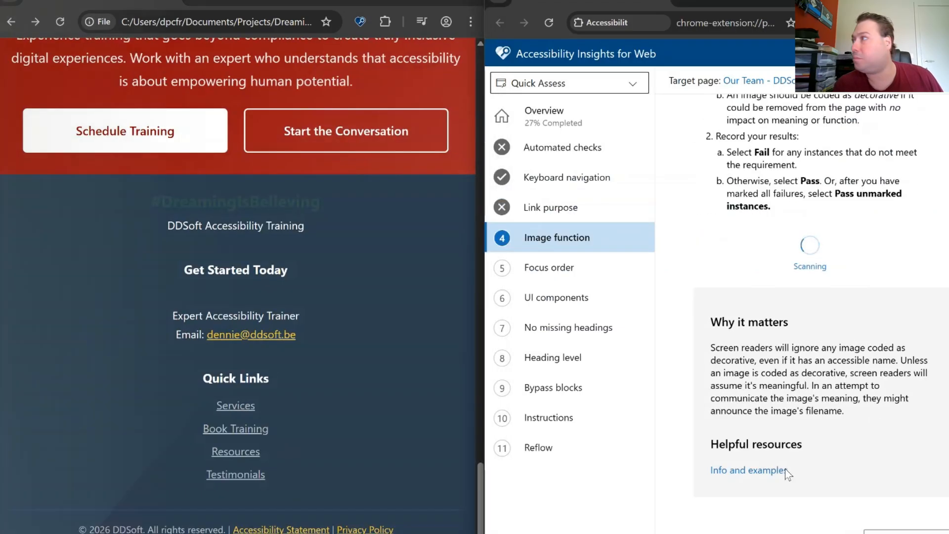